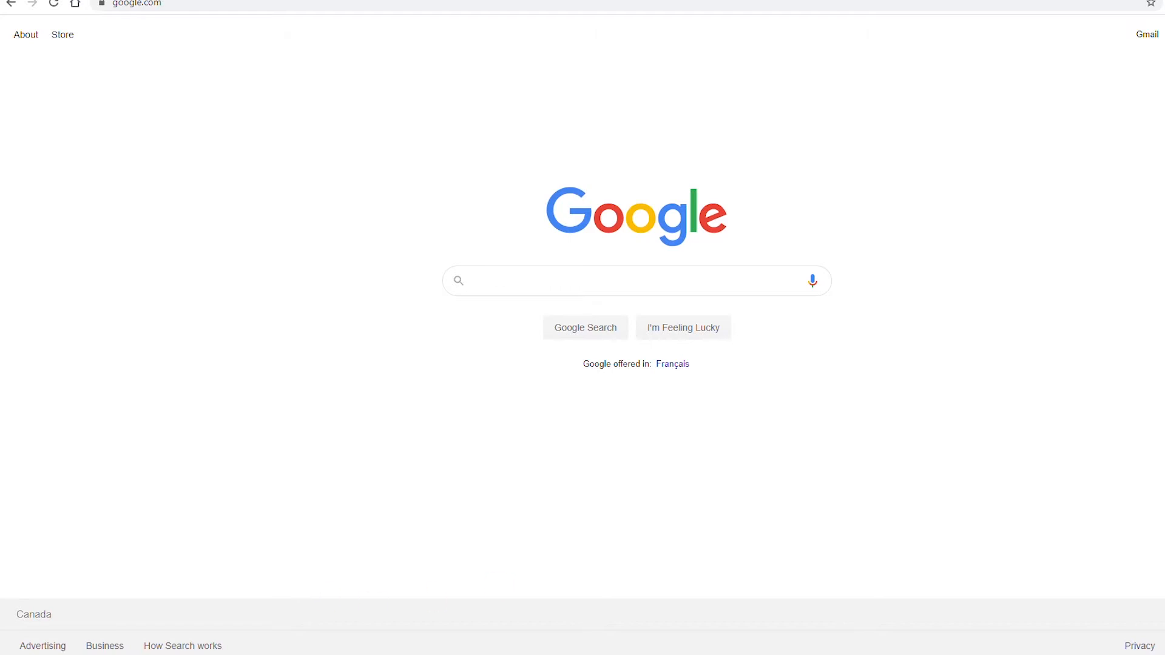
Step: Launch VMware Workstation Pro from Windows search by typing 'vmware'
{"action": "key", "text": "super"}
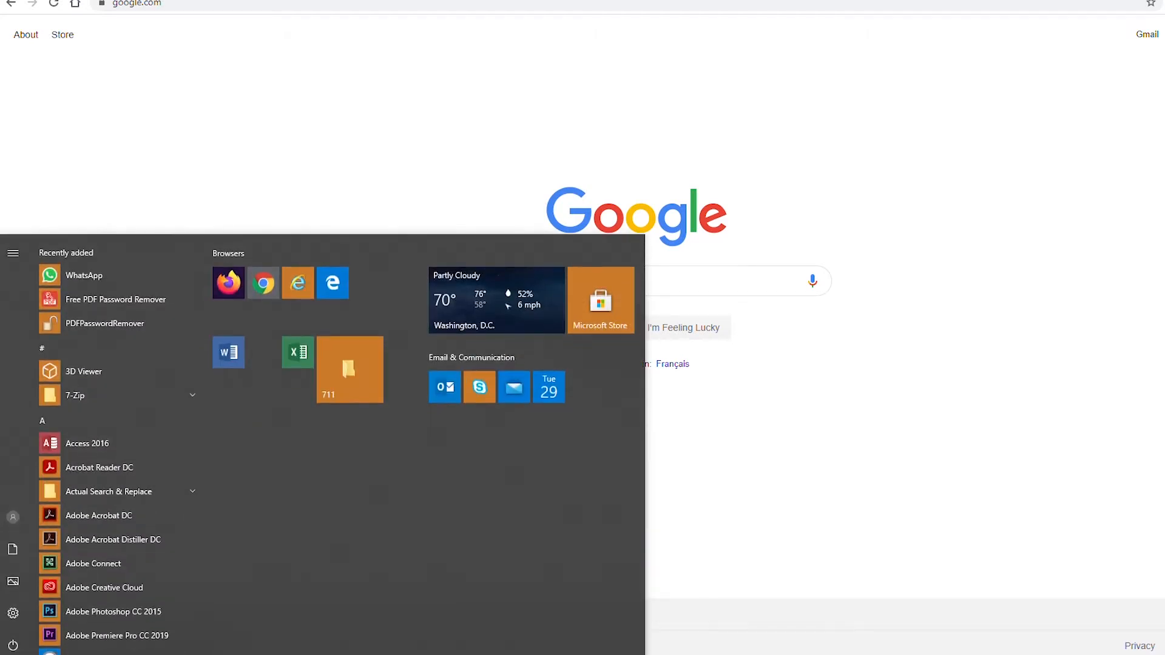
{"action": "type", "text": "vmware"}
{"action": "key", "text": "Return"}
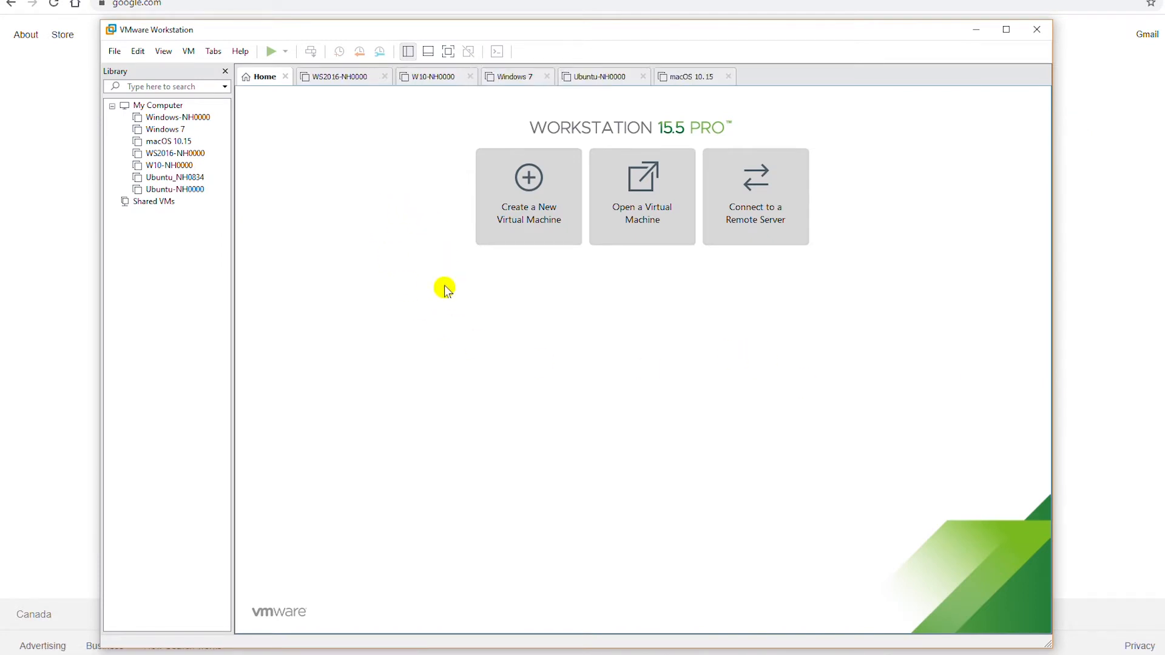
Step: Start a Custom new VM with Workstation 15.x compatibility, OS installed later, Windows 10 x64 guest
{"action": "left_click", "coordinate": [529, 222]}
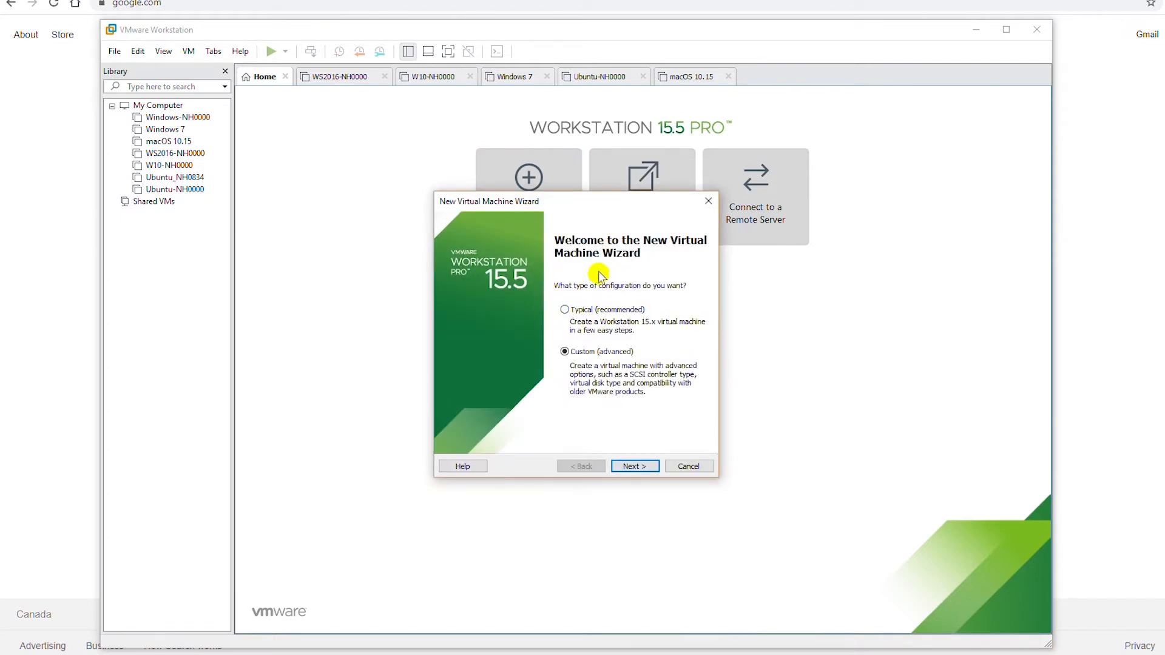
{"action": "left_click", "coordinate": [625, 467]}
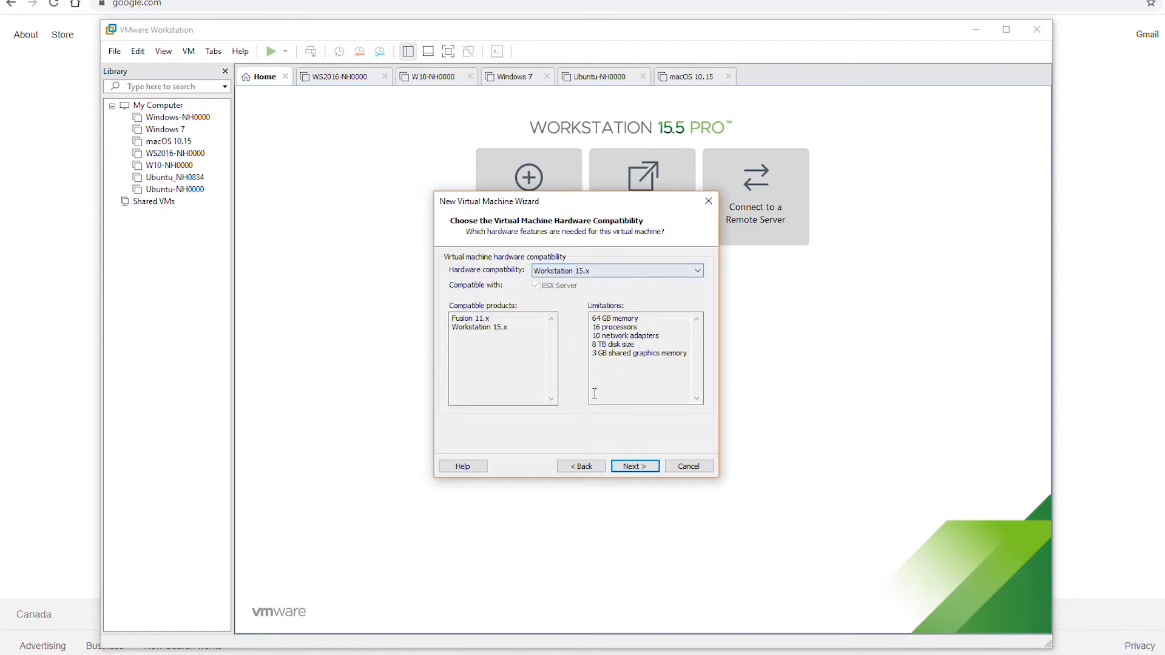
{"action": "left_click", "coordinate": [631, 469]}
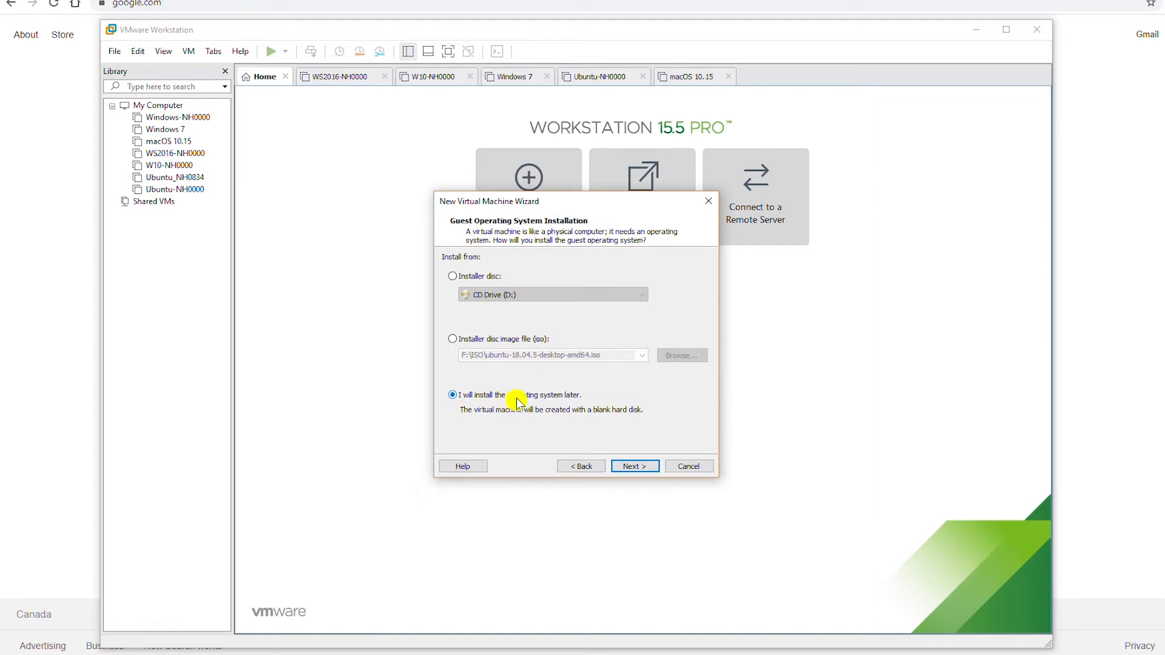
{"action": "left_click", "coordinate": [634, 468]}
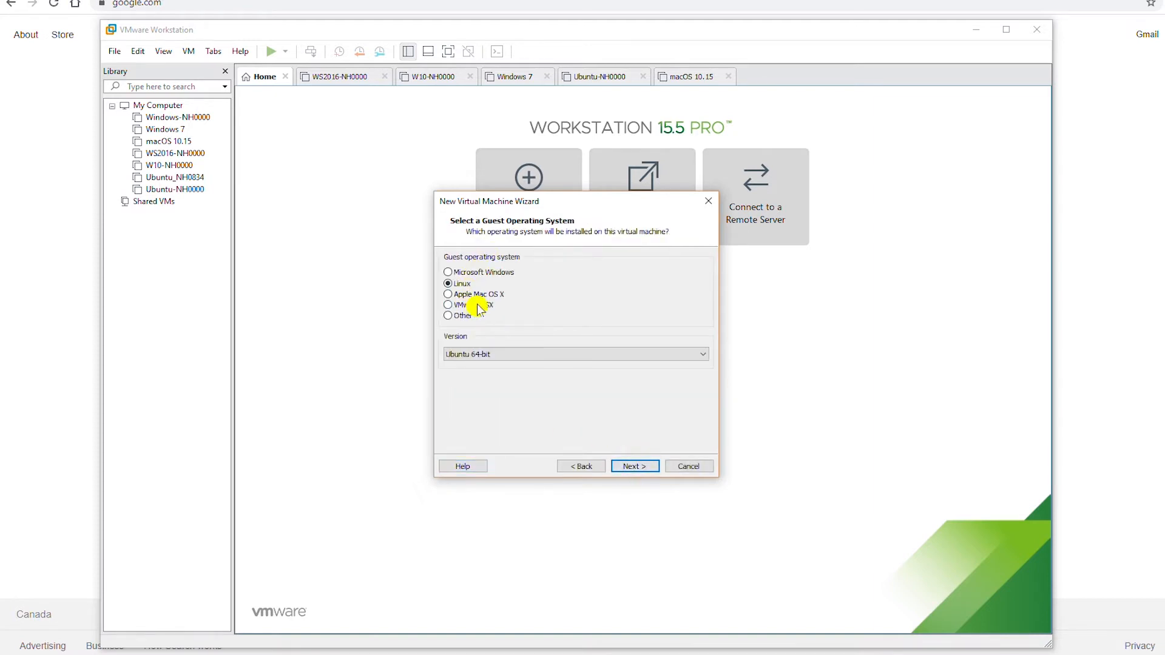
{"action": "left_click", "coordinate": [489, 272]}
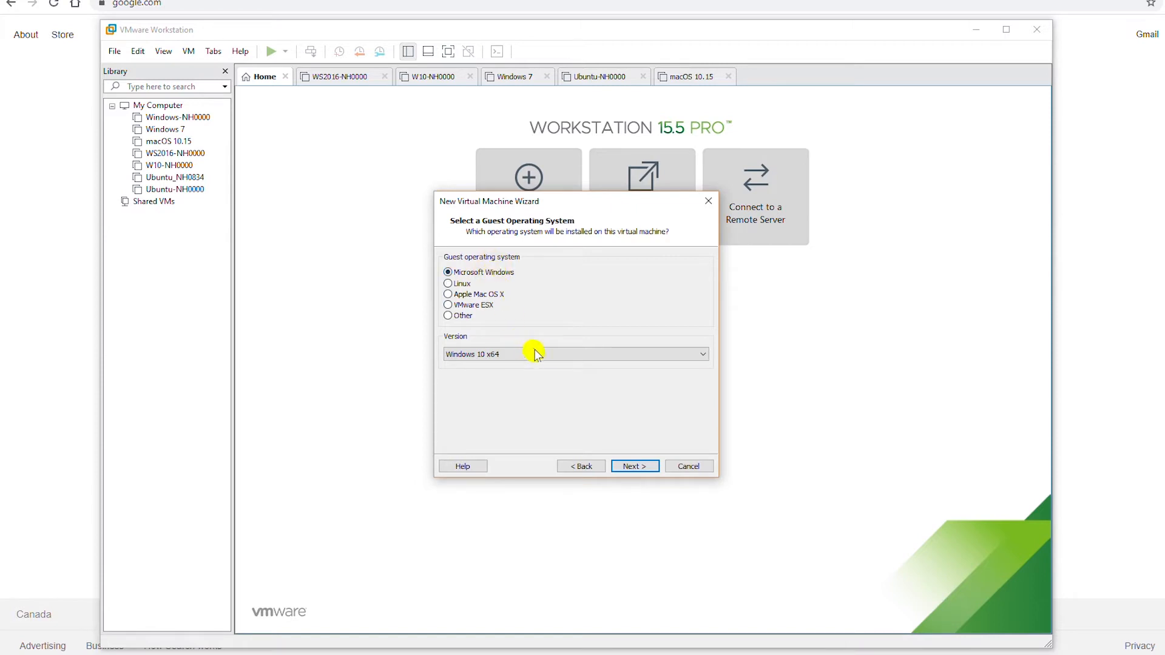
{"action": "left_click", "coordinate": [461, 357]}
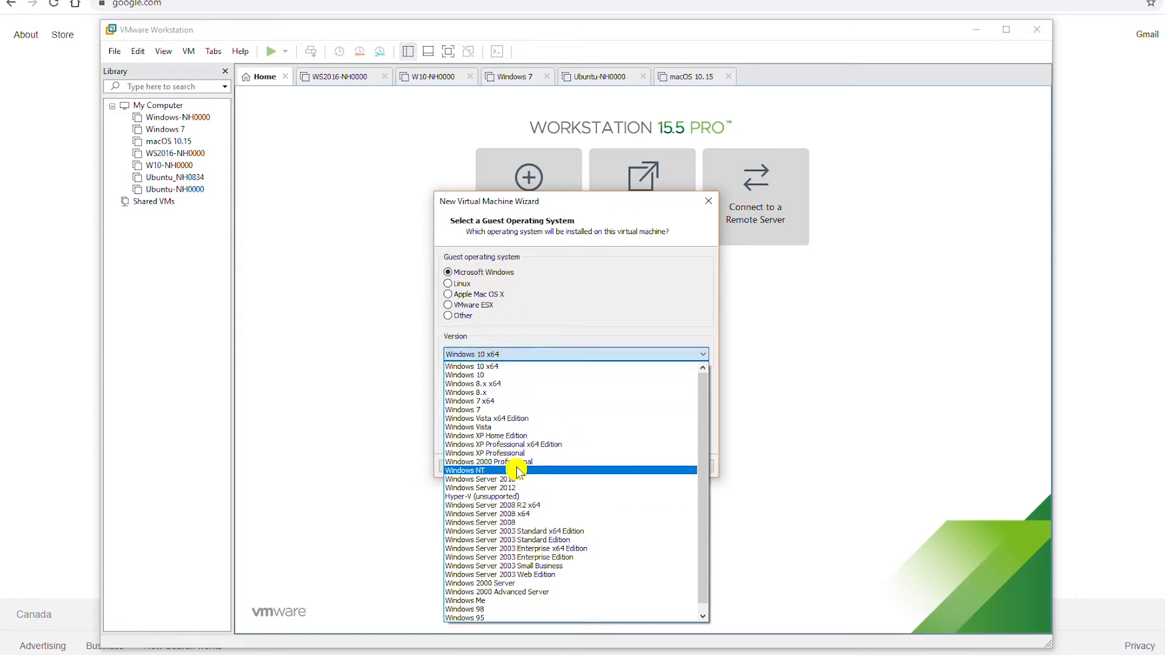
{"action": "left_click", "coordinate": [511, 366]}
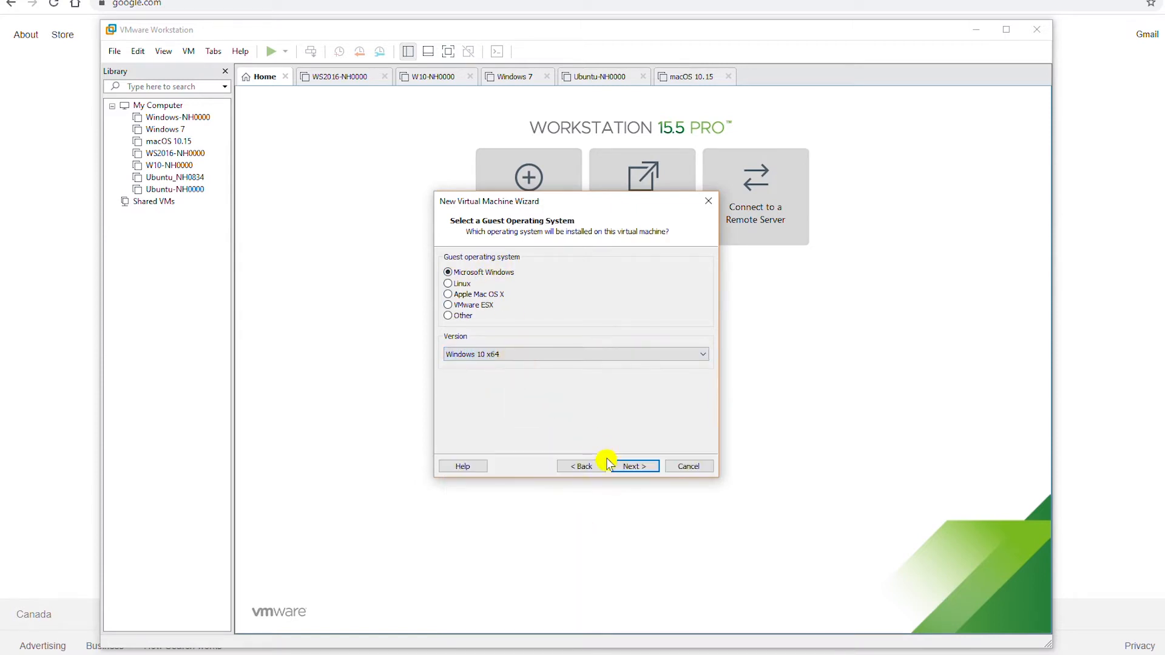
{"action": "left_click", "coordinate": [637, 468]}
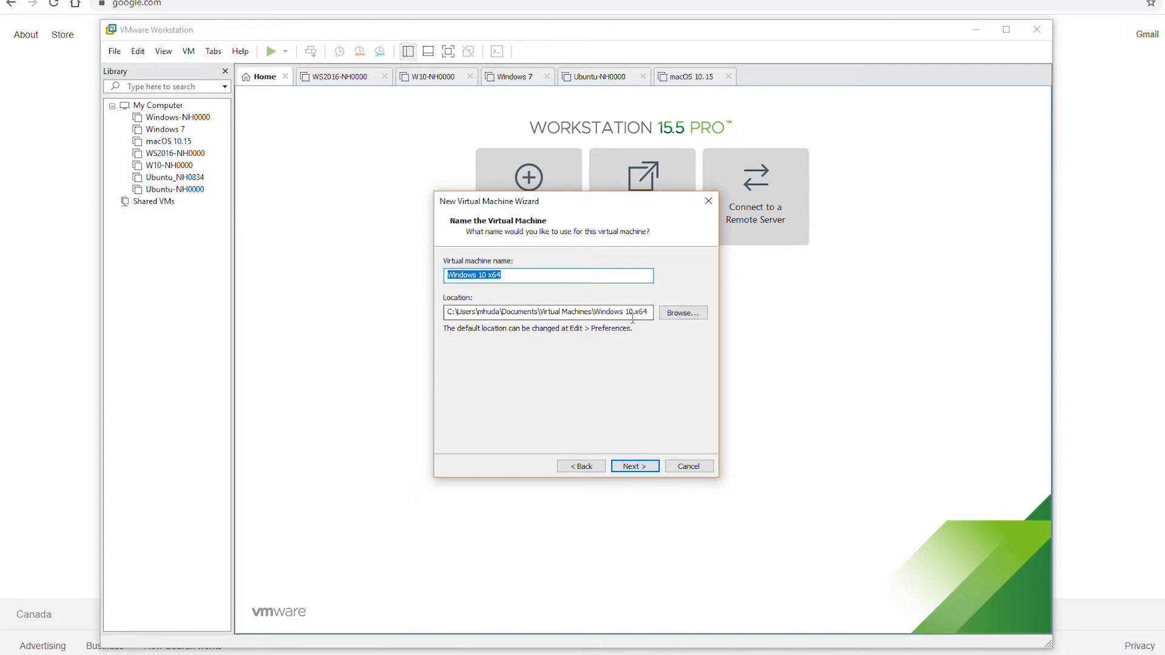
Step: Store the VM in a new folder F:\NET111\VM\Windows10 and keep UEFI firmware
{"action": "left_click", "coordinate": [680, 313]}
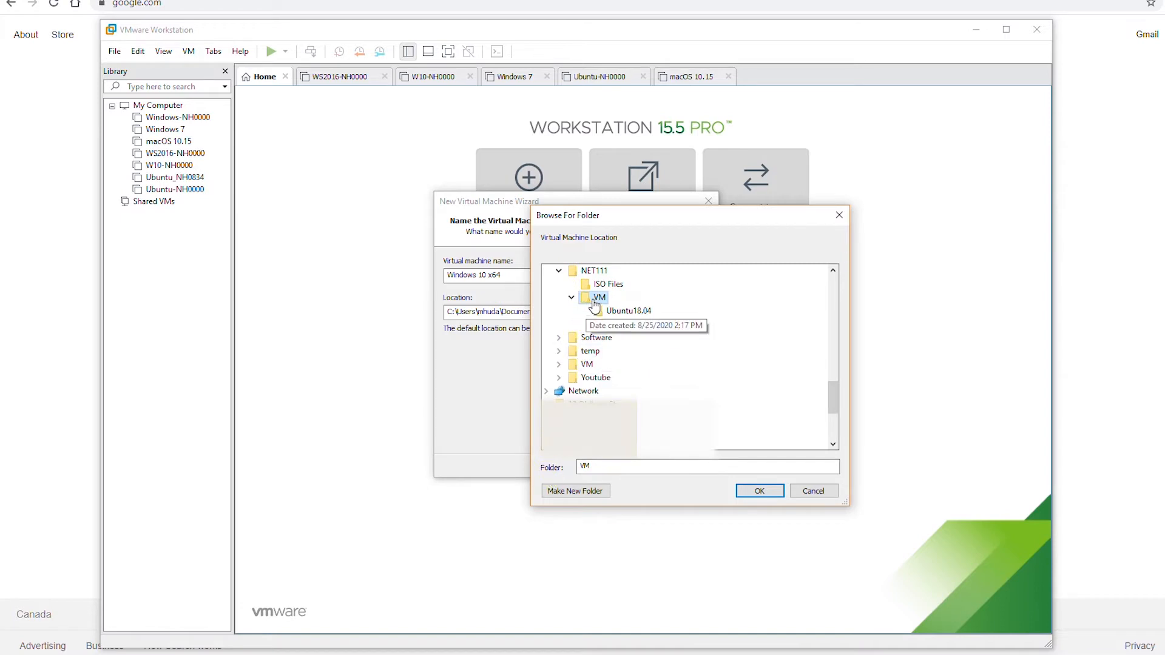
{"action": "left_click", "coordinate": [591, 494]}
{"action": "type", "text": "Windows10"}
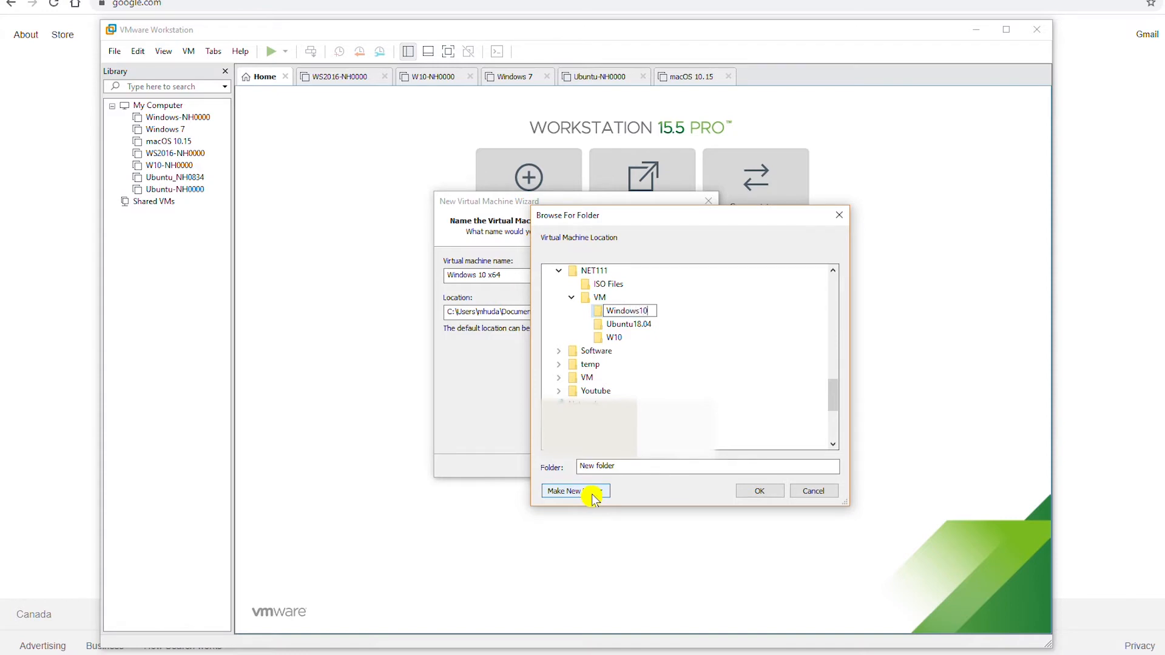
{"action": "key", "text": "Return"}
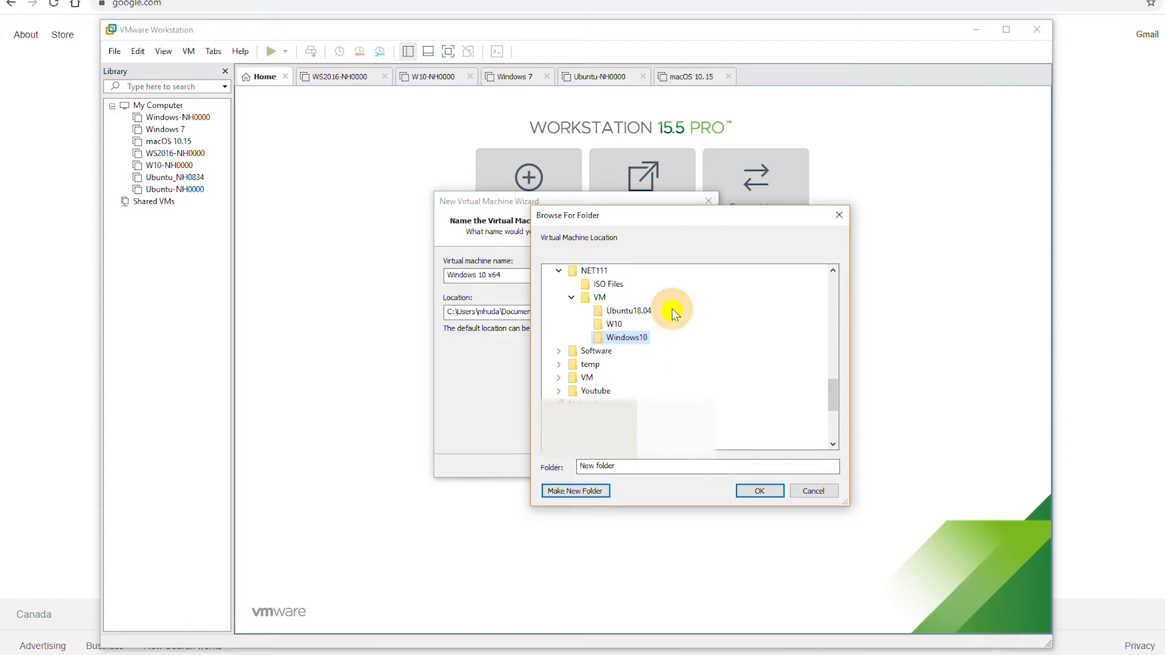
{"action": "left_click", "coordinate": [762, 492]}
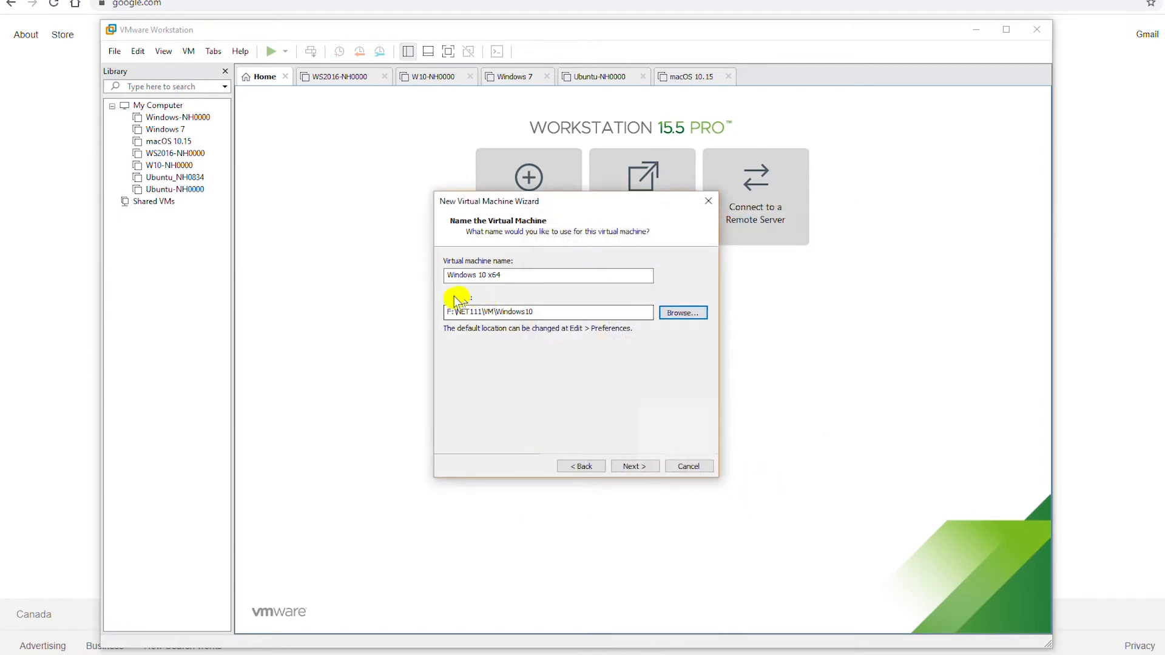
{"action": "left_click", "coordinate": [636, 468]}
{"action": "left_click", "coordinate": [633, 467]}
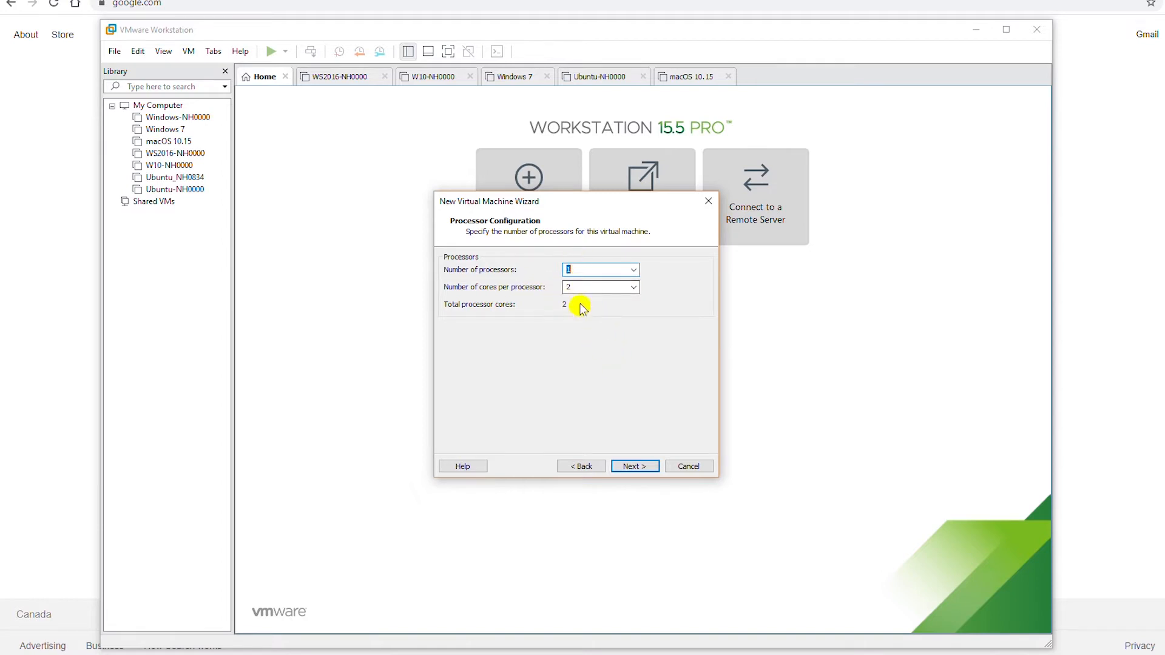
Step: Accept the default 2 cores, 2048 MB memory, NAT, LSI Logic SAS controller and SCSI disk
{"action": "left_click", "coordinate": [635, 466]}
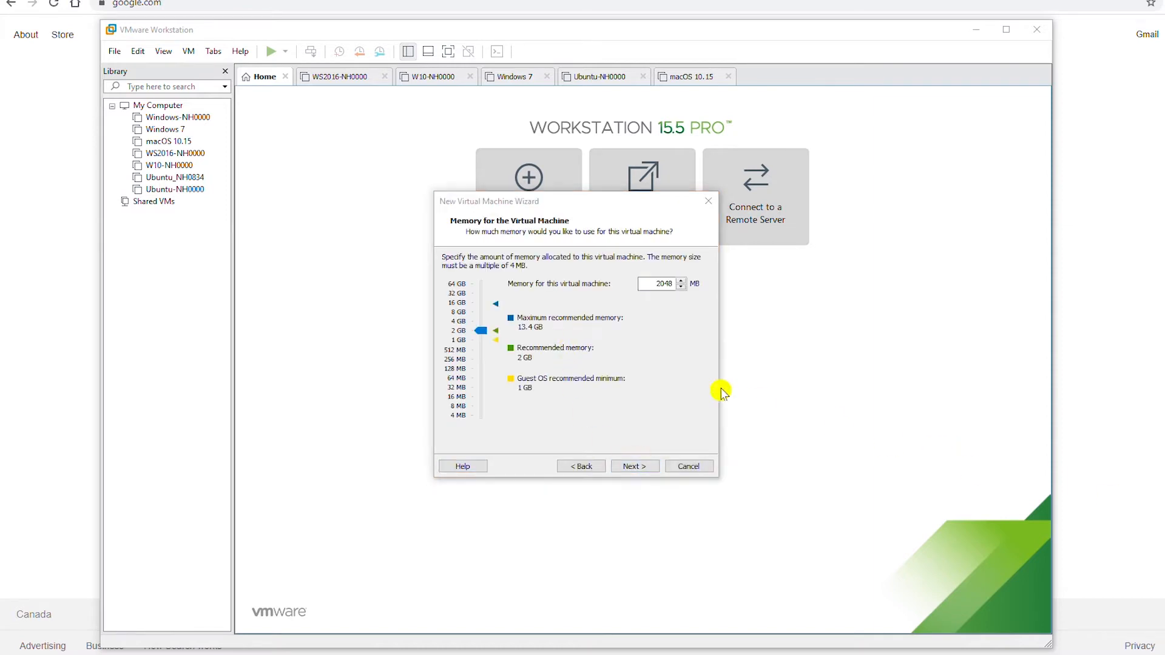
{"action": "left_click", "coordinate": [692, 371]}
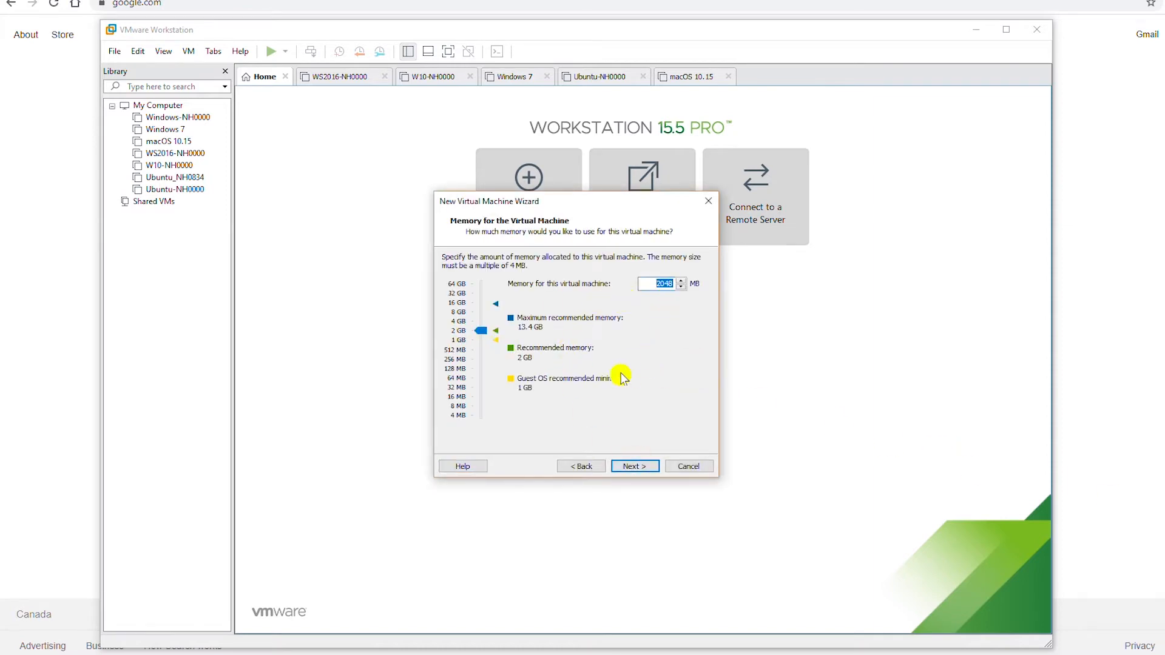
{"action": "left_click", "coordinate": [634, 467]}
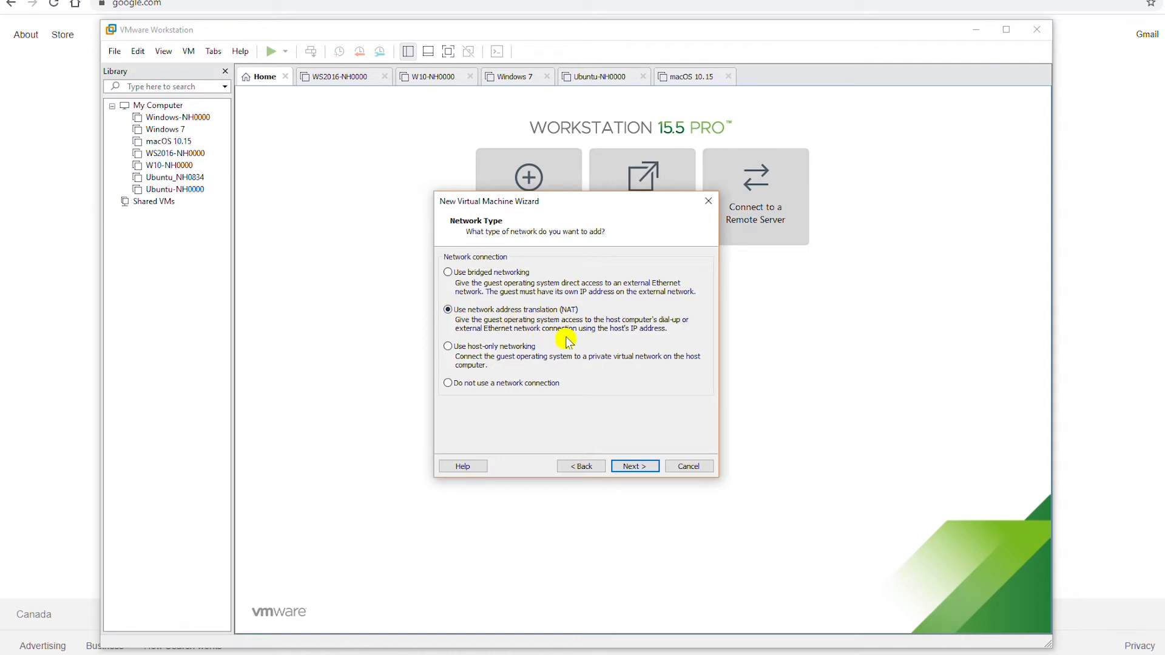
{"action": "left_click", "coordinate": [631, 466]}
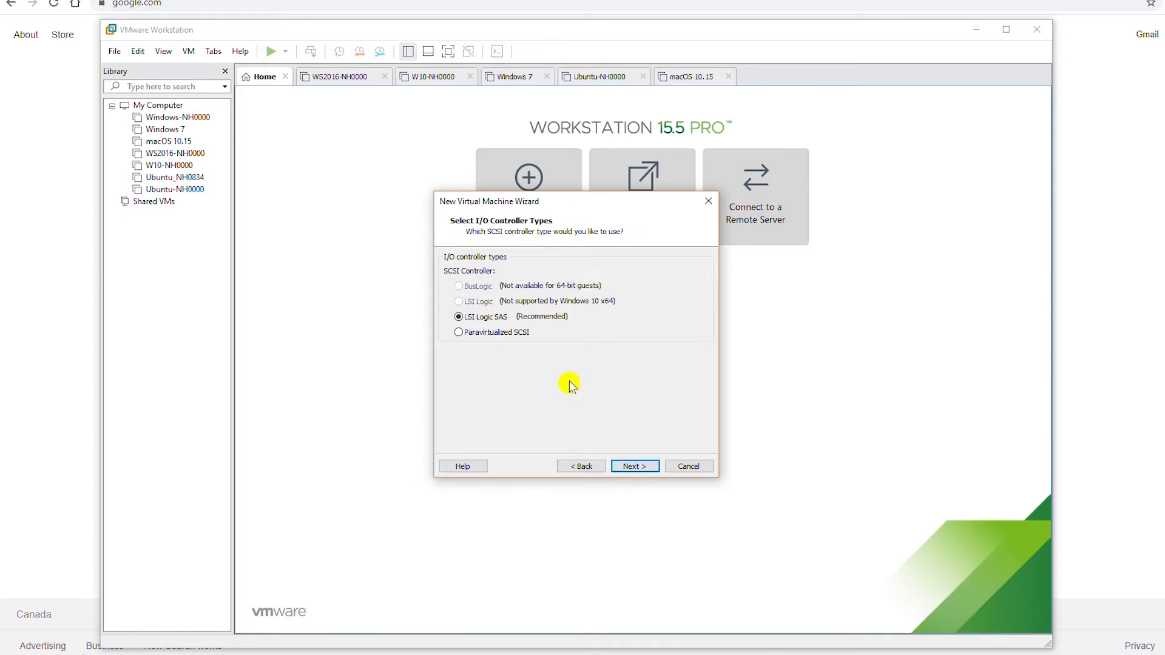
{"action": "left_click", "coordinate": [633, 466]}
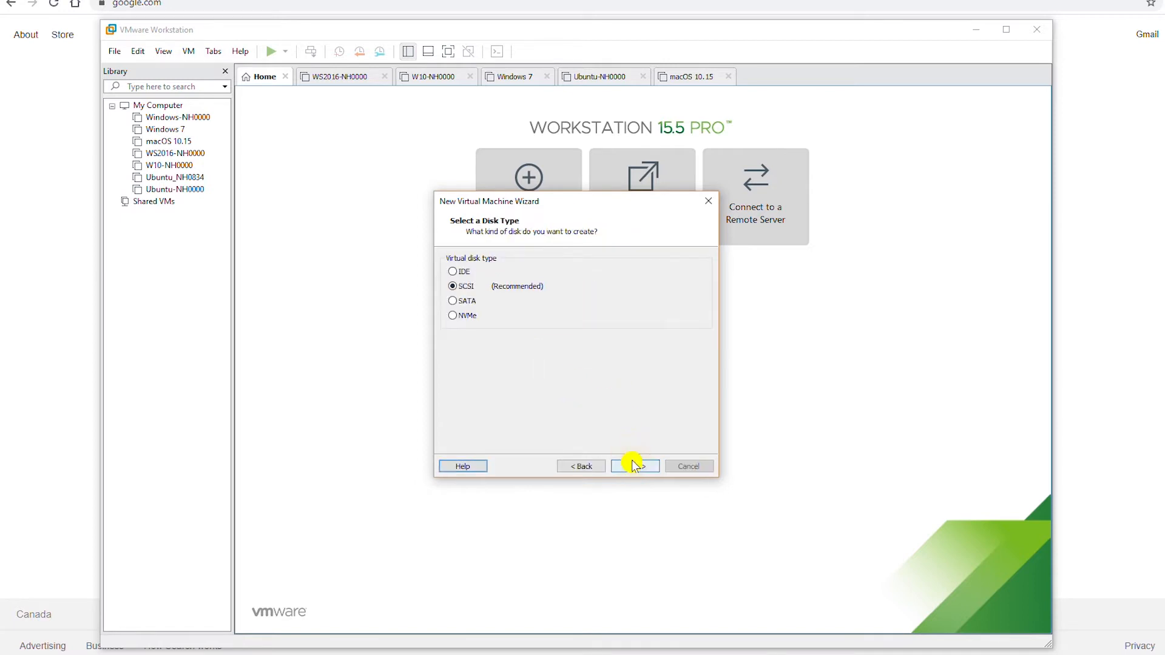
{"action": "left_click", "coordinate": [639, 467]}
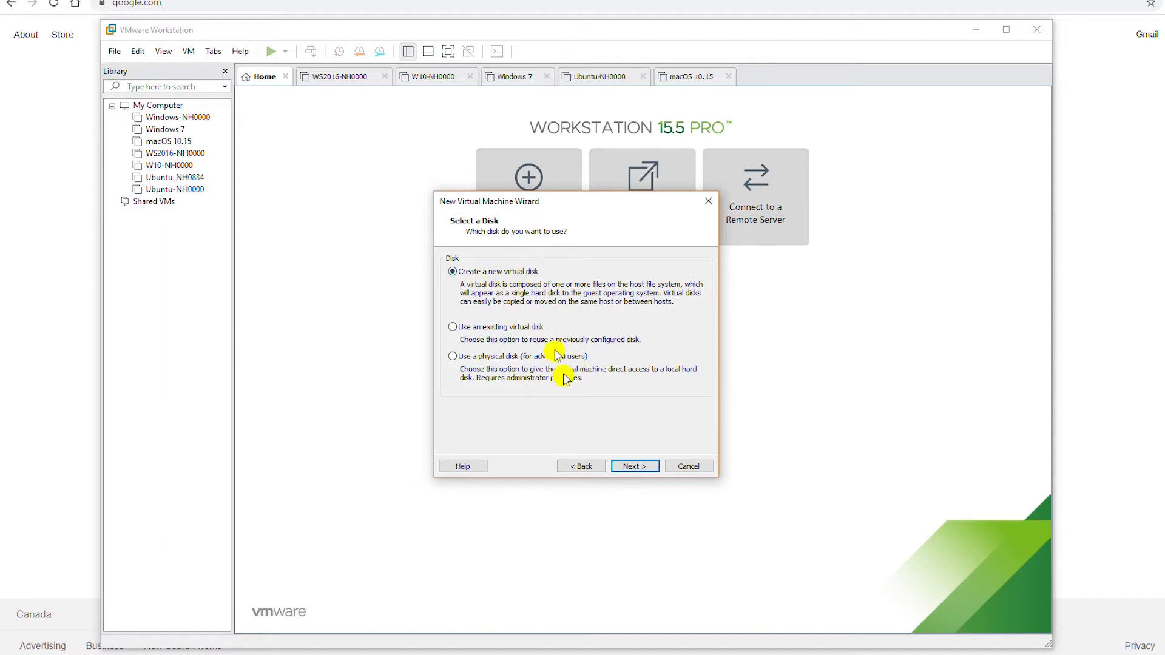
Step: Create a new 60 GB single-file virtual disk with the suggested .vmdk name, and finish
{"action": "left_click", "coordinate": [643, 472]}
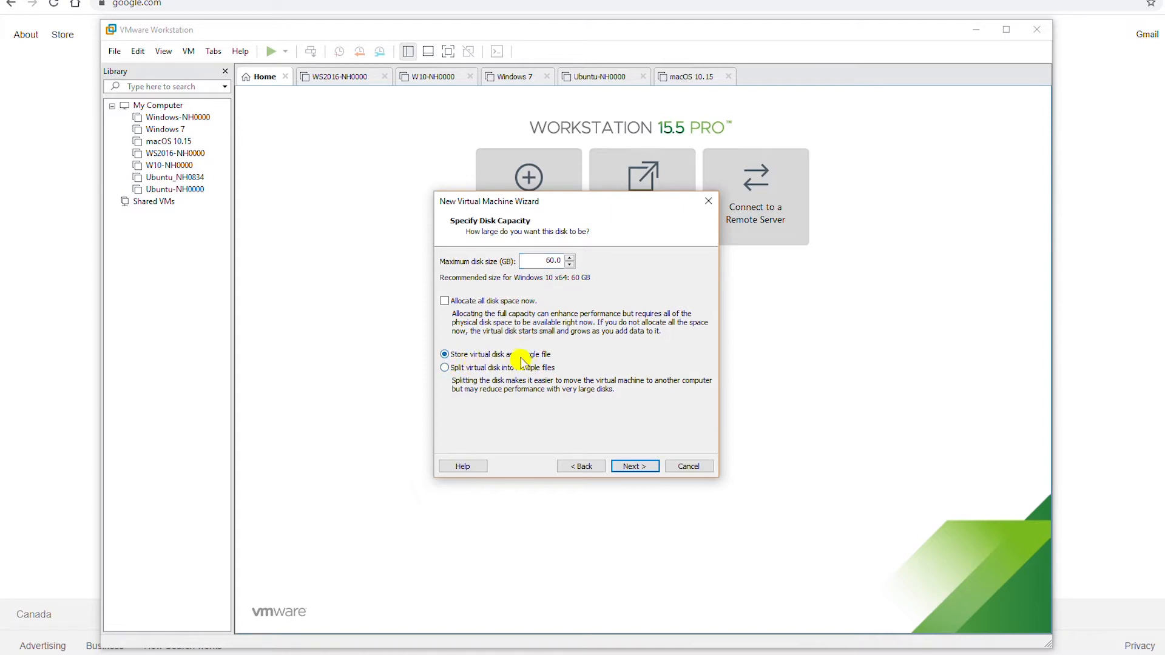
{"action": "left_click", "coordinate": [635, 467]}
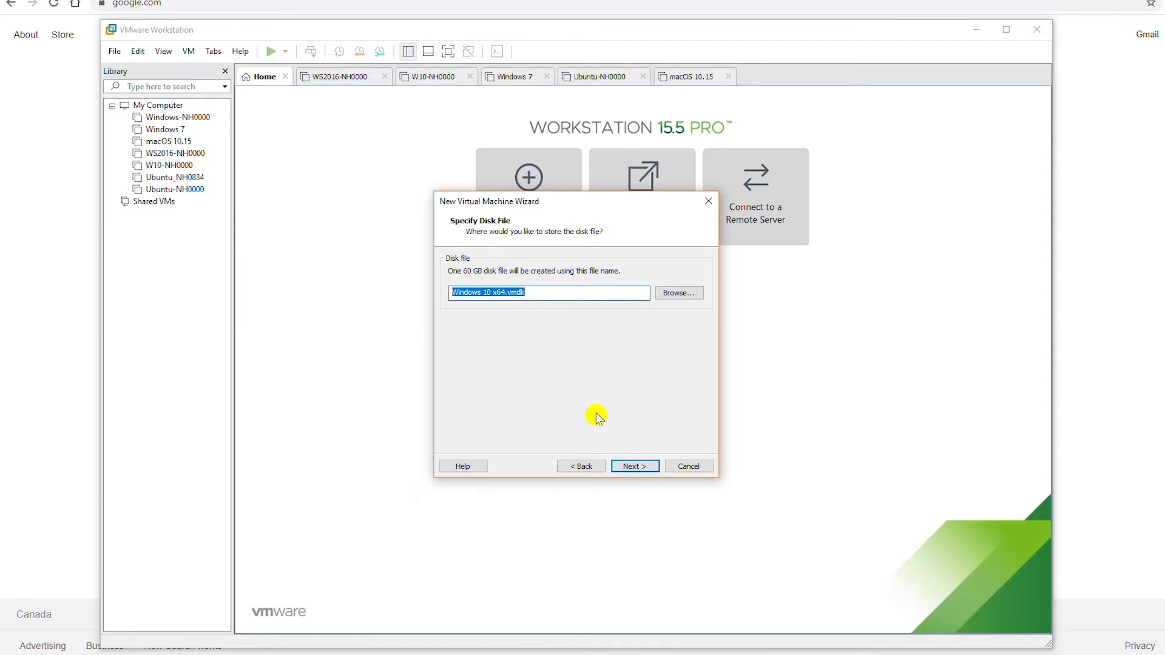
{"action": "left_click", "coordinate": [644, 468]}
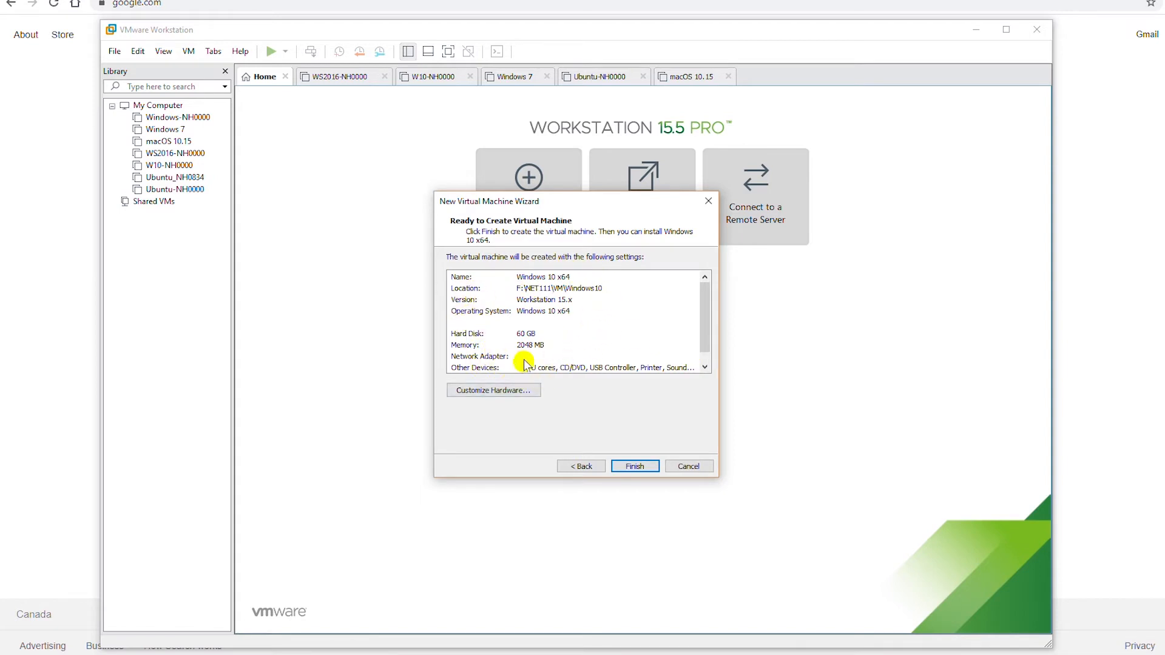
{"action": "left_click", "coordinate": [636, 467]}
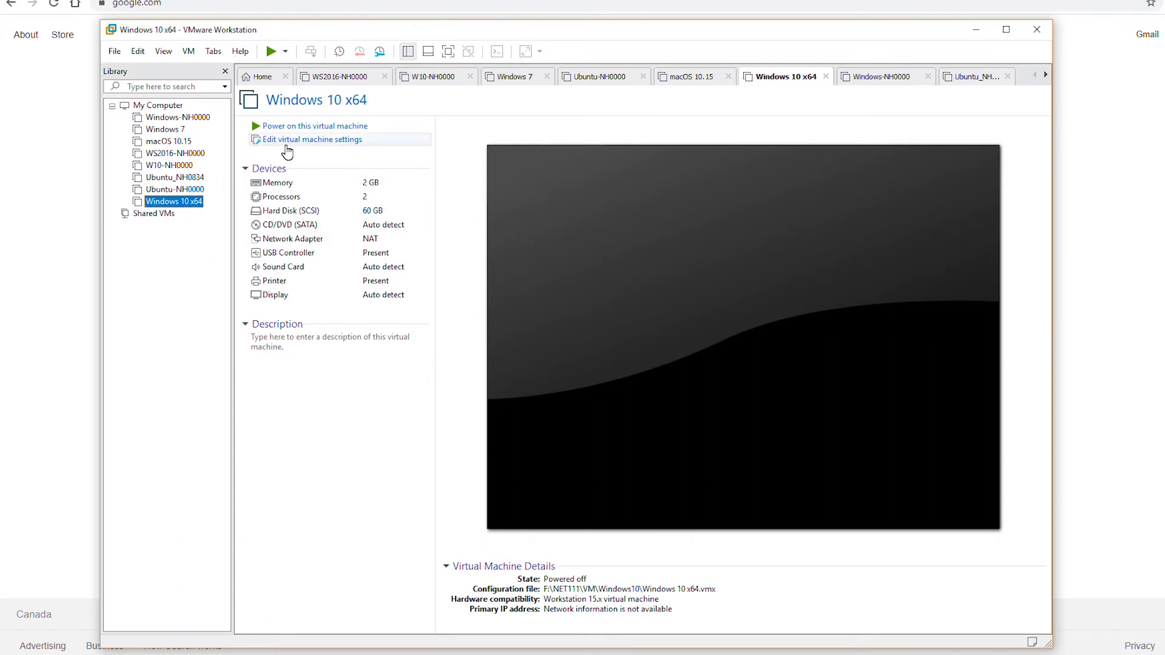
Step: Open Virtual Machine Settings for the Windows 10 x64 machine from the VM menu
{"action": "right_click", "coordinate": [189, 209]}
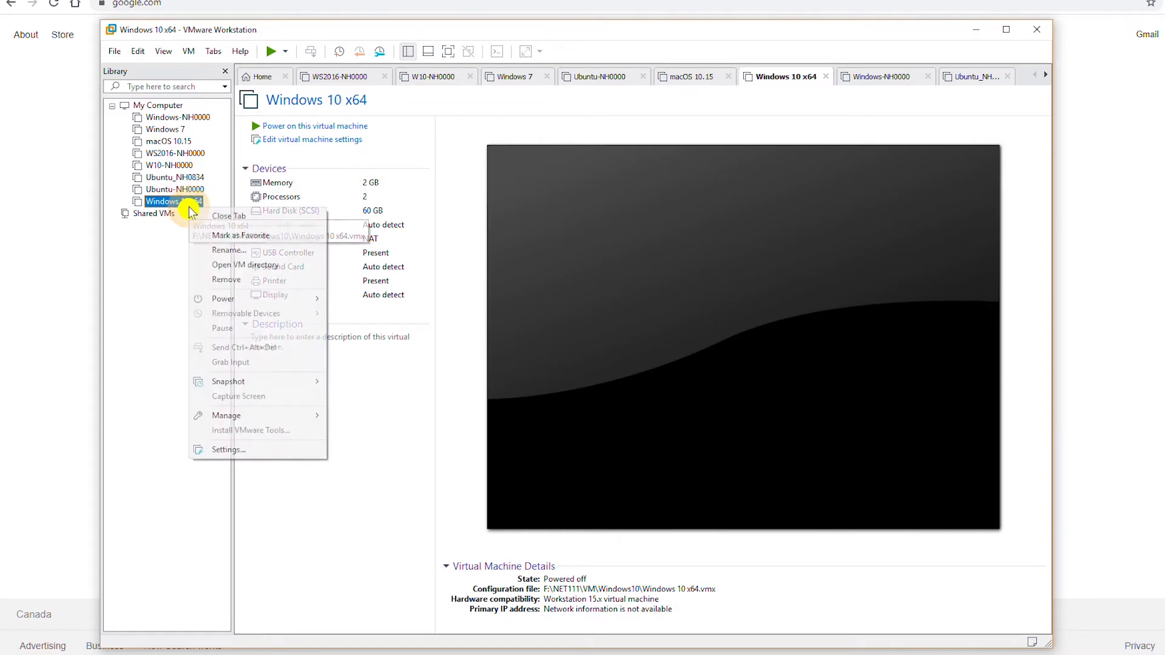
{"action": "left_click", "coordinate": [189, 51]}
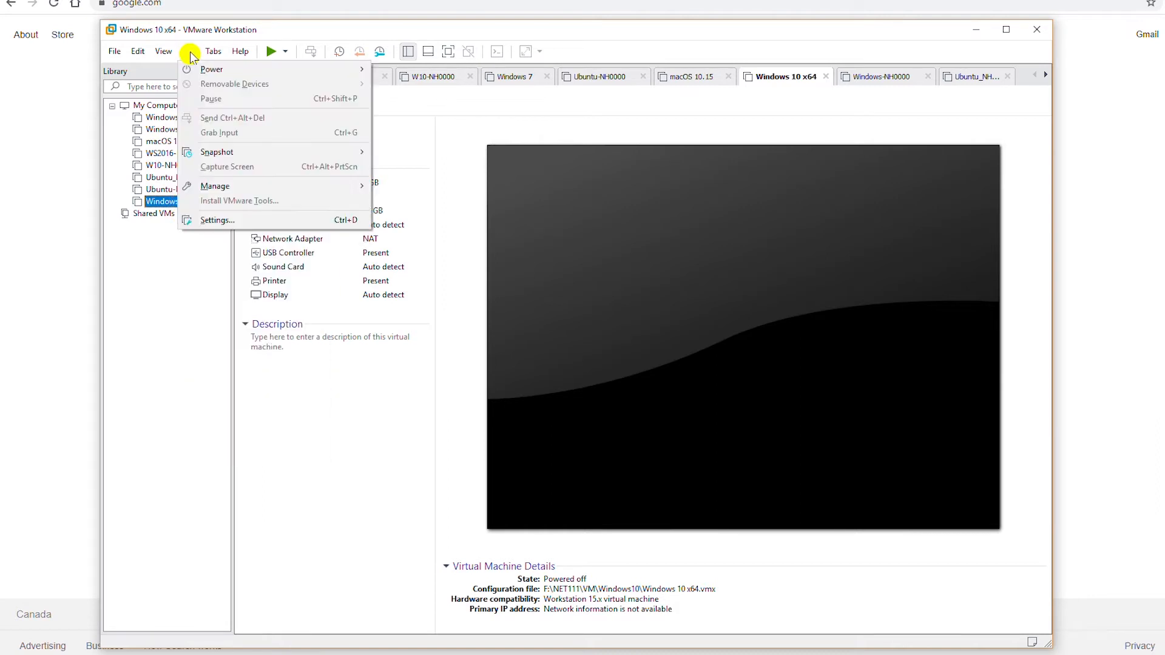
{"action": "left_click", "coordinate": [224, 224]}
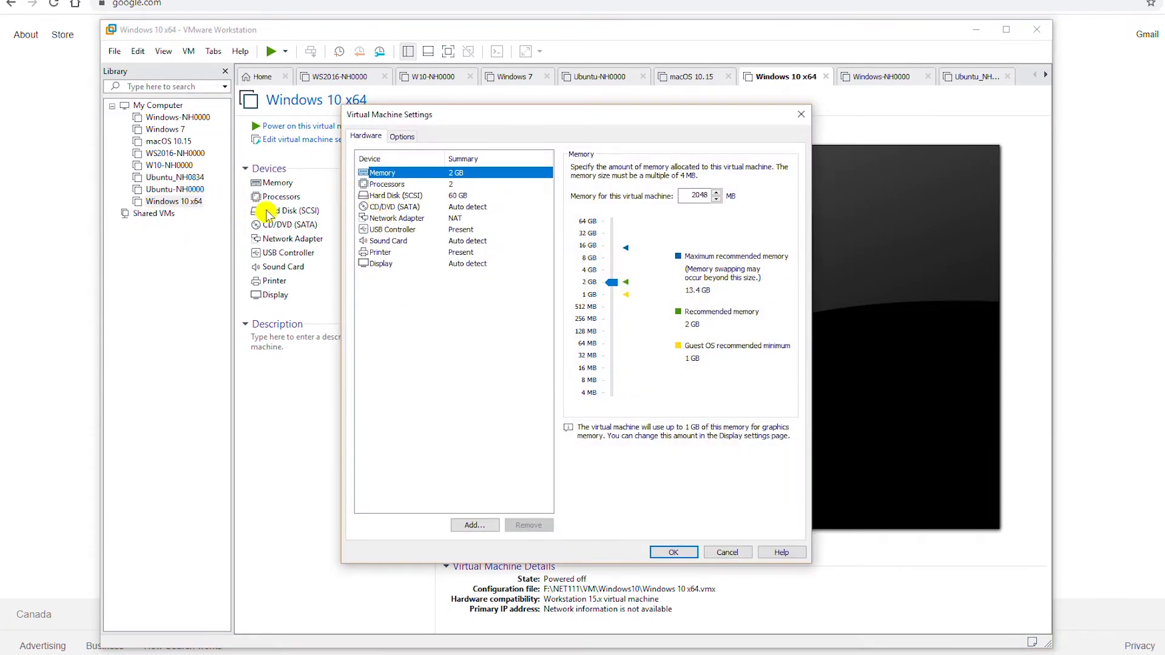
Step: Set the CD/DVD (SATA) drive to use ISO image F:\ISO\Windows10.iso and save the settings
{"action": "left_click", "coordinate": [388, 208]}
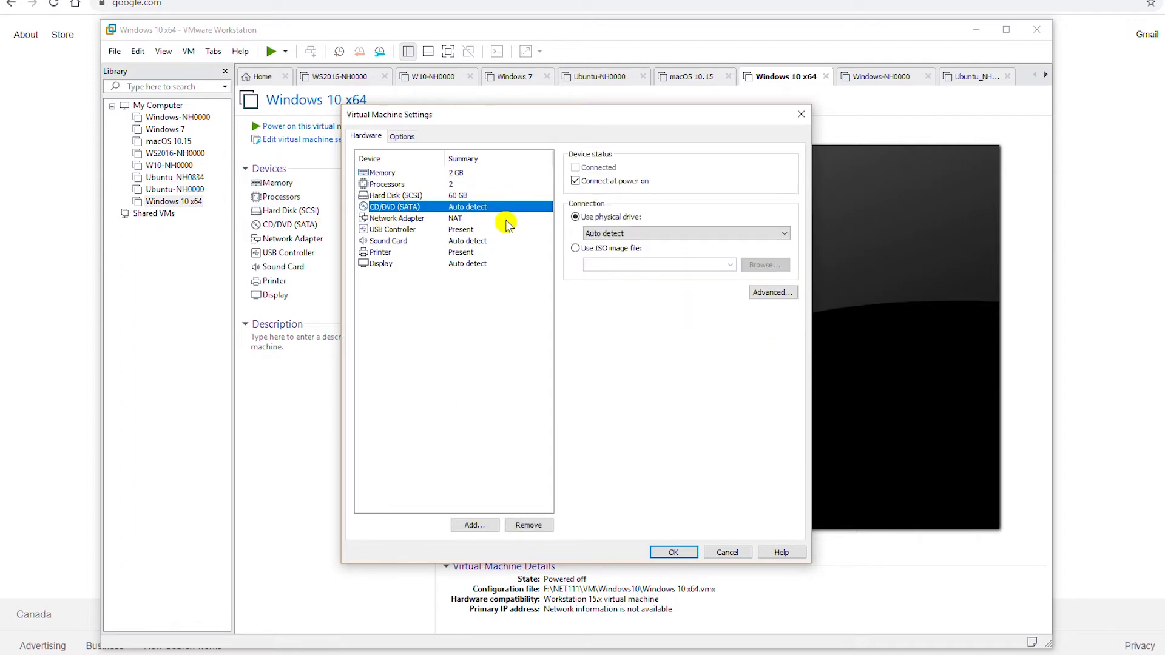
{"action": "left_click", "coordinate": [580, 249]}
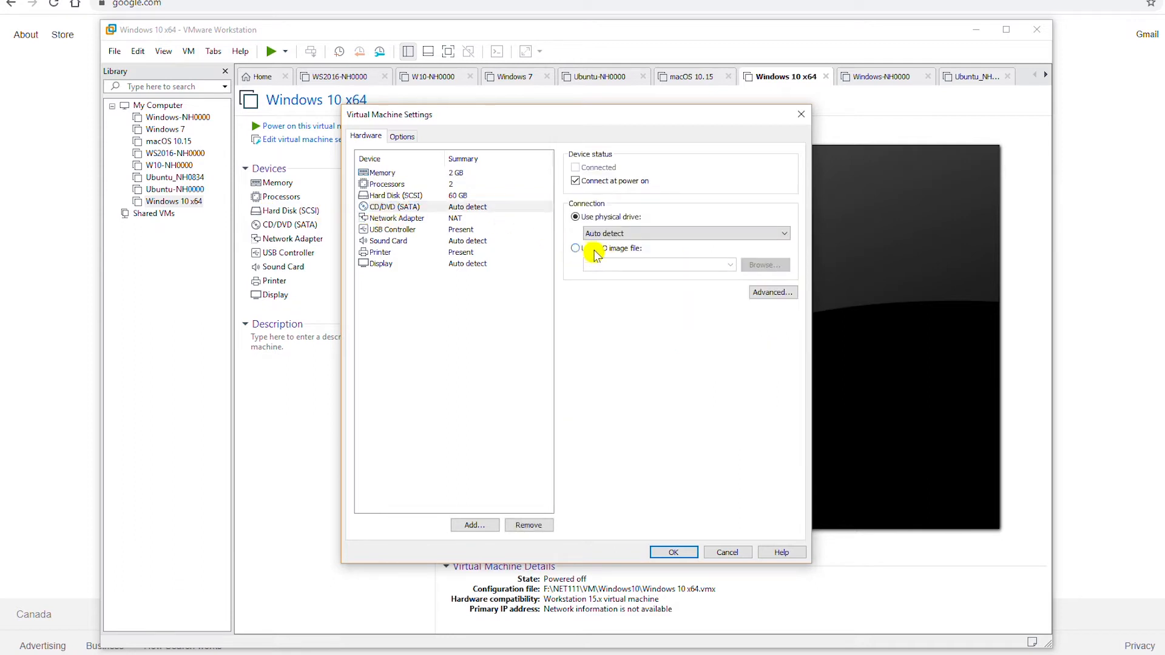
{"action": "left_click", "coordinate": [746, 266]}
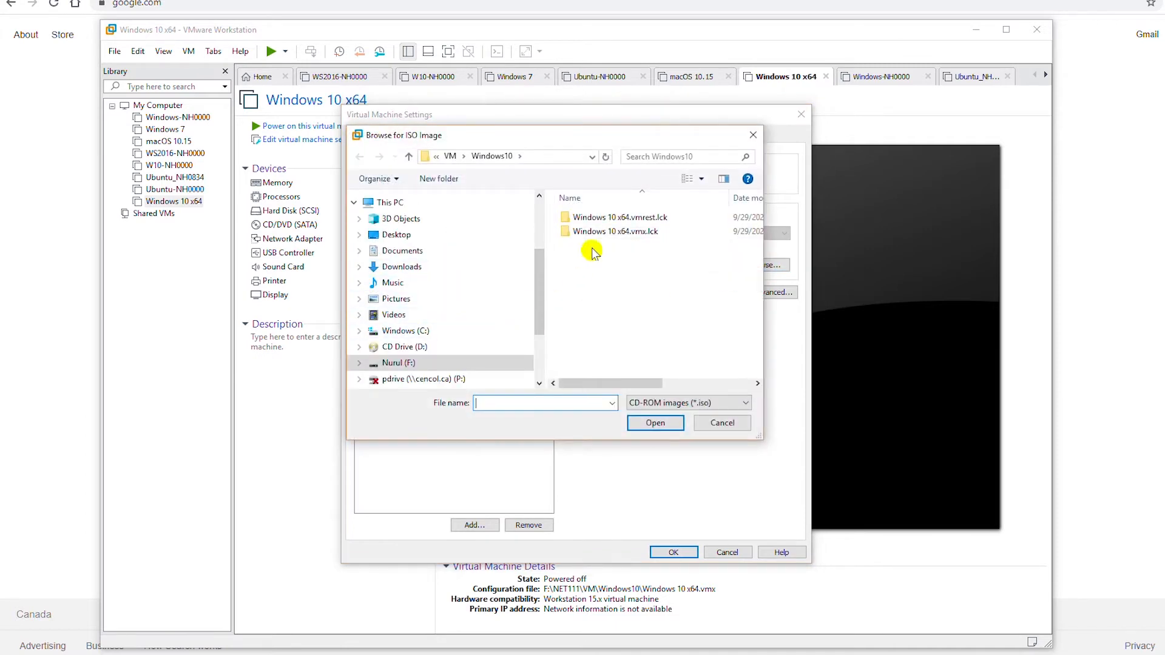
{"action": "left_click", "coordinate": [415, 364]}
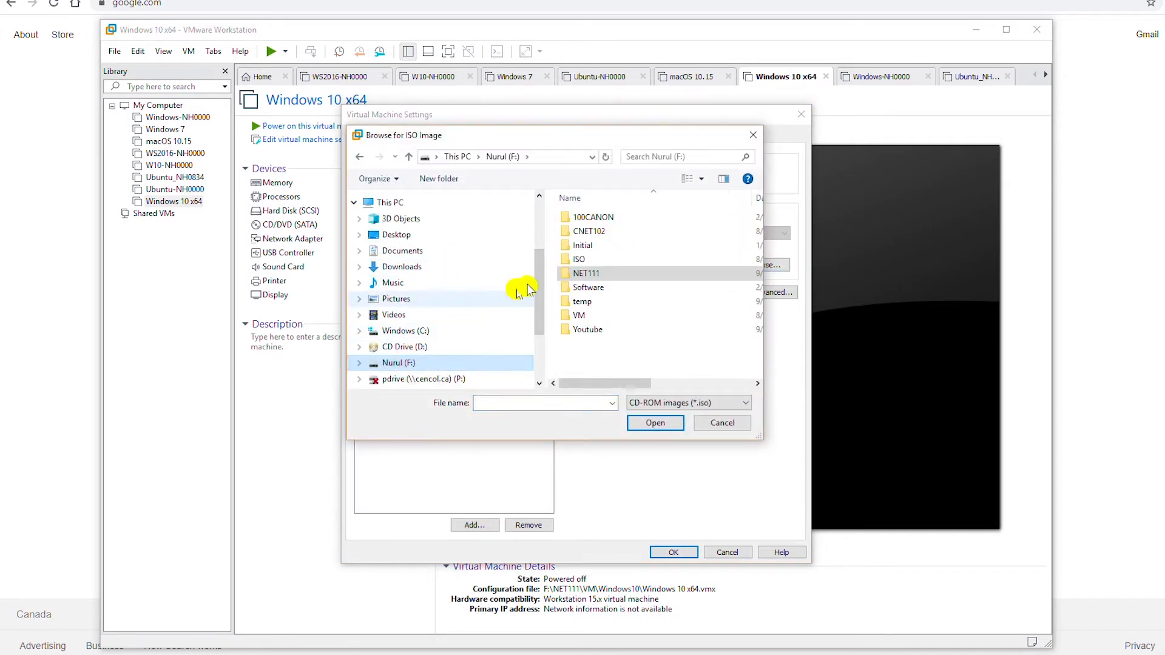
{"action": "double_click", "coordinate": [582, 261]}
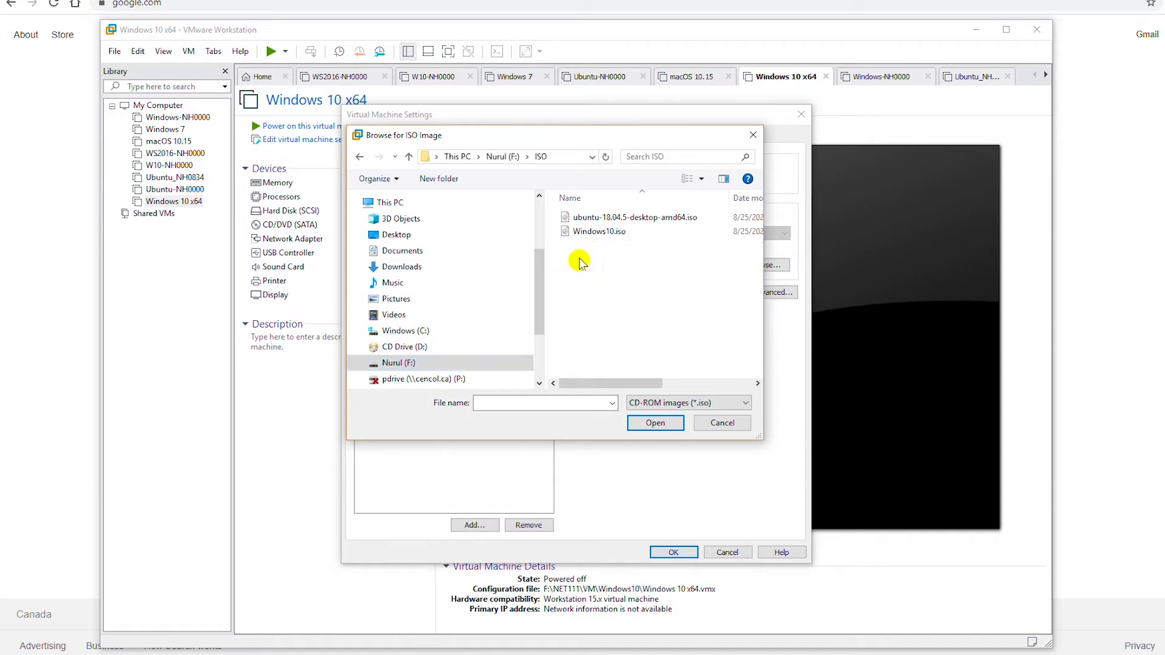
{"action": "left_click", "coordinate": [598, 232]}
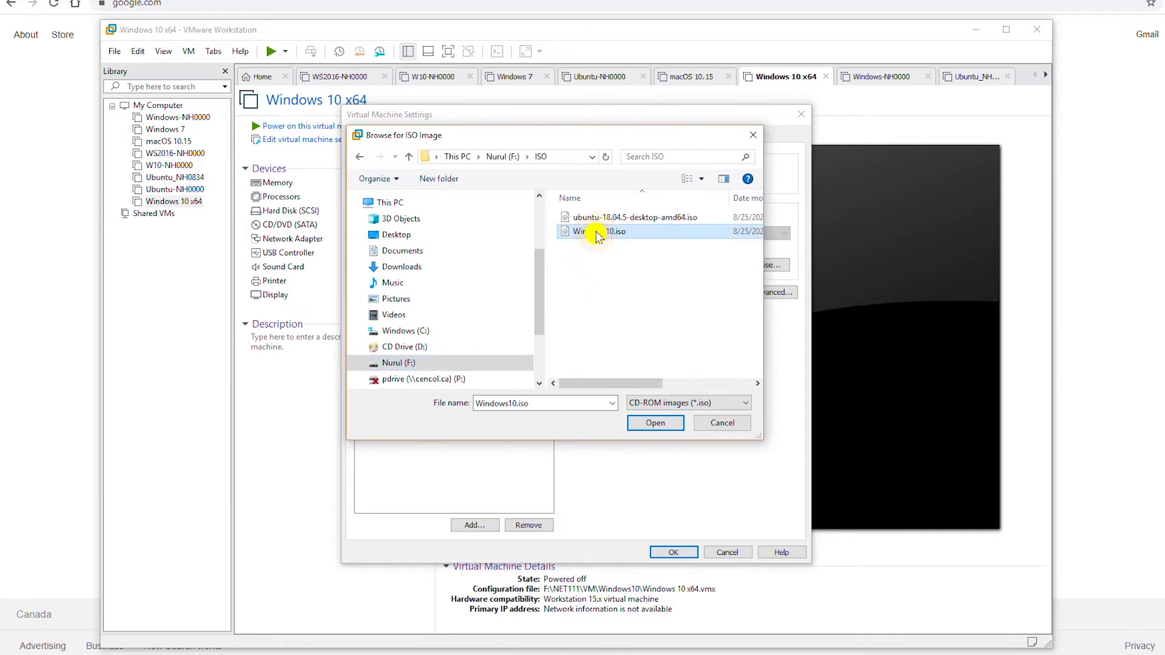
{"action": "left_click", "coordinate": [655, 423]}
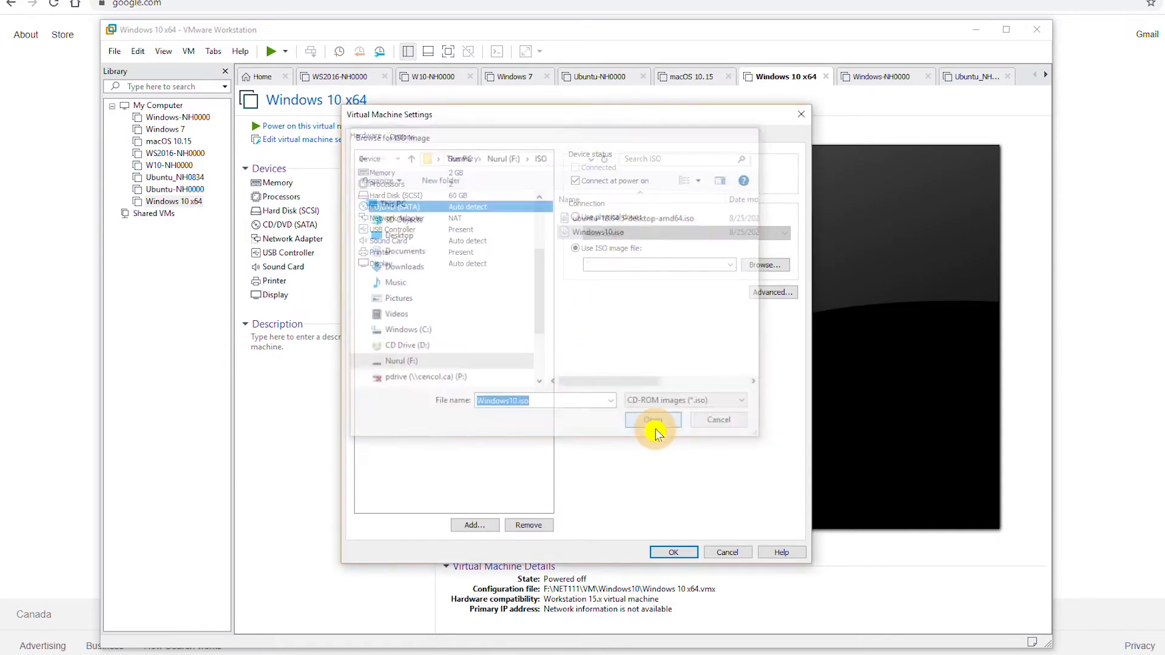
{"action": "left_click", "coordinate": [680, 553]}
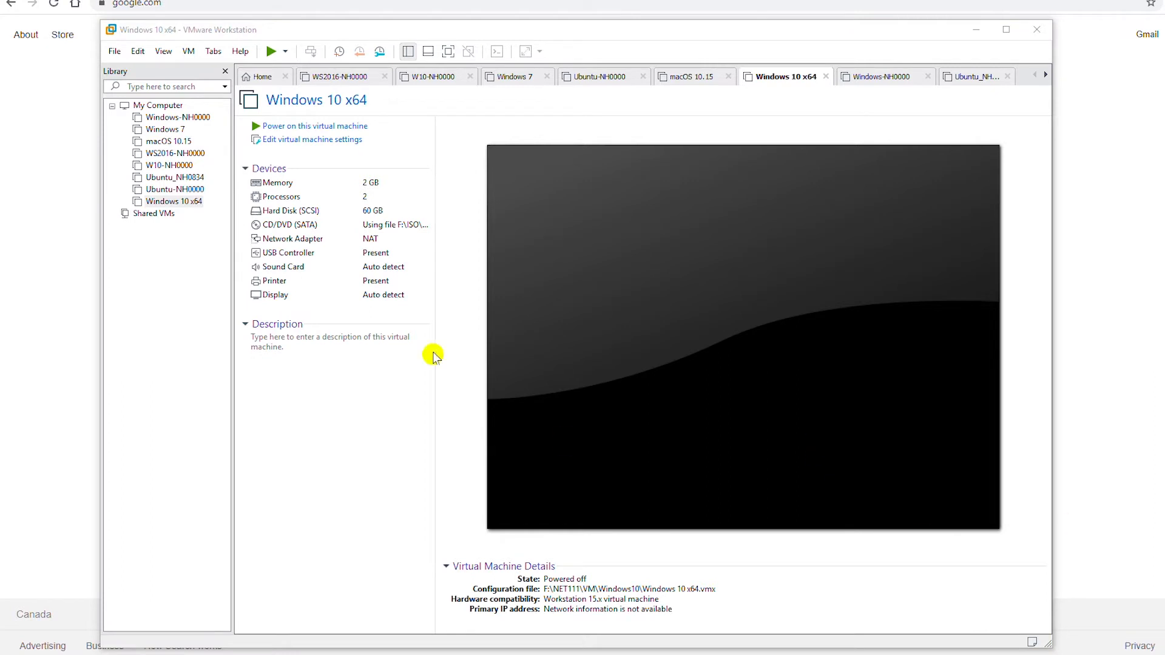
Step: Power on the Windows 10 x64 VM and boot it from the installation DVD
{"action": "left_click", "coordinate": [268, 52]}
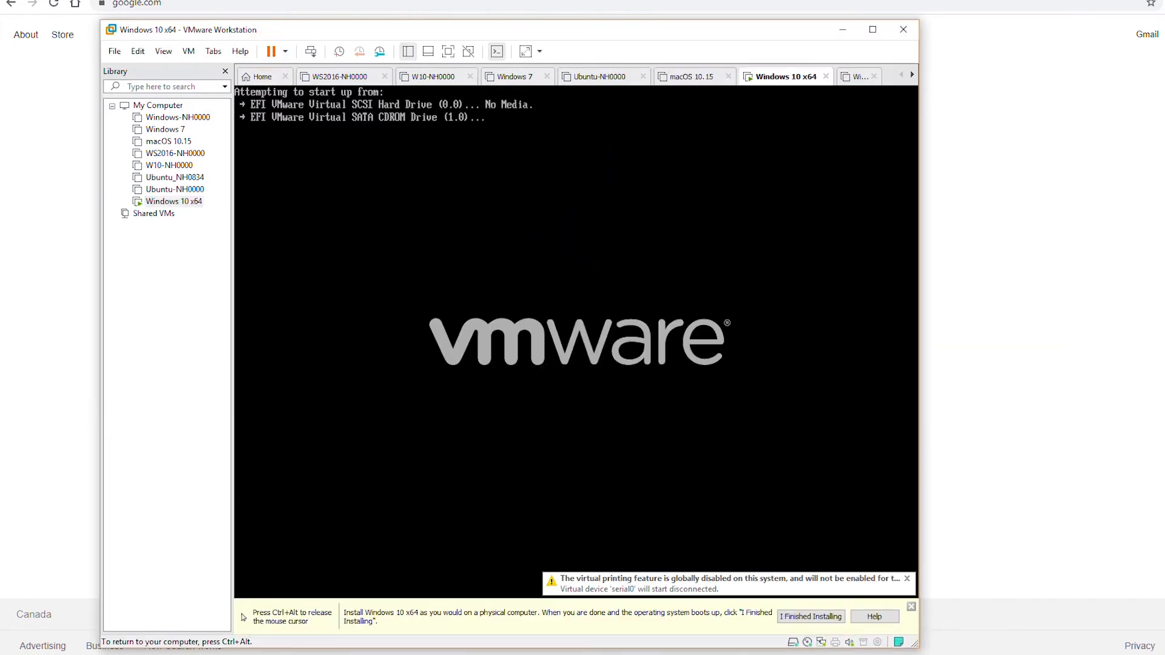
{"action": "key", "text": "Return"}
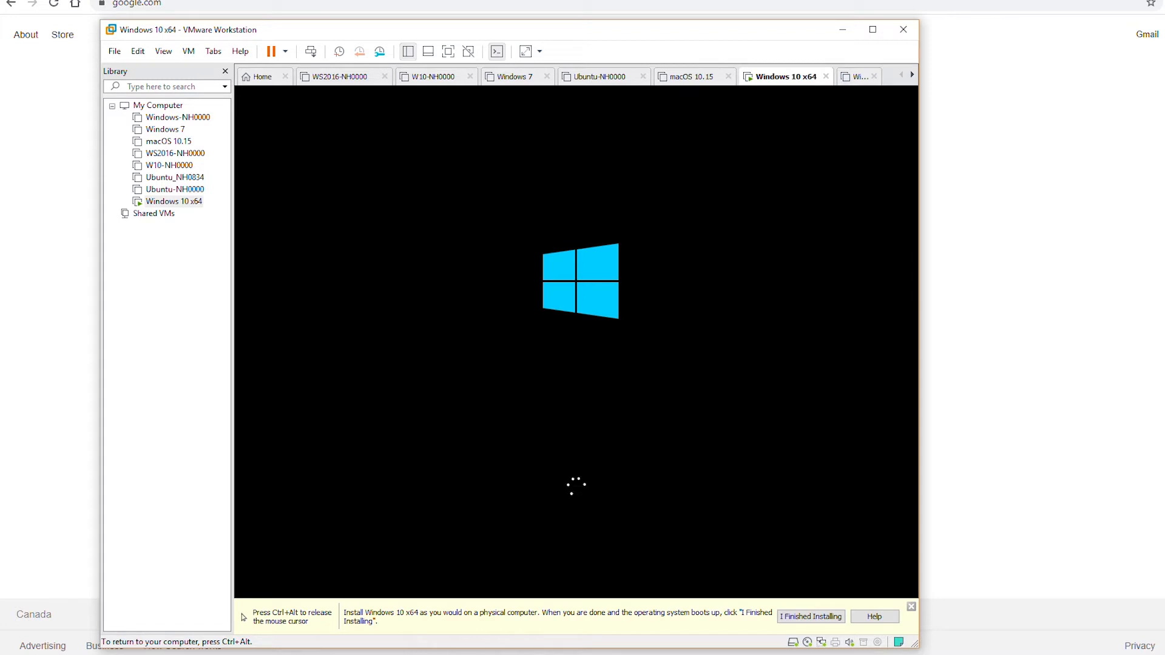
{"action": "key", "text": "ctrl+alt"}
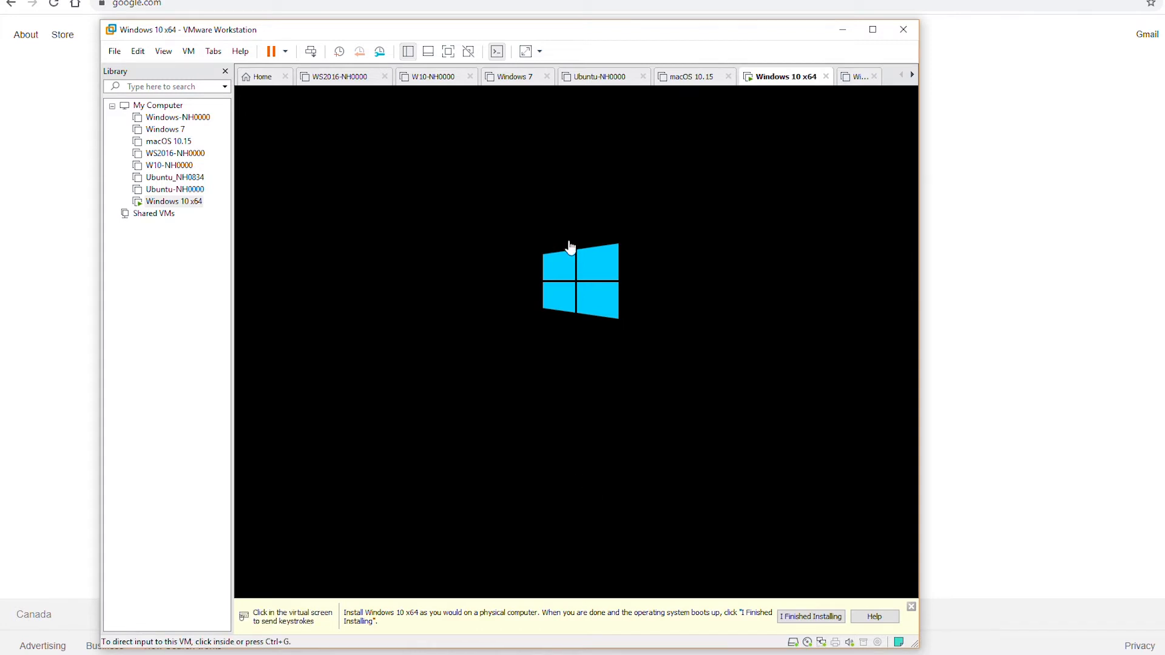
{"action": "left_click", "coordinate": [409, 382]}
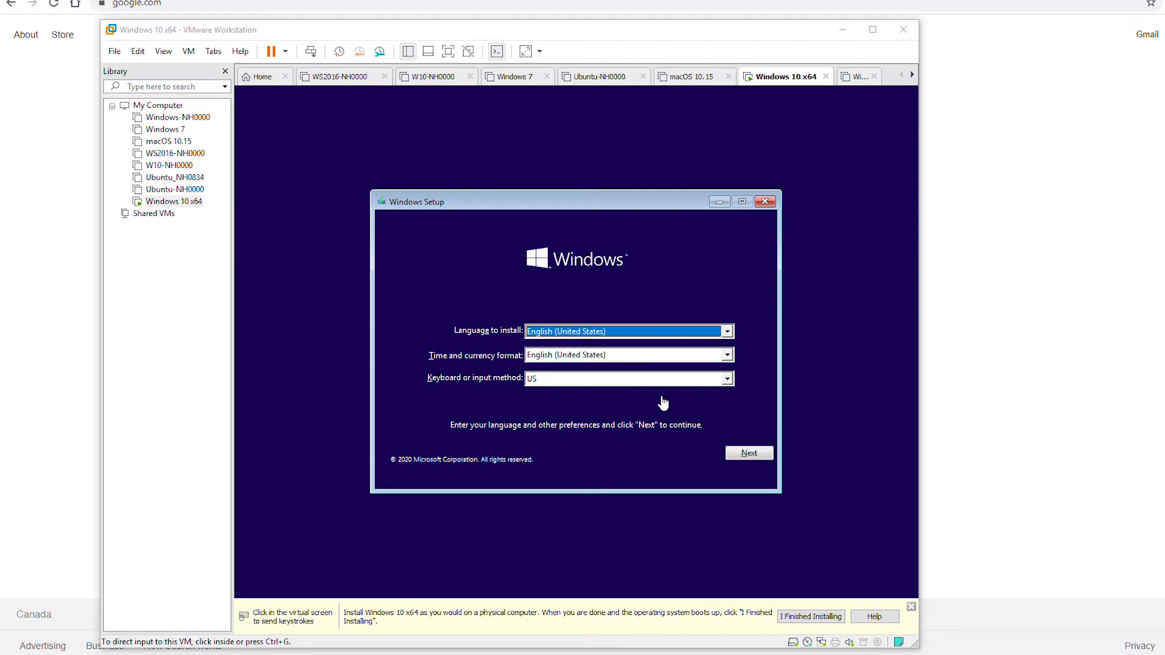
Step: Keep default language settings, start Install now, and skip the product key
{"action": "left_click", "coordinate": [743, 457]}
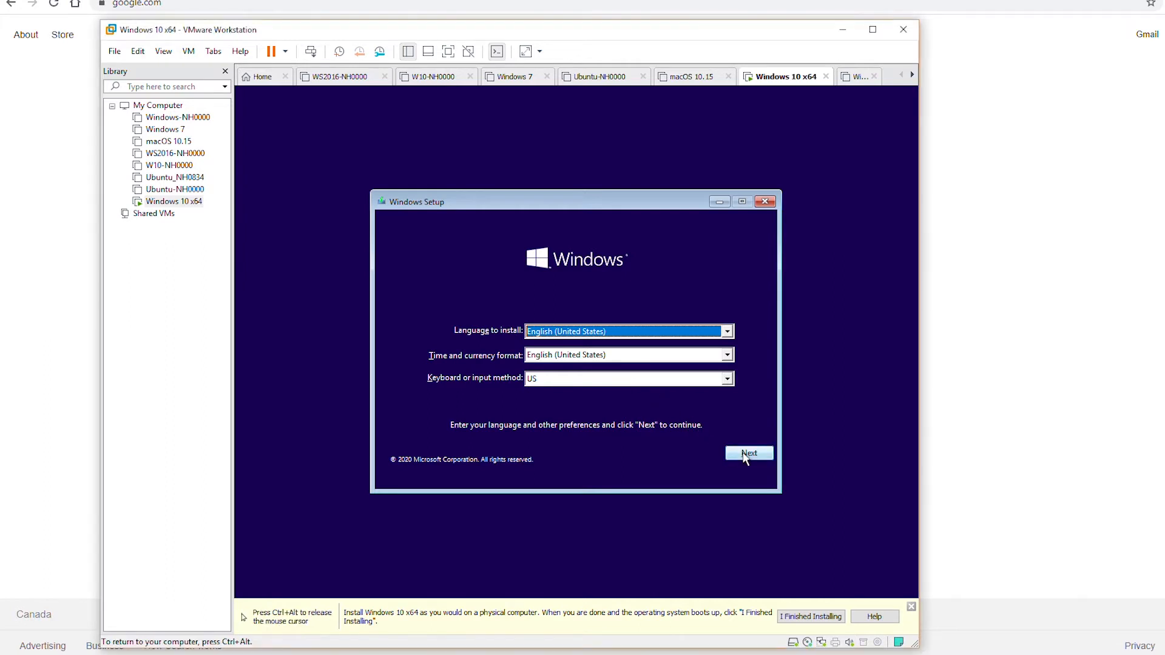
{"action": "left_click", "coordinate": [746, 458]}
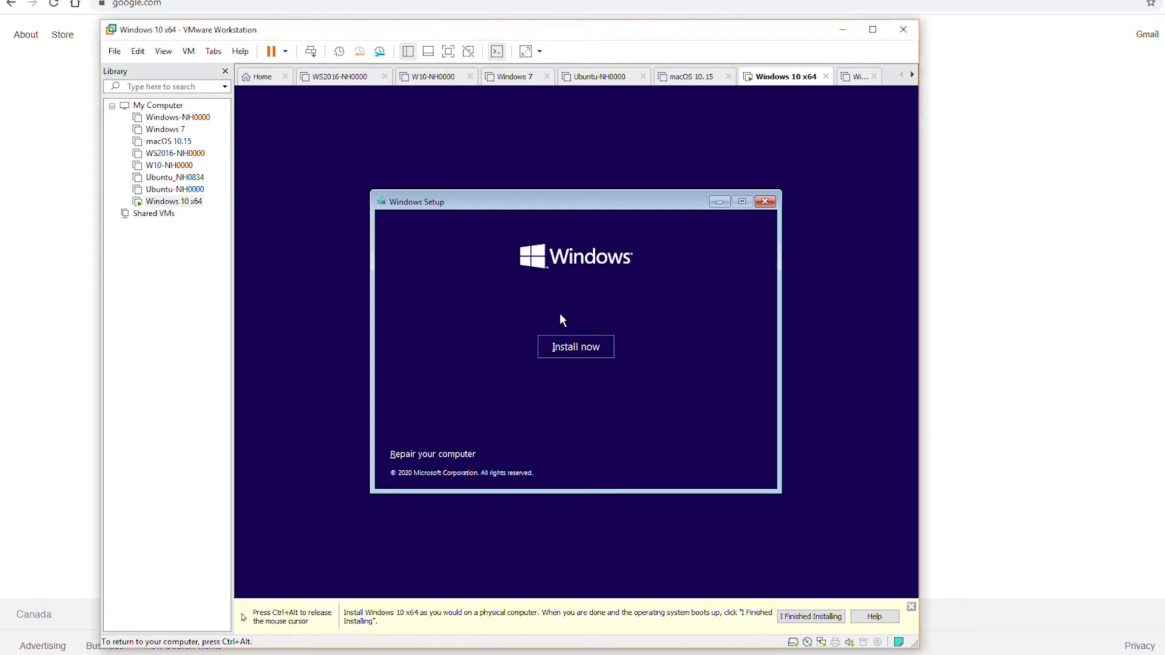
{"action": "left_click", "coordinate": [585, 348]}
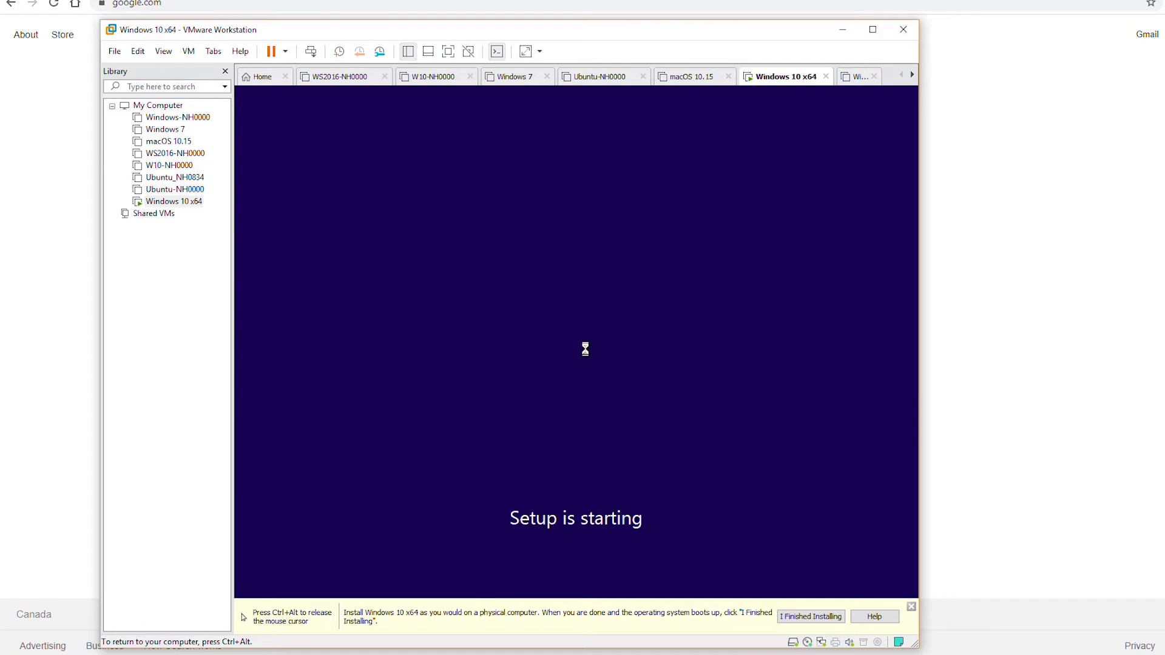
{"action": "key", "text": "ctrl+alt"}
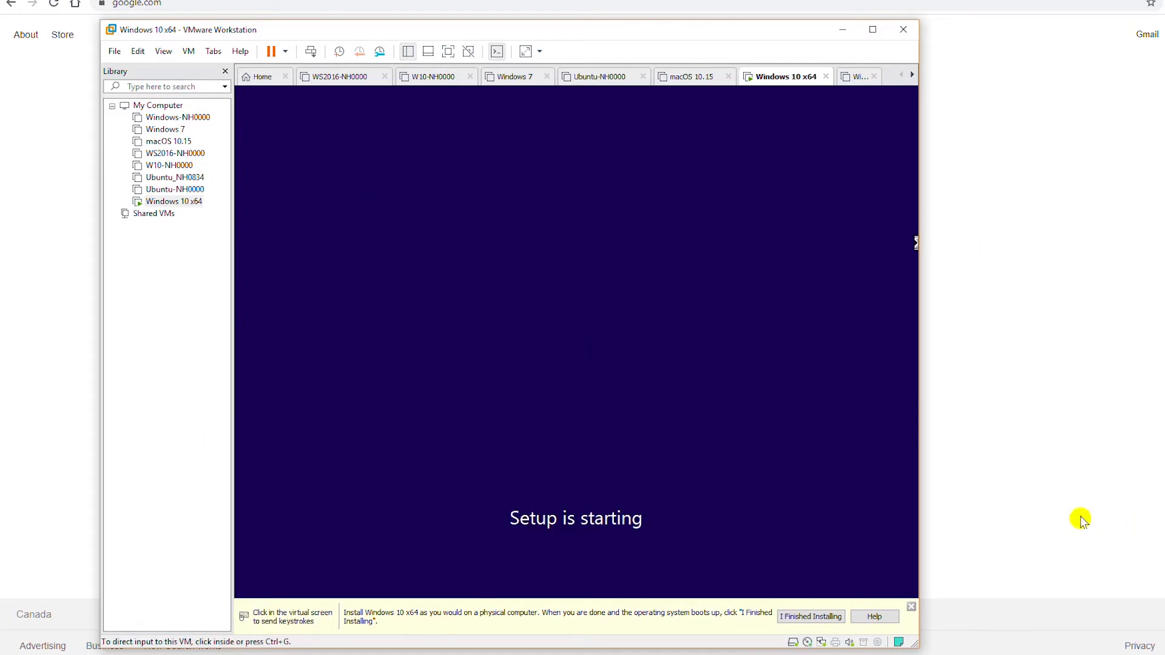
{"action": "left_click", "coordinate": [791, 363]}
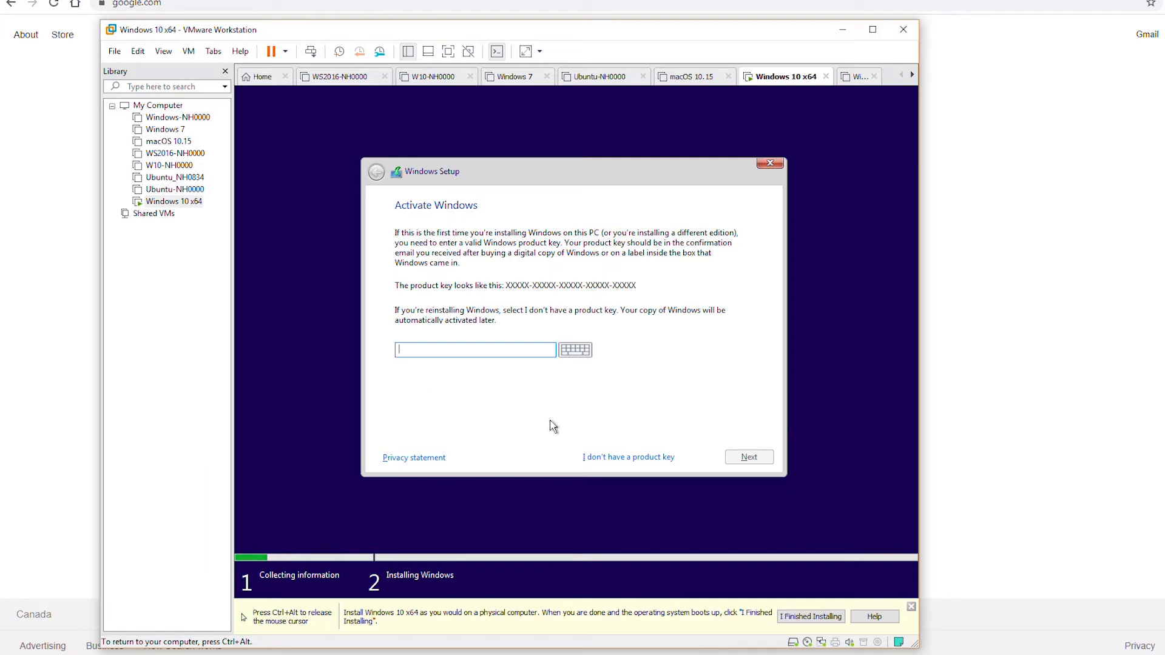
{"action": "left_click", "coordinate": [655, 461]}
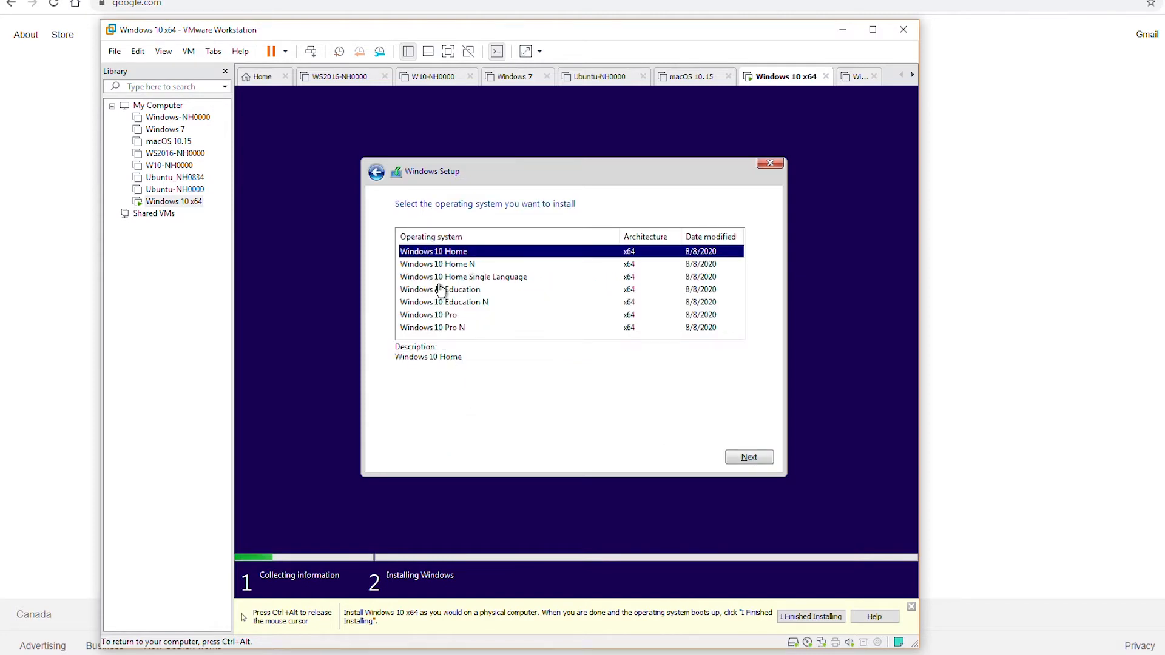
Step: Select Windows 10 Education, accept the license terms, and choose Custom: Install Windows only
{"action": "left_click", "coordinate": [463, 292]}
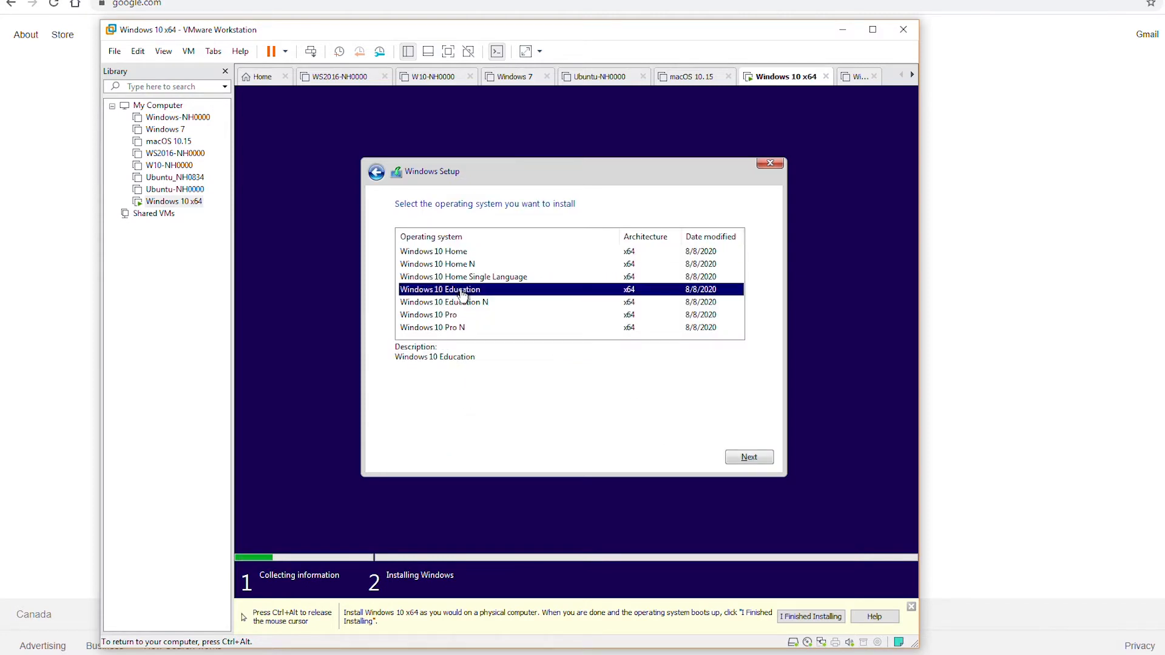
{"action": "left_click", "coordinate": [750, 458]}
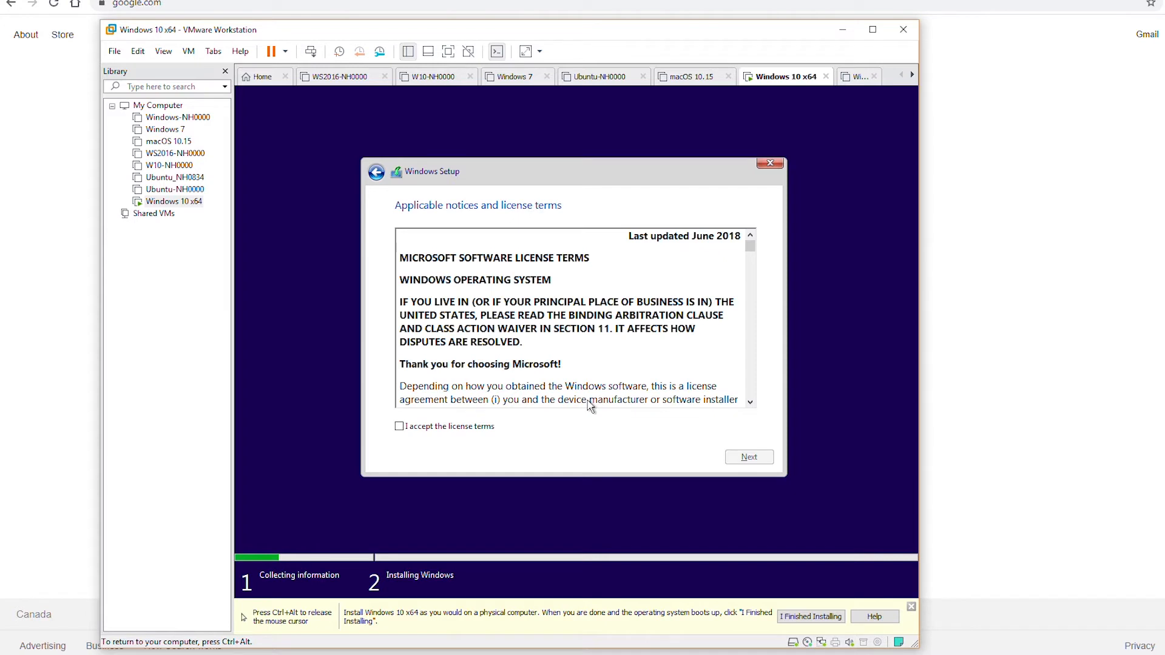
{"action": "left_click", "coordinate": [450, 431]}
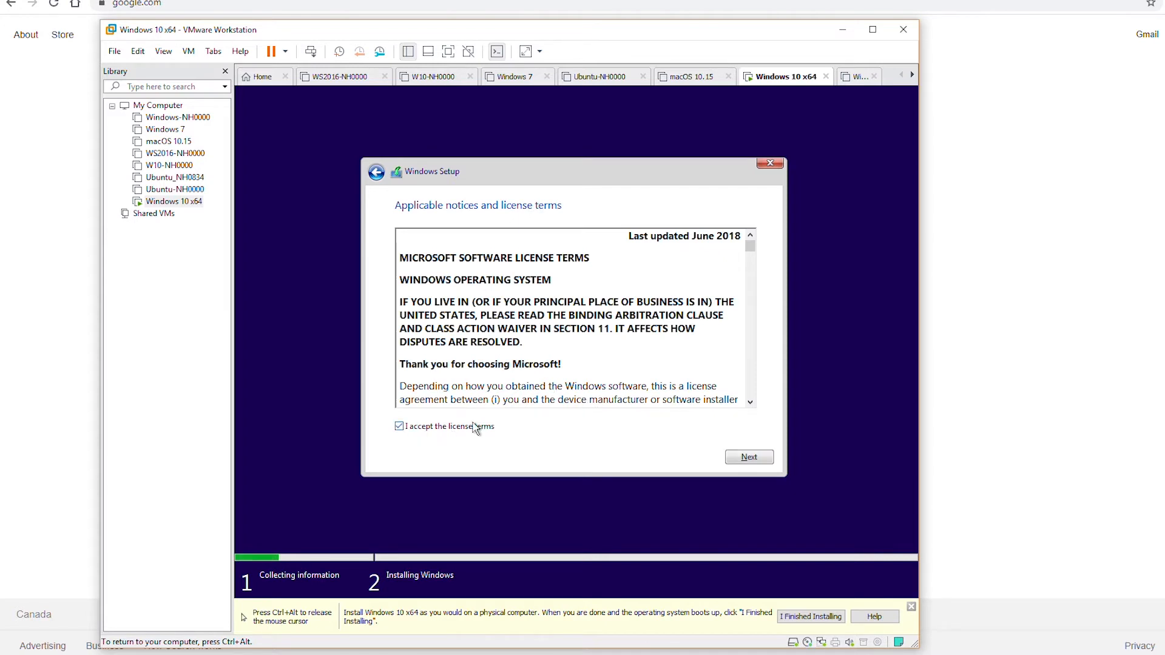
{"action": "left_click", "coordinate": [757, 463]}
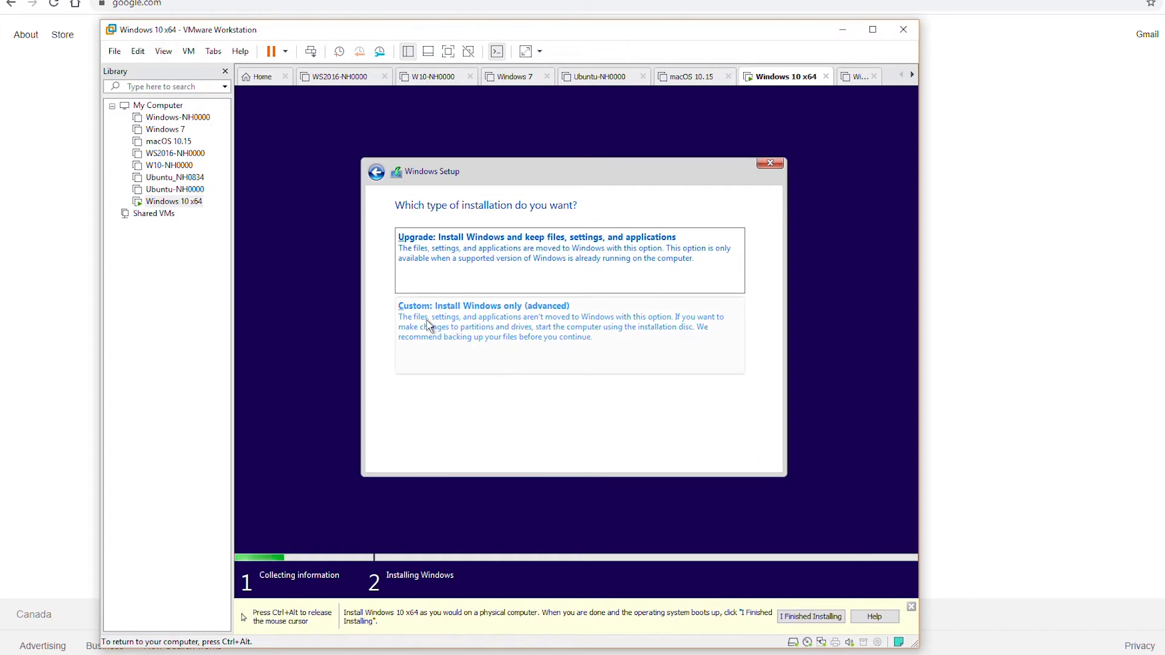
{"action": "left_click", "coordinate": [477, 325]}
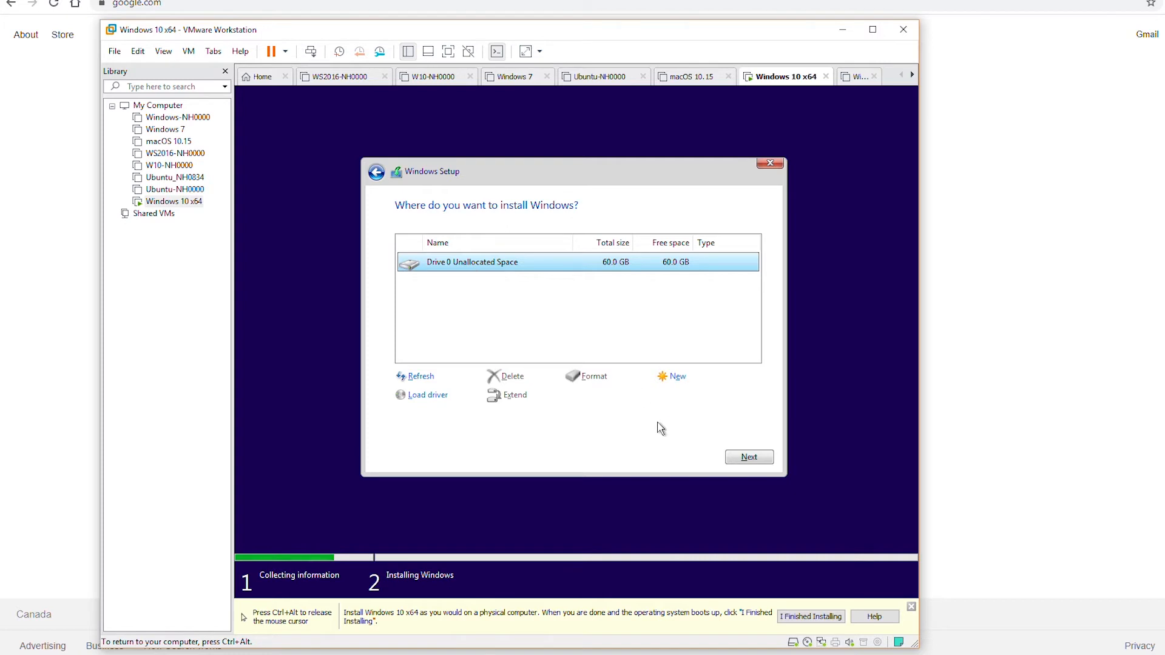
Step: Install Windows onto Drive 0's 60.0 GB unallocated space
{"action": "left_click", "coordinate": [750, 457]}
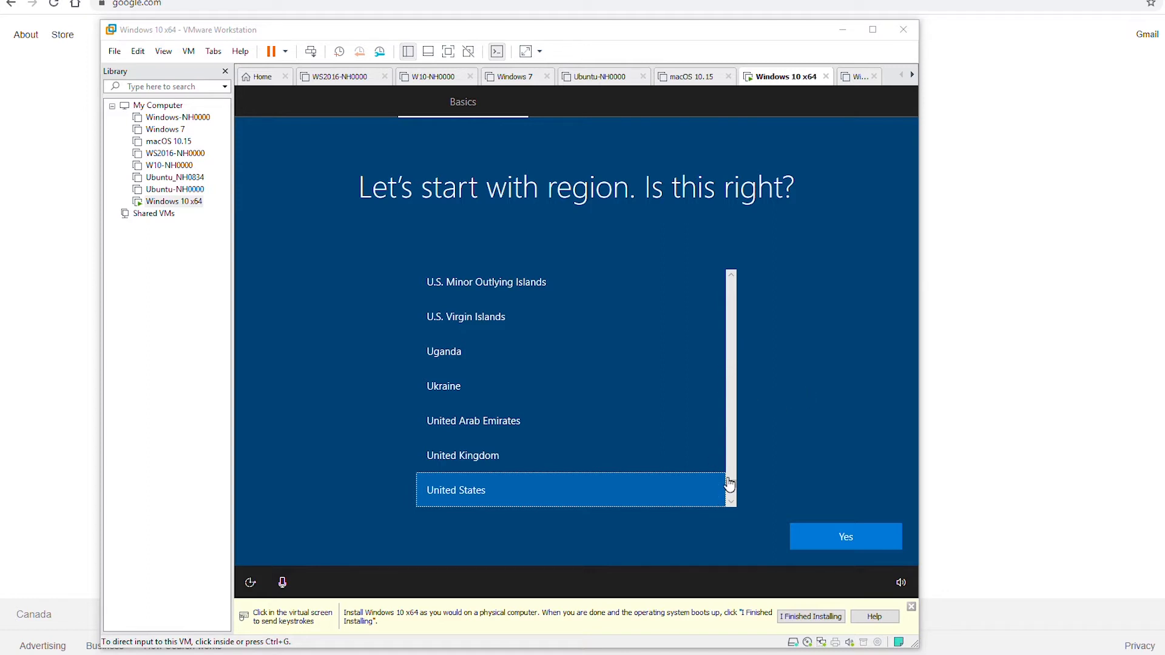
Step: Choose Canada as the region in Windows setup
{"action": "left_click_drag", "start_coordinate": [730, 486], "coordinate": [732, 320]}
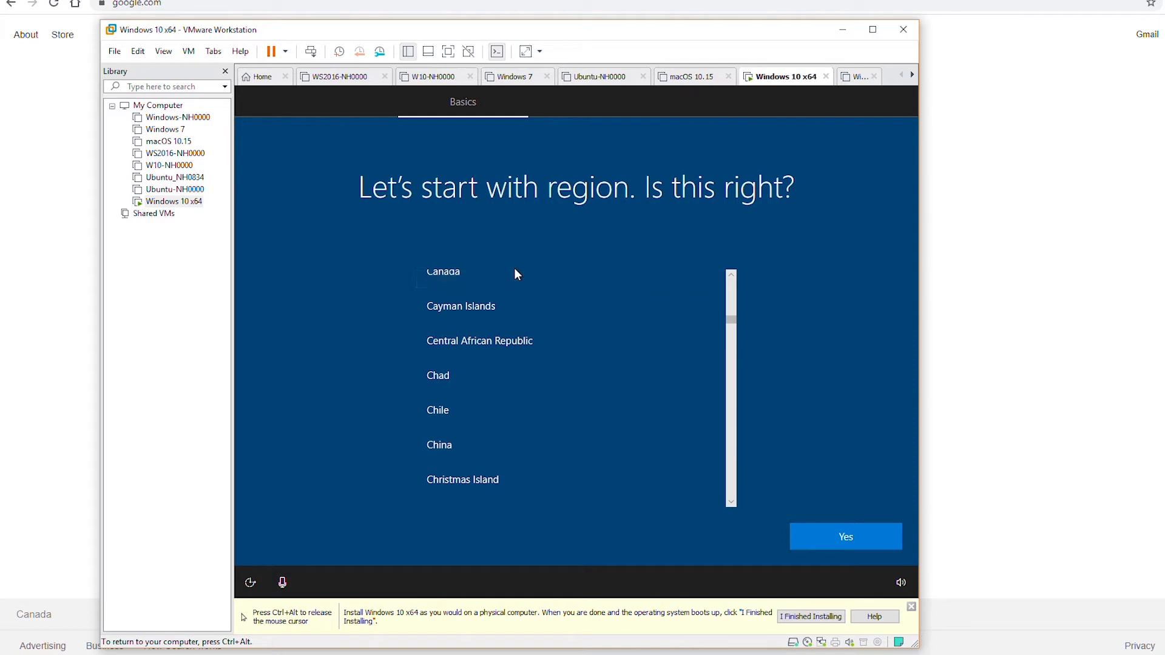
{"action": "left_click", "coordinate": [461, 281]}
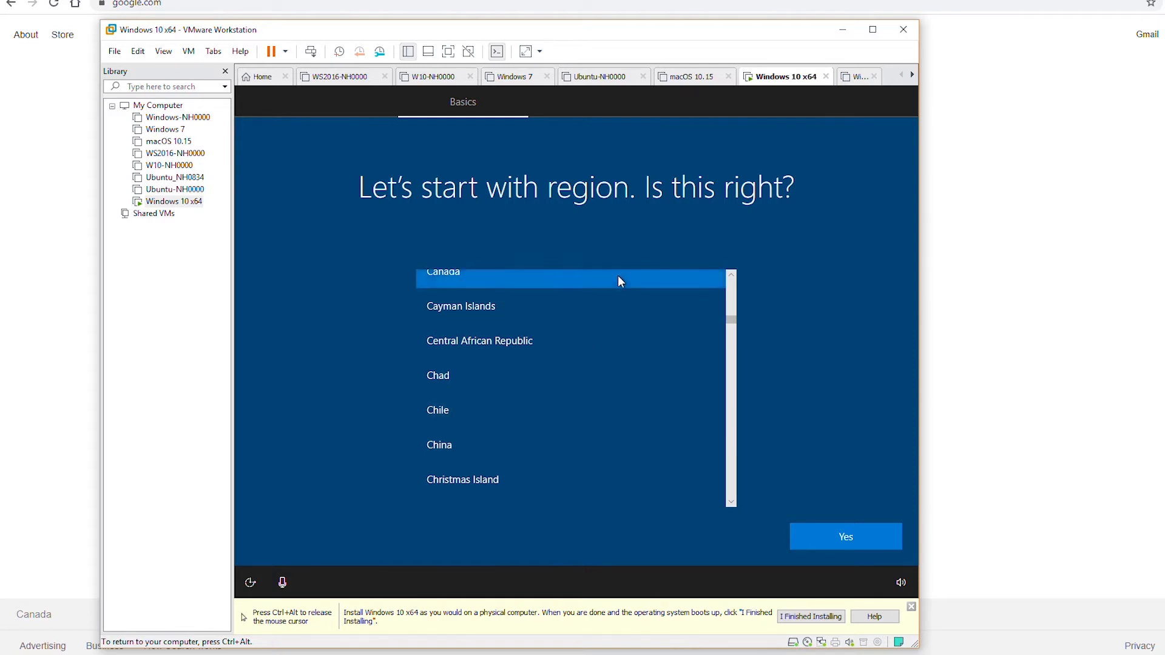
{"action": "left_click", "coordinate": [852, 539]}
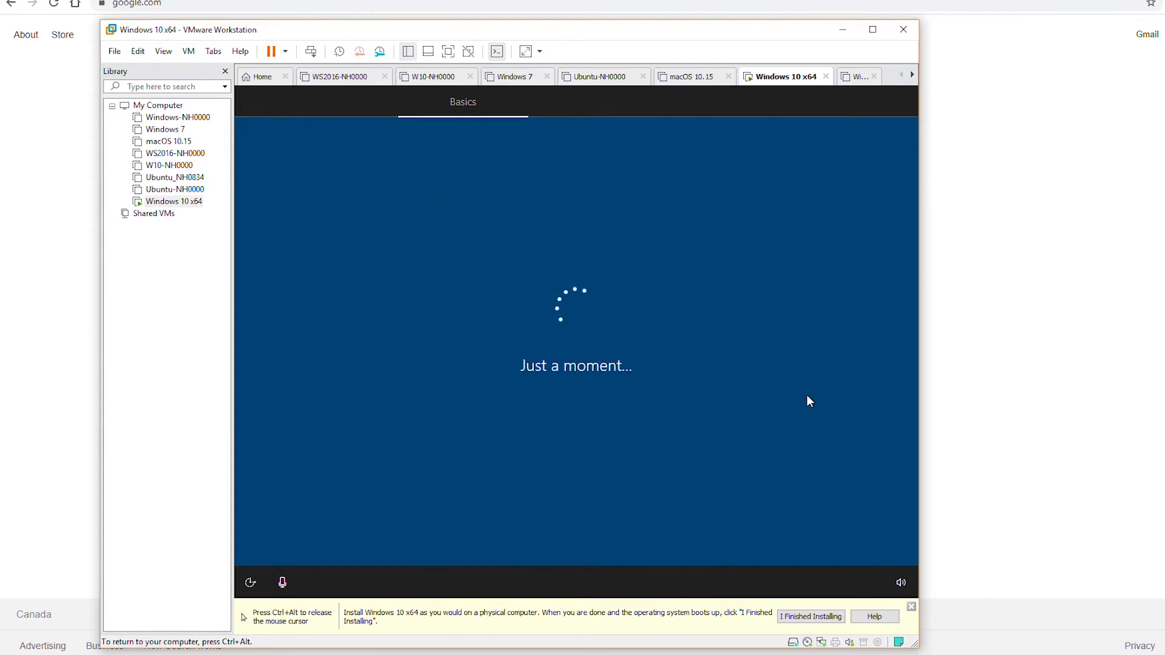
{"action": "key", "text": "ctrl+alt"}
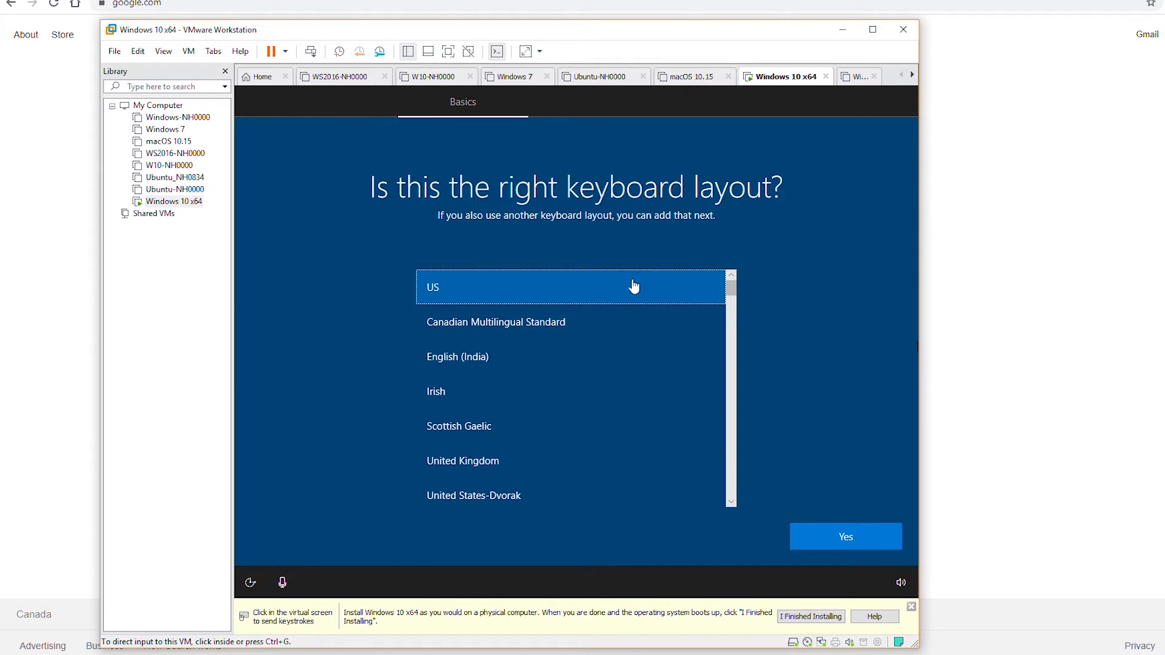
Step: Accept US as the keyboard layout and skip adding a second layout
{"action": "left_click", "coordinate": [493, 297]}
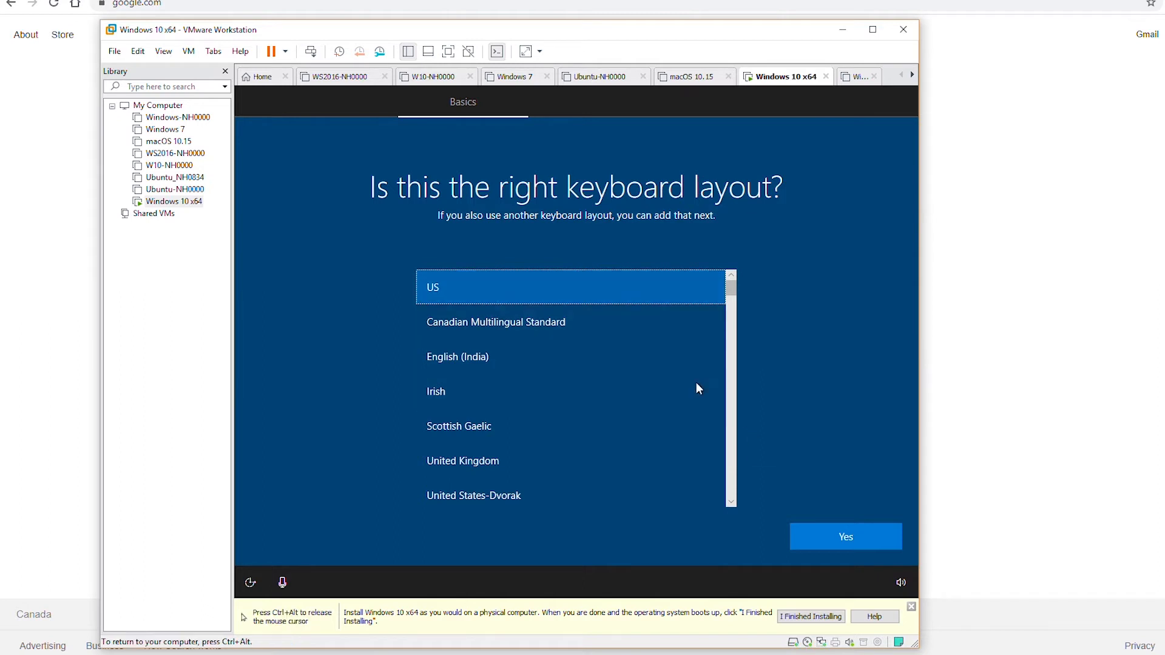
{"action": "left_click", "coordinate": [850, 535]}
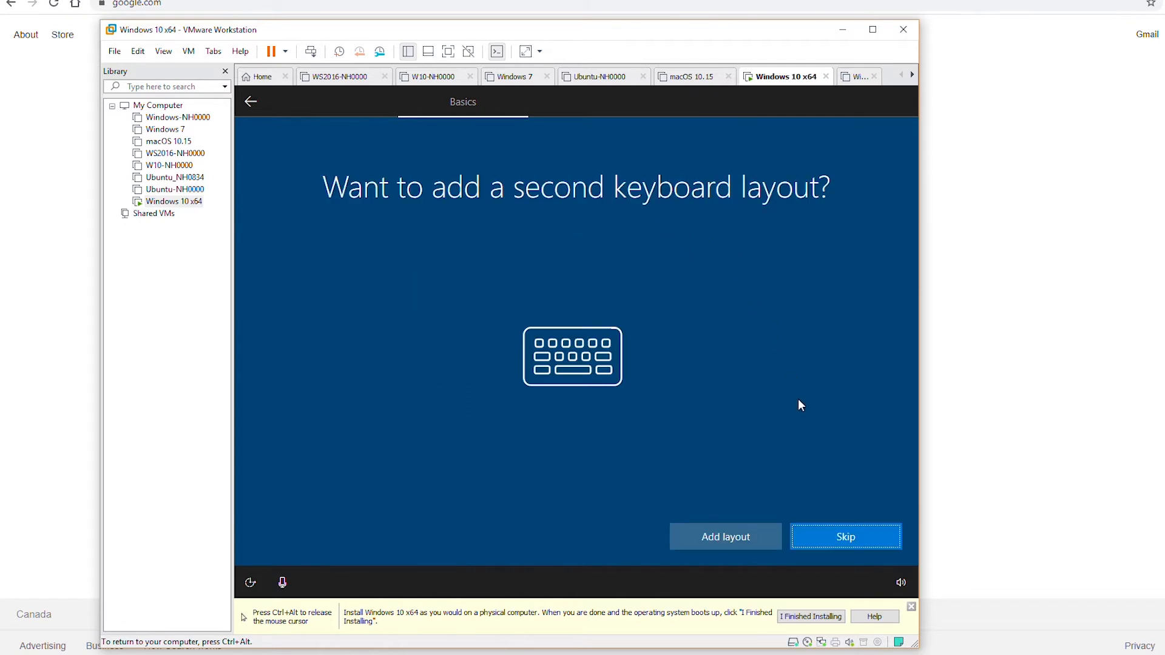
{"action": "left_click", "coordinate": [857, 540]}
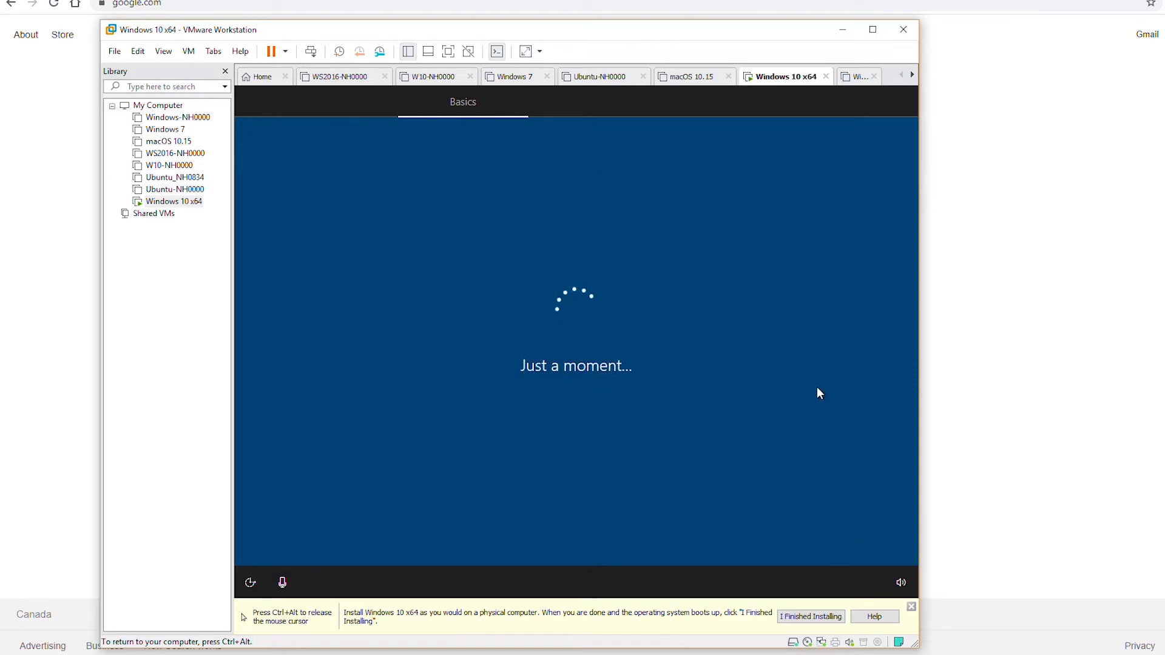
{"action": "key", "text": "ctrl+alt"}
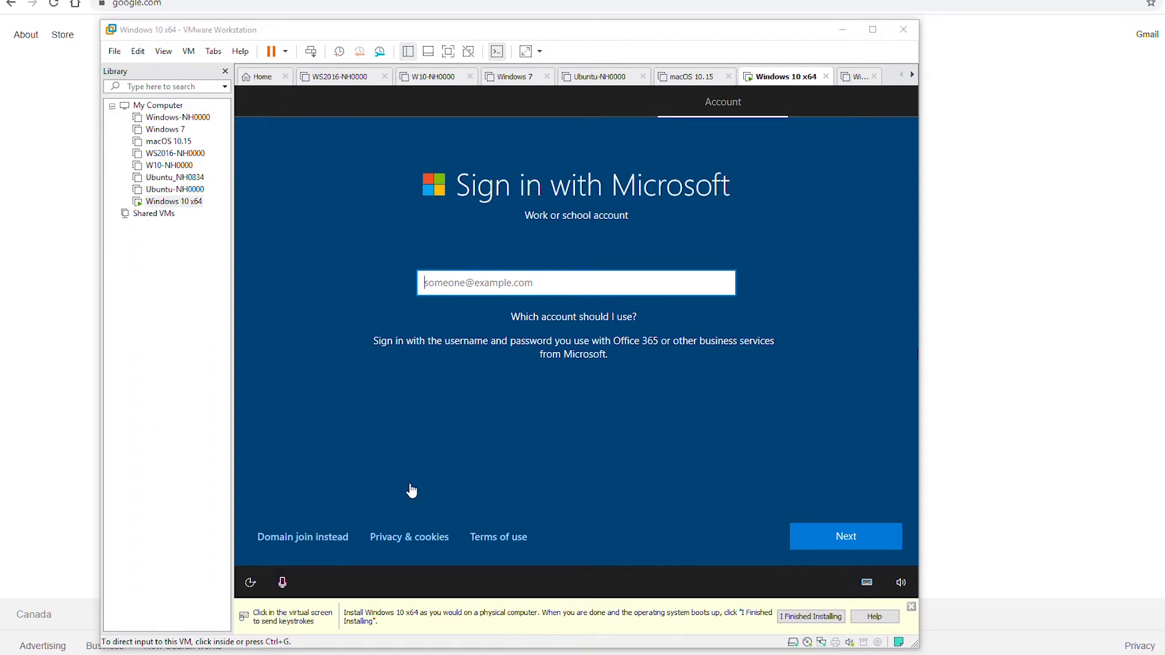
Step: Choose an offline local account and enter the account's user name
{"action": "left_click", "coordinate": [323, 543]}
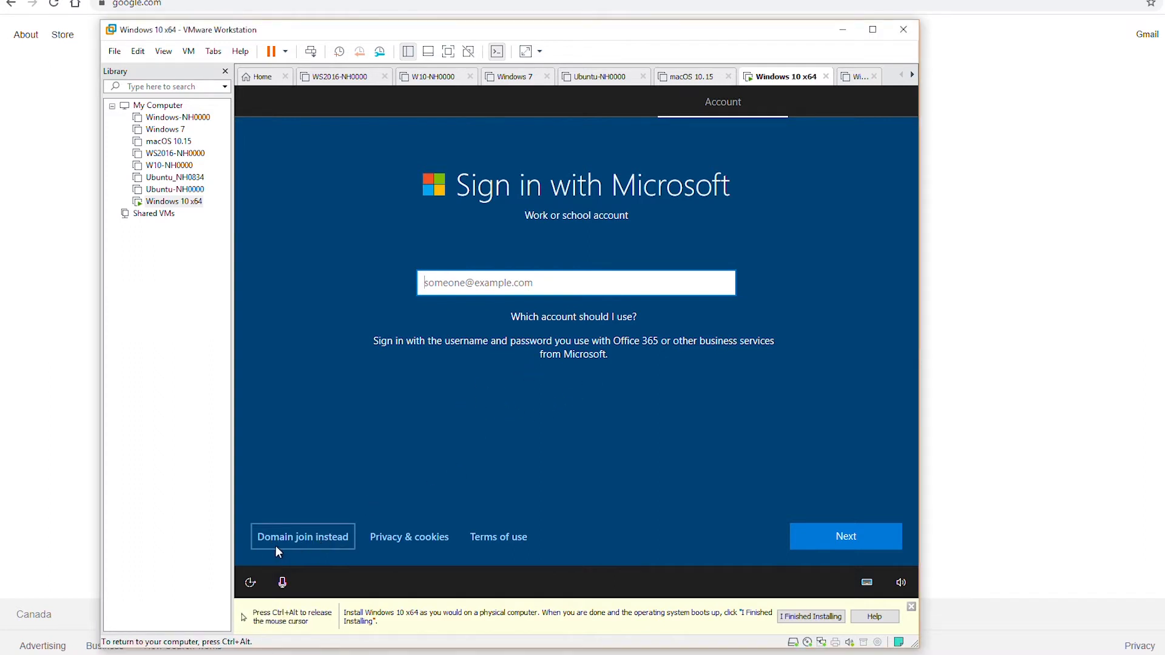
{"action": "left_click", "coordinate": [316, 534]}
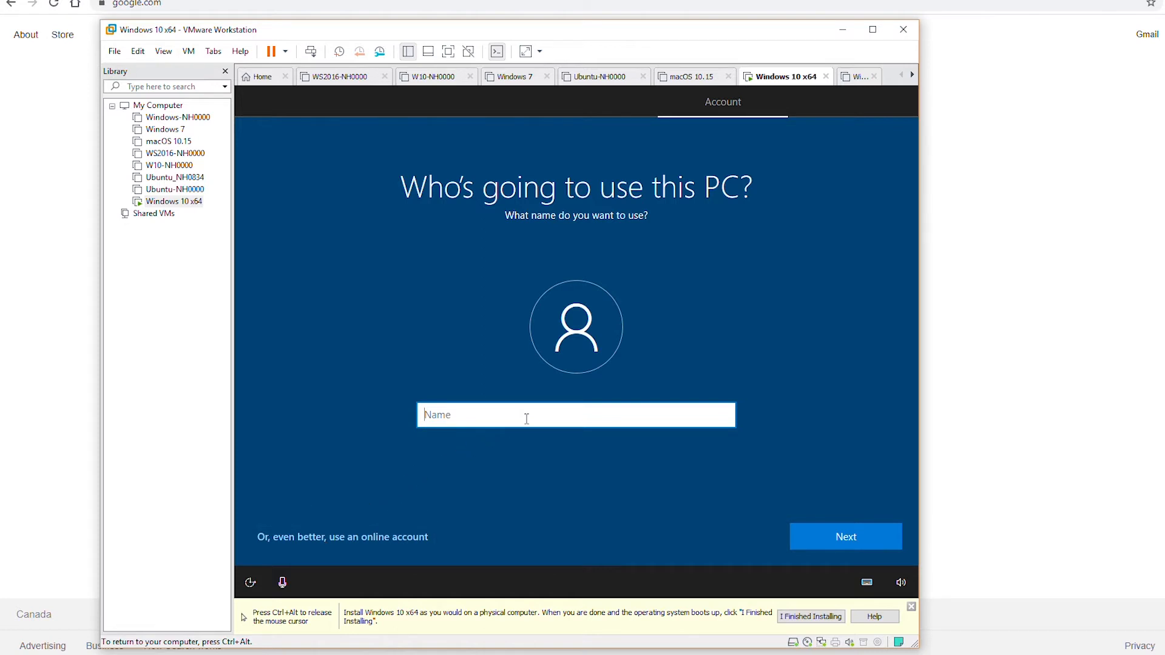
{"action": "type", "text": "Huda"}
{"action": "left_click", "coordinate": [839, 541]}
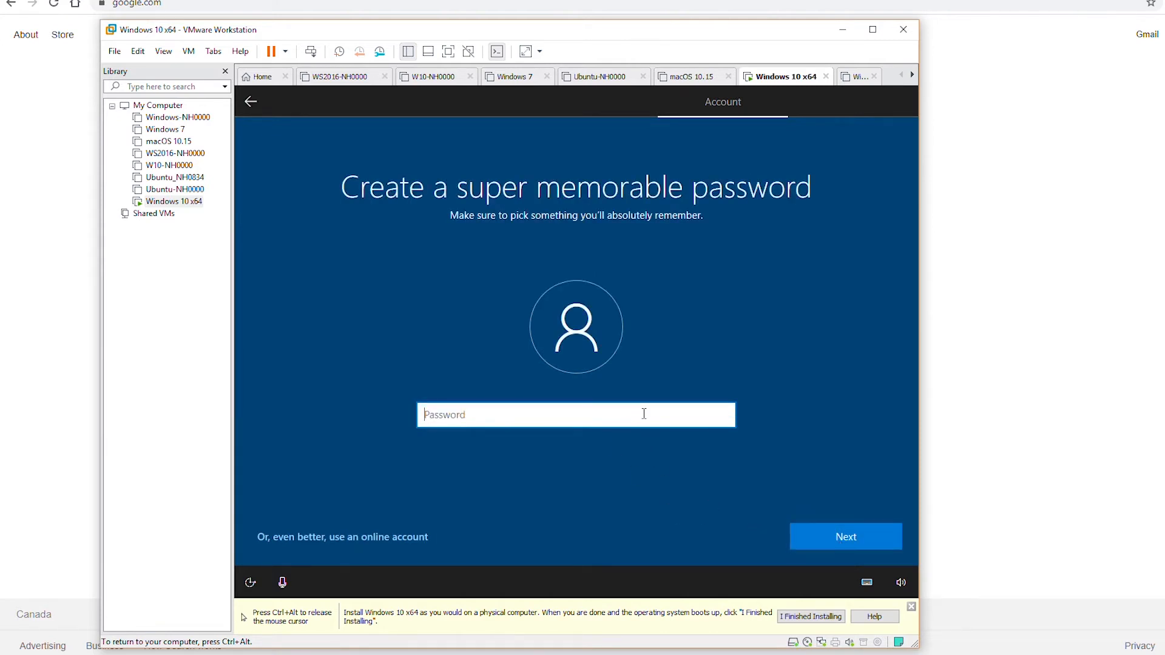
Step: Enter the local account password and retype it to confirm
{"action": "type", "text": "12345678"}
{"action": "left_click", "coordinate": [845, 539]}
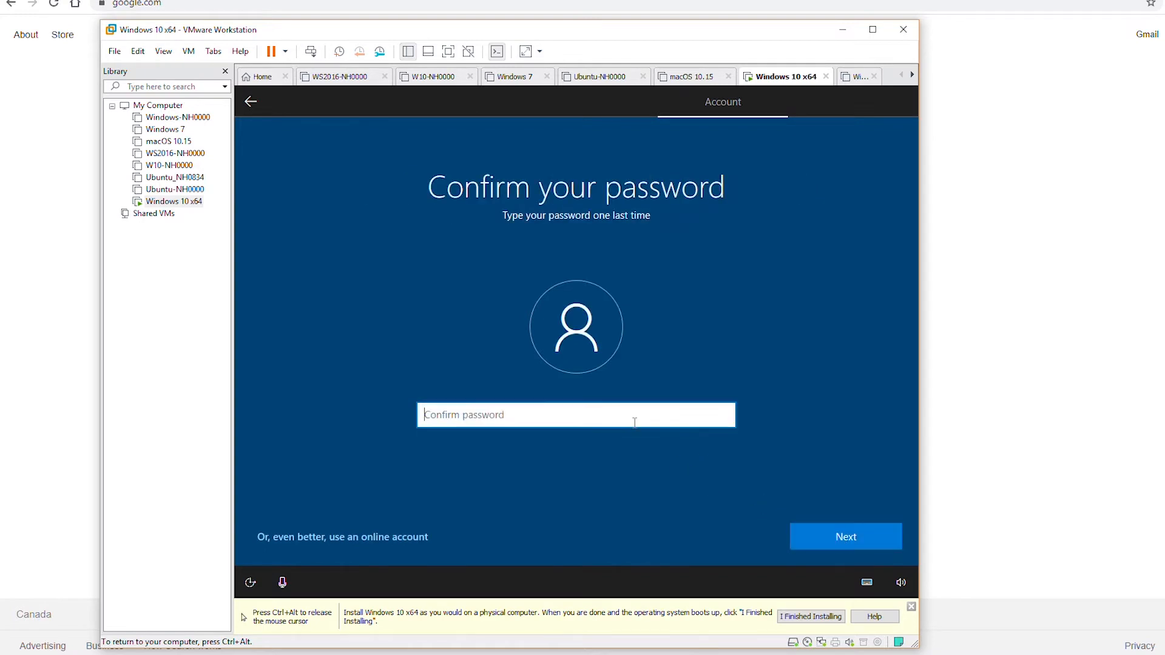
{"action": "type", "text": "12345678"}
{"action": "left_click", "coordinate": [837, 543]}
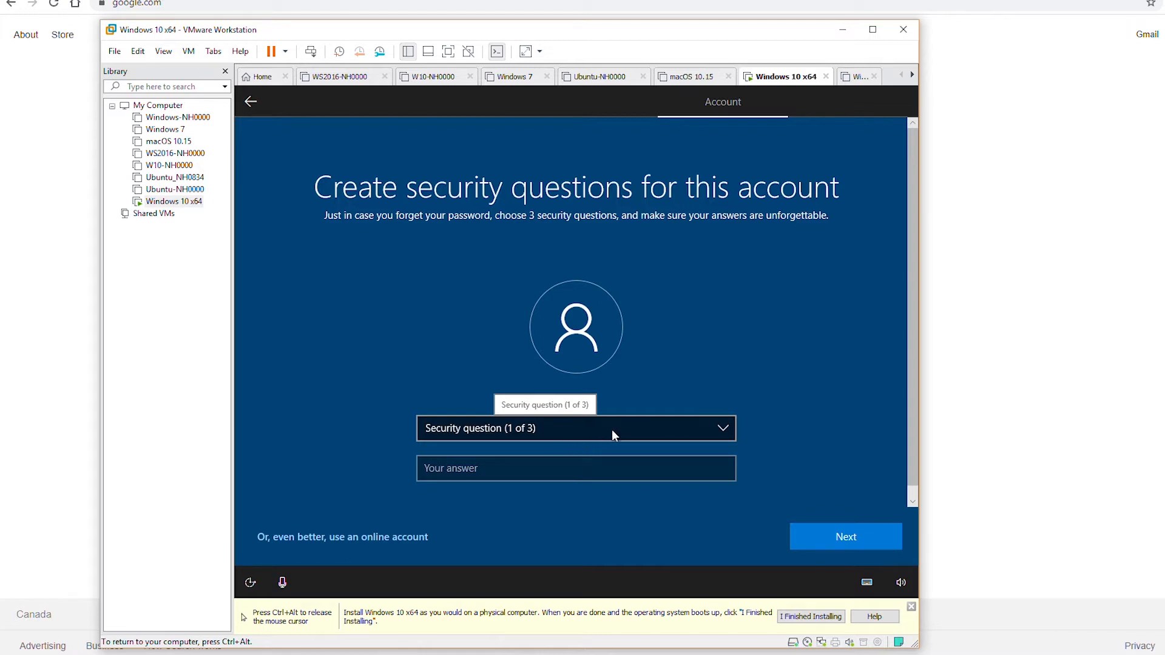
Step: Answer security questions on birth city, childhood nickname and where parents met
{"action": "left_click", "coordinate": [720, 438]}
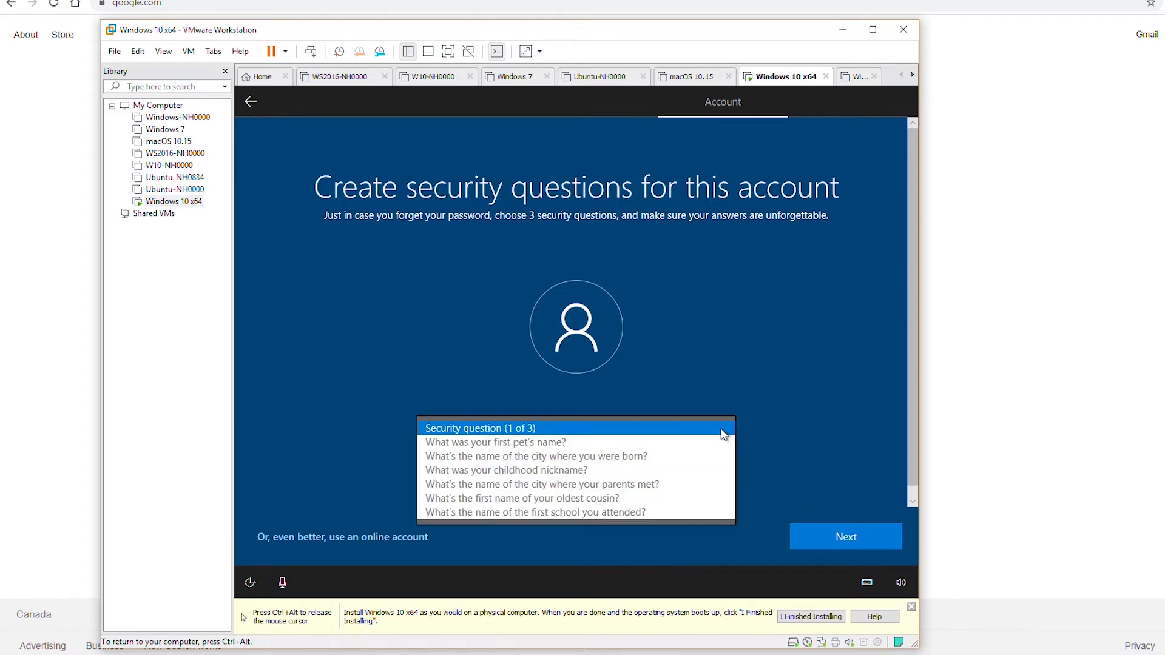
{"action": "left_click", "coordinate": [671, 455]}
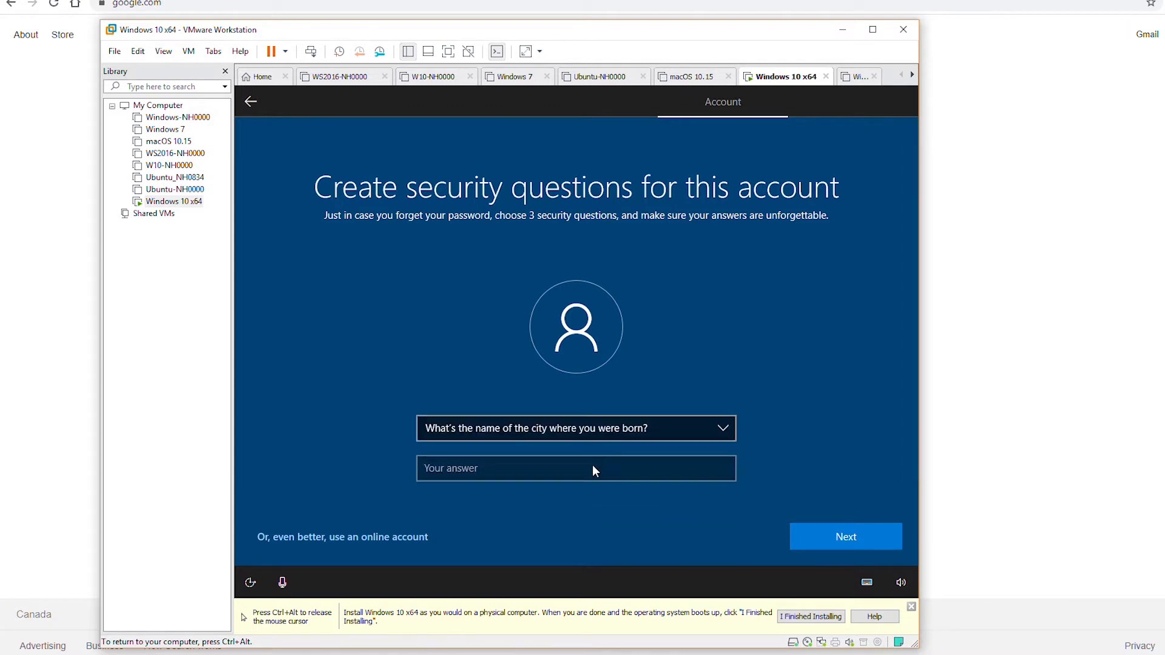
{"action": "left_click", "coordinate": [593, 465]}
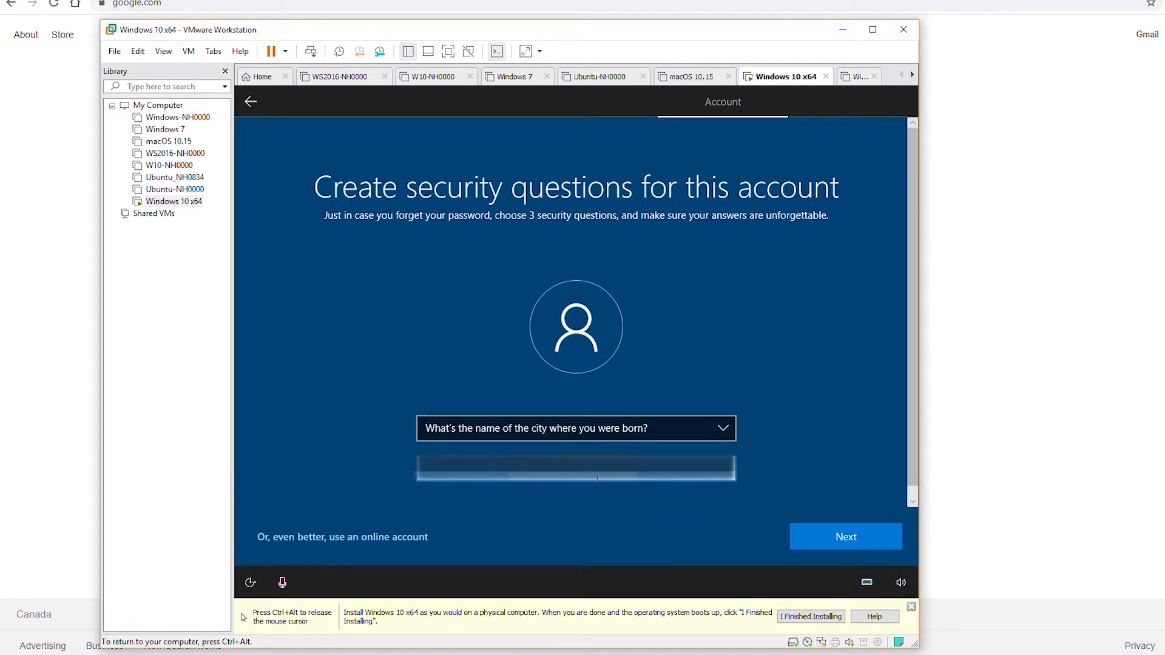
{"action": "left_click", "coordinate": [846, 537]}
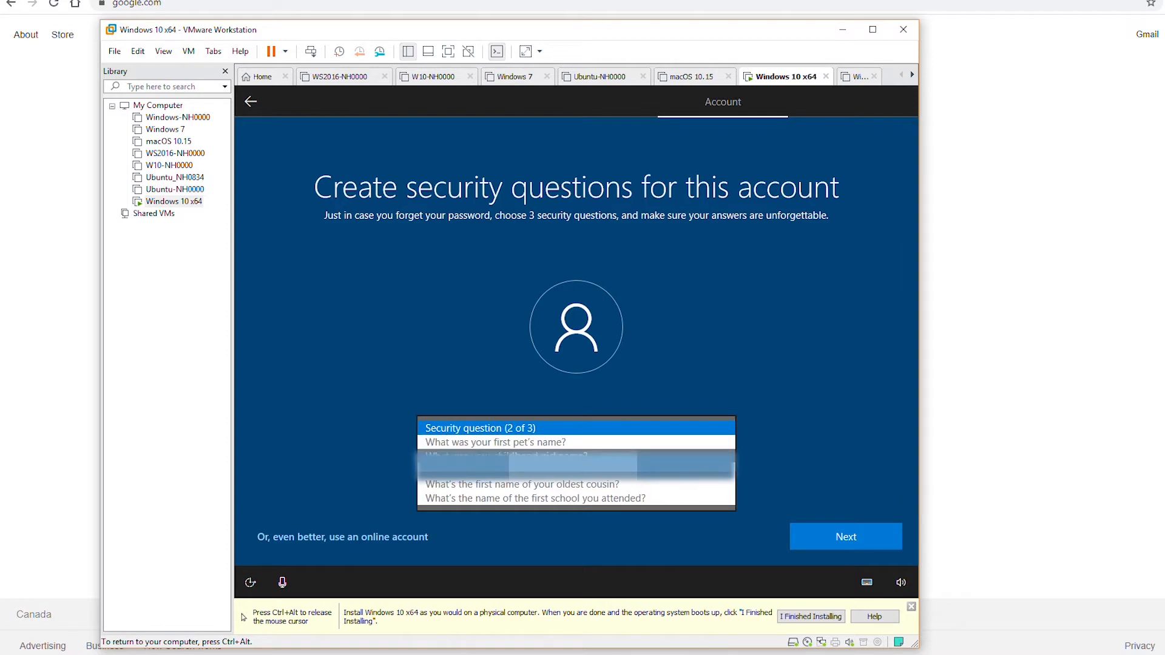
{"action": "left_click", "coordinate": [507, 456]}
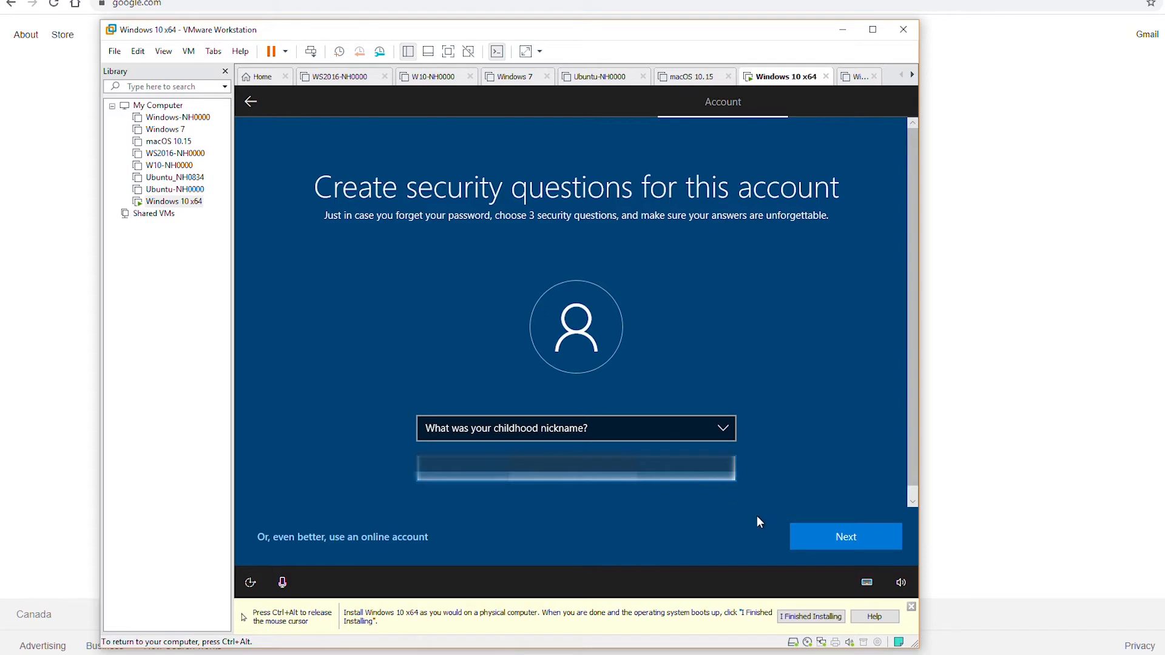
{"action": "left_click", "coordinate": [838, 542]}
{"action": "left_click", "coordinate": [664, 432]}
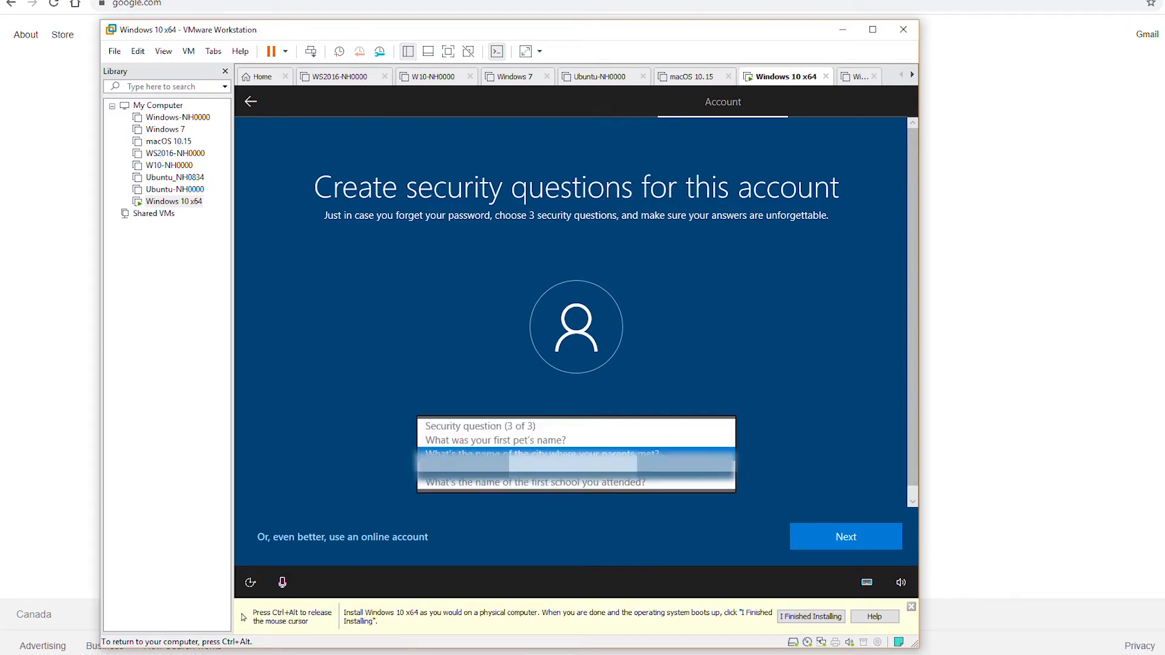
{"action": "left_click", "coordinate": [661, 457]}
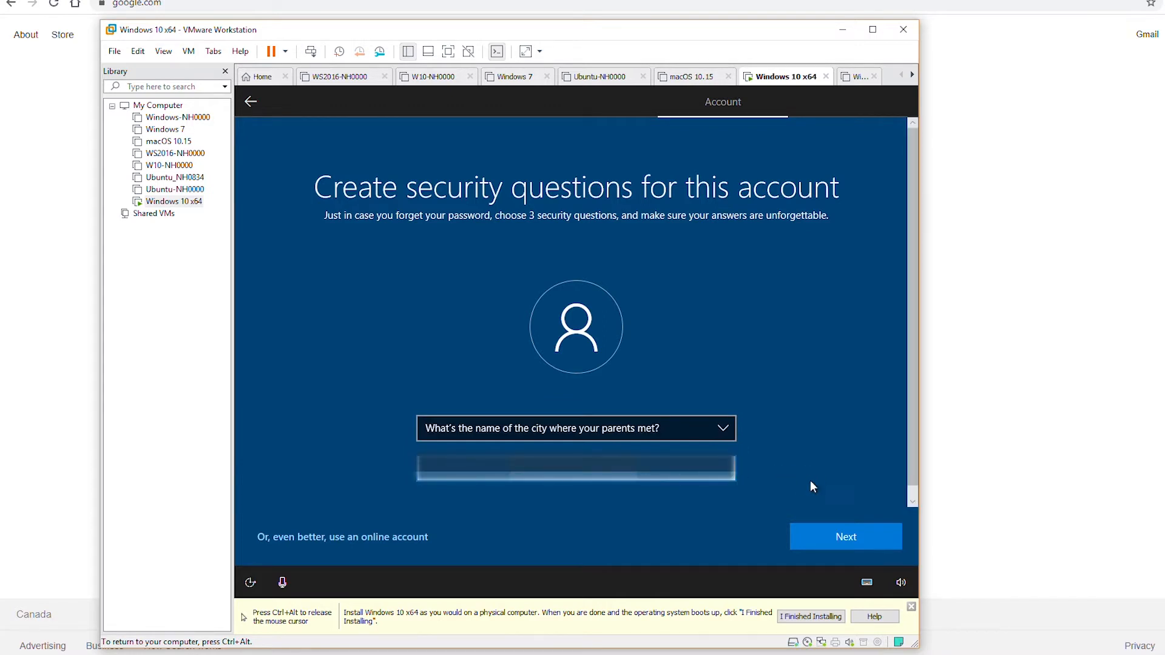
{"action": "left_click", "coordinate": [835, 546]}
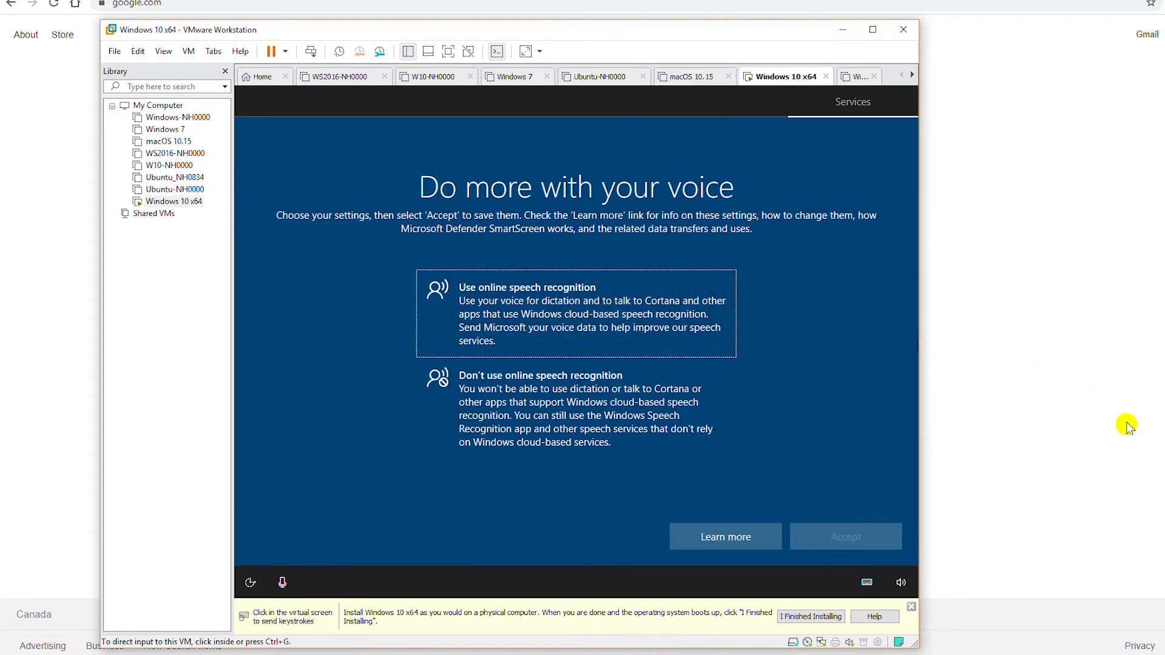
Step: Turn off online speech recognition, location access and Find my device
{"action": "left_click", "coordinate": [815, 419]}
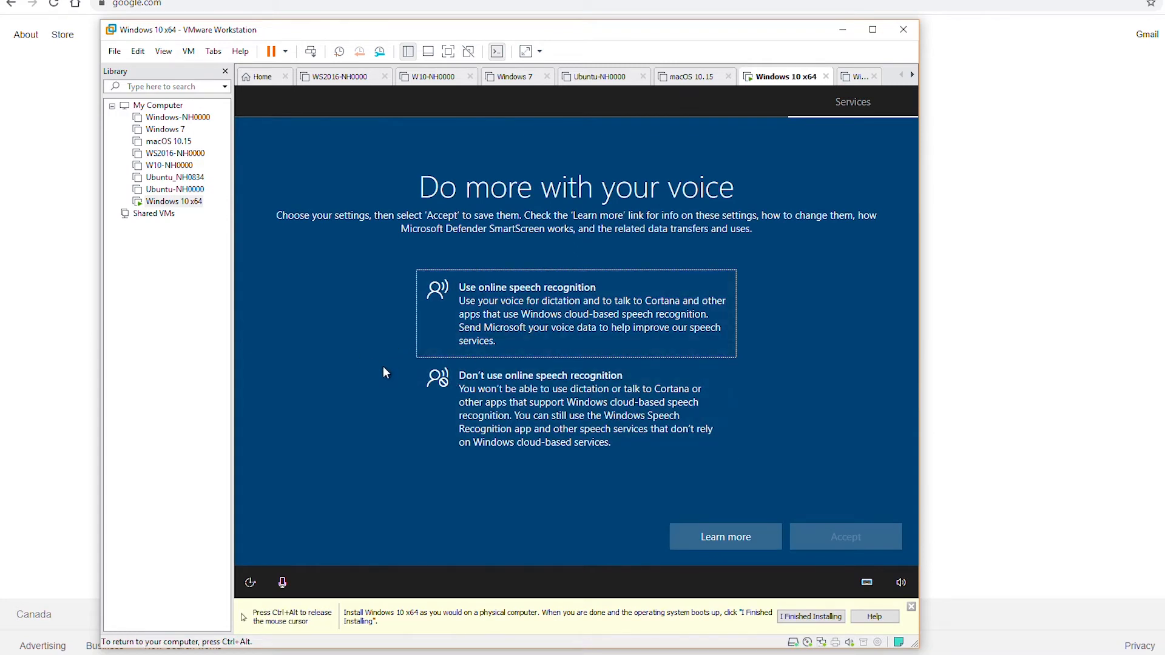
{"action": "left_click", "coordinate": [564, 408]}
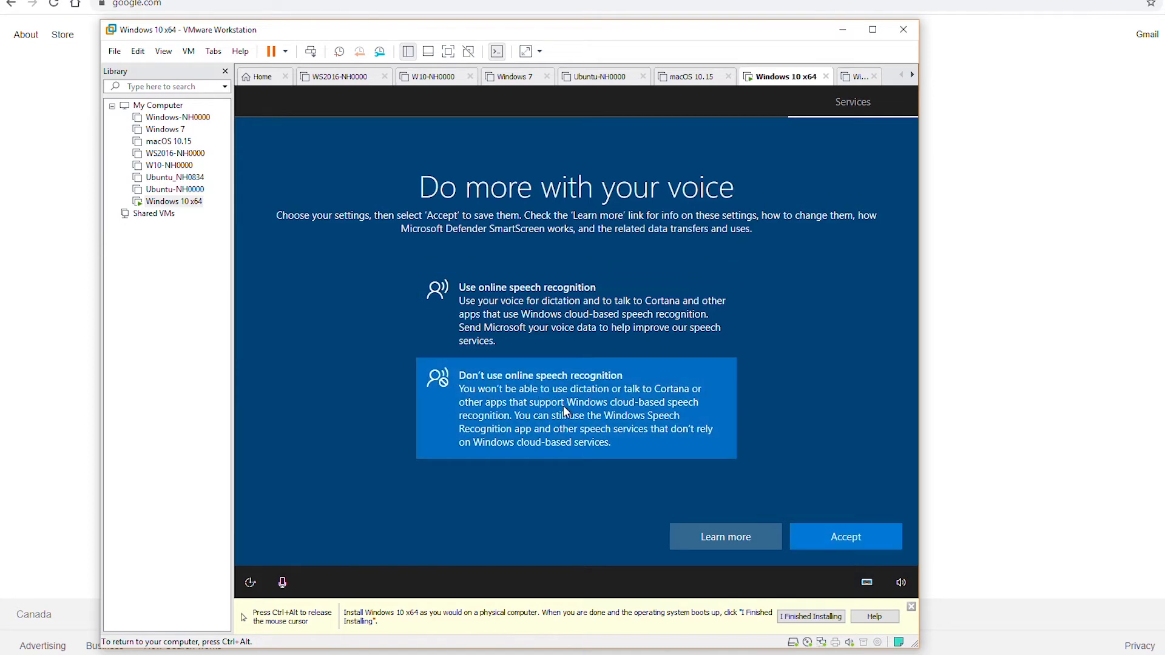
{"action": "left_click", "coordinate": [845, 545]}
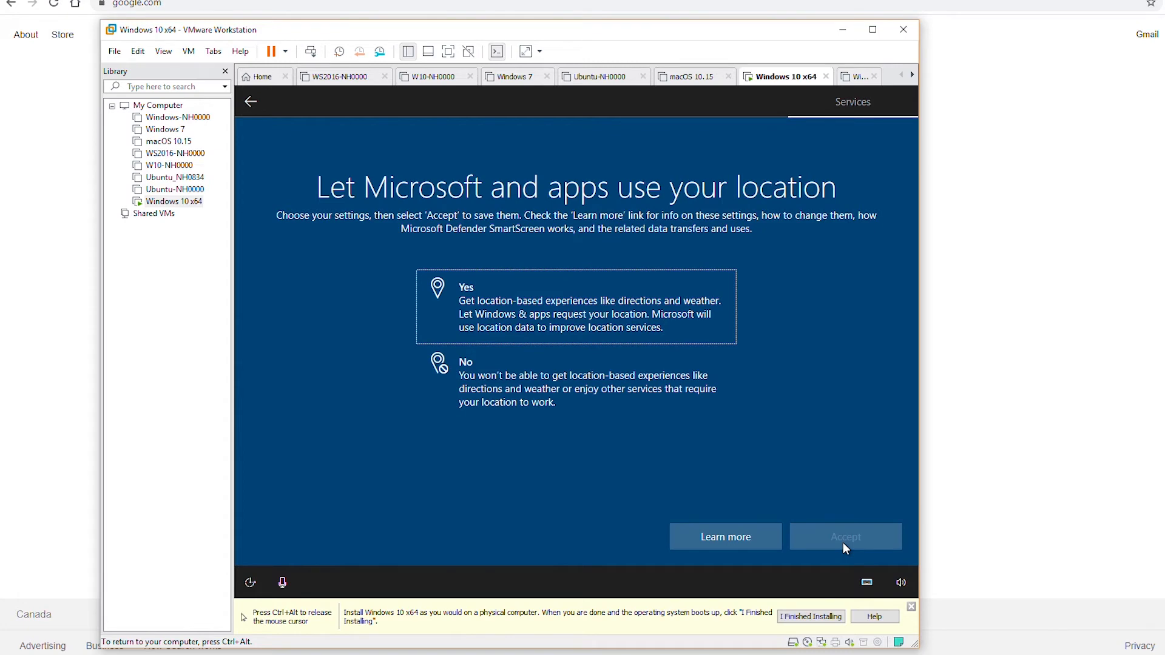
{"action": "left_click", "coordinate": [586, 391]}
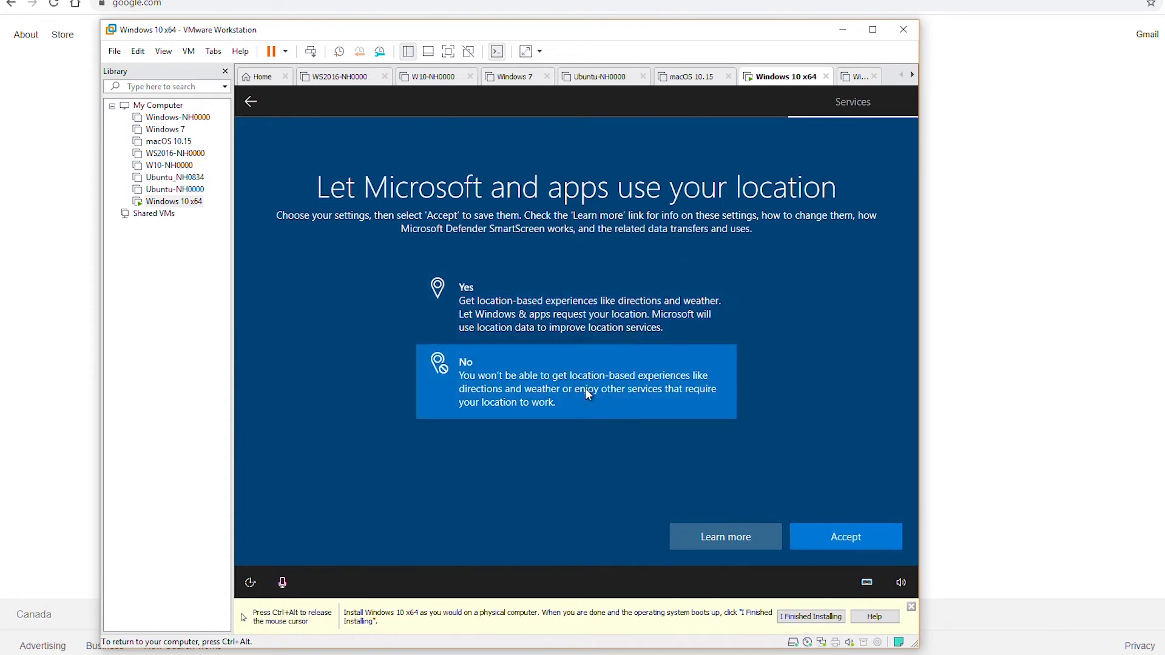
{"action": "left_click", "coordinate": [848, 540]}
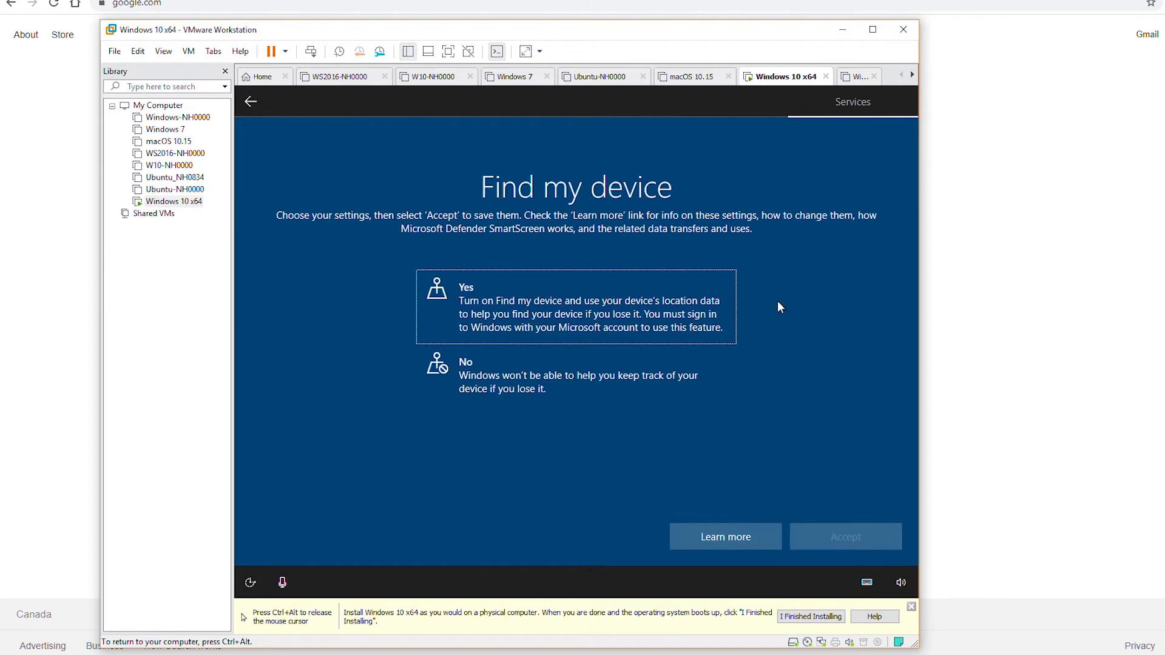
{"action": "left_click", "coordinate": [545, 385]}
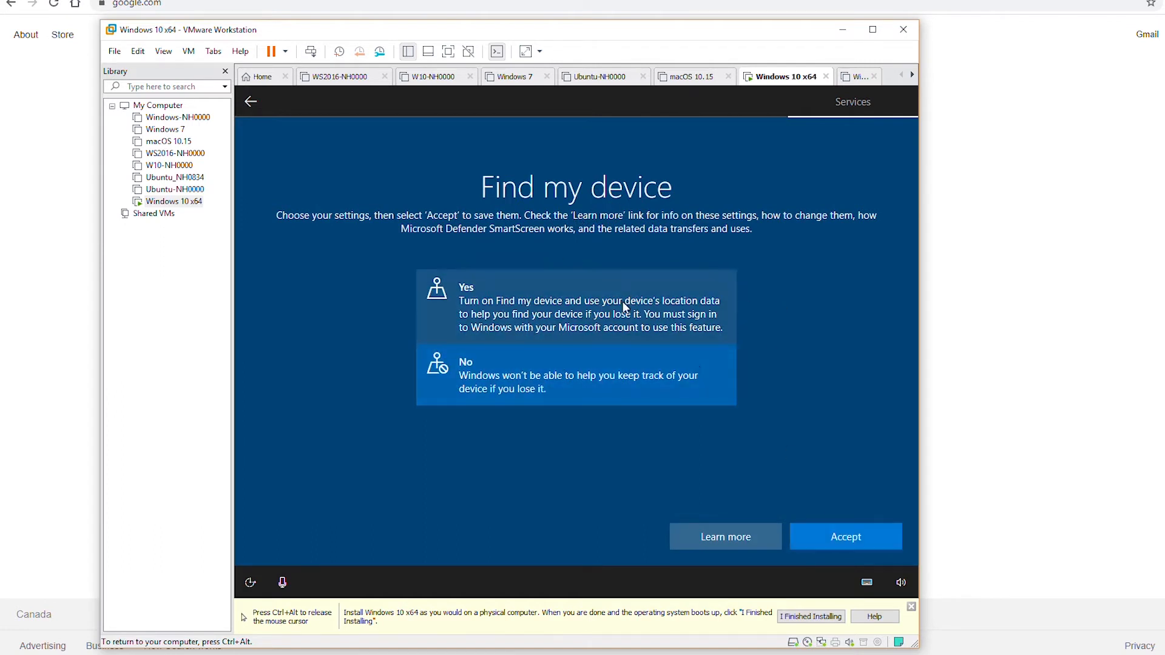
{"action": "left_click", "coordinate": [866, 541]}
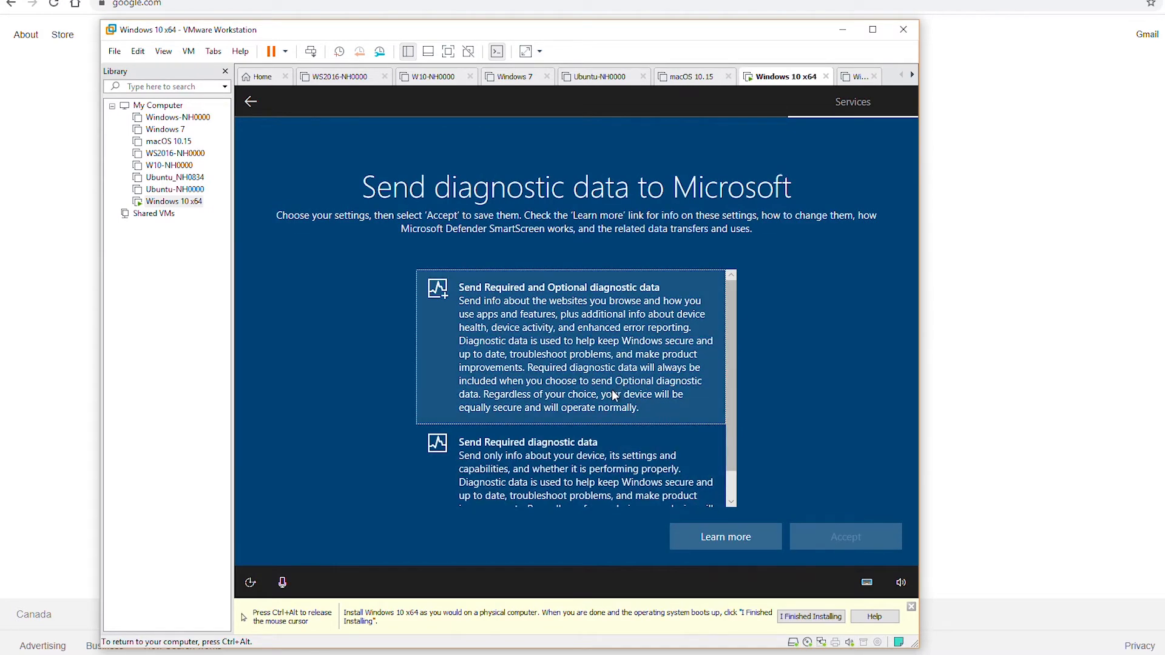
Step: Send only required diagnostic data and decline inking and typing data
{"action": "left_click", "coordinate": [583, 463]}
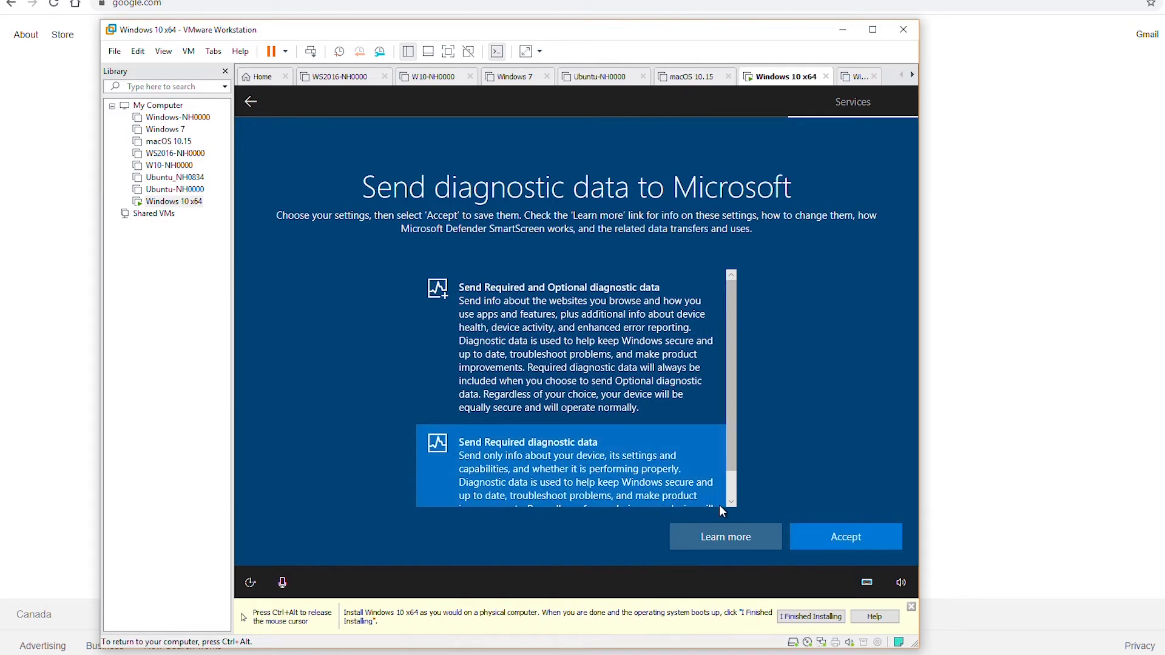
{"action": "left_click", "coordinate": [850, 537]}
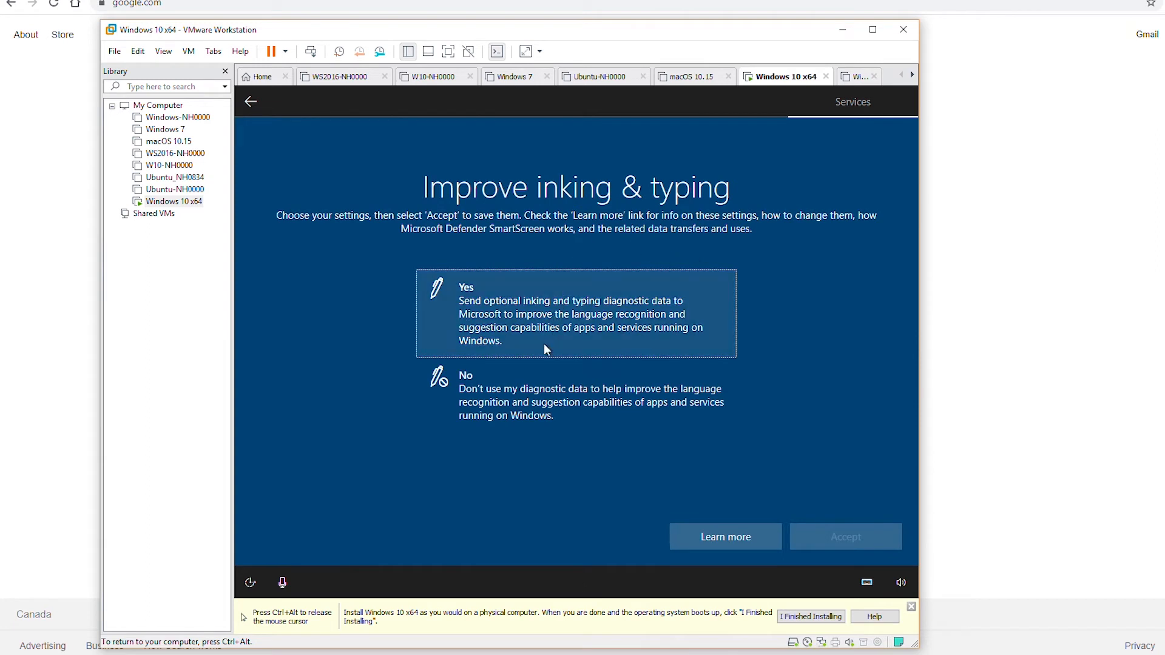
{"action": "left_click", "coordinate": [561, 413]}
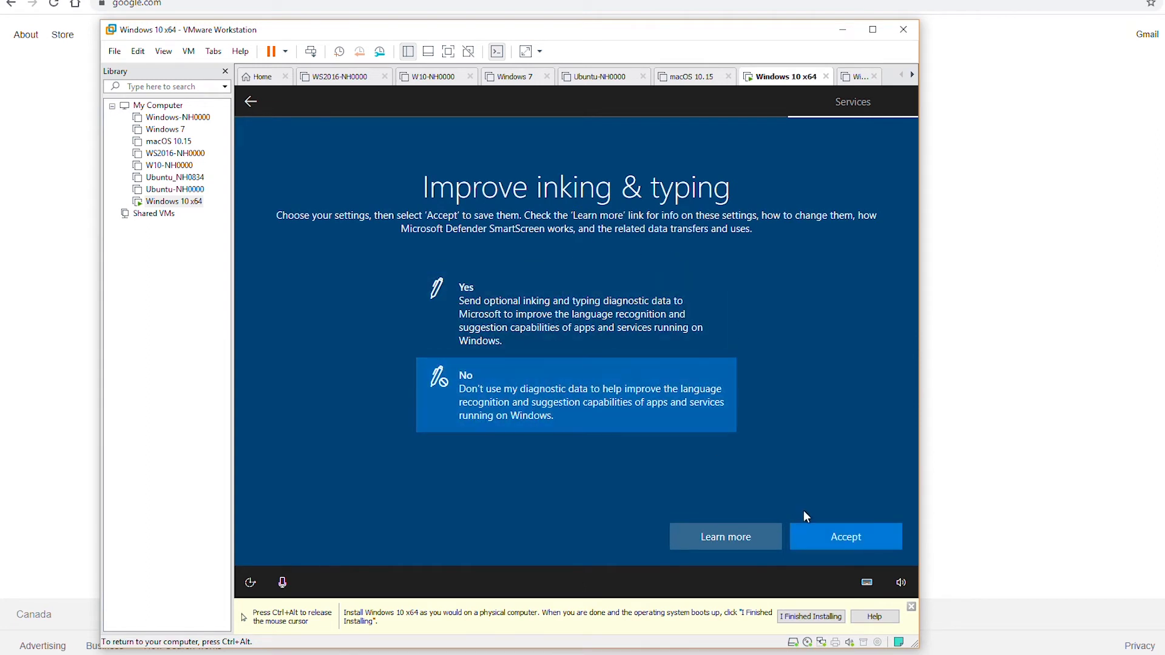
{"action": "left_click", "coordinate": [843, 540]}
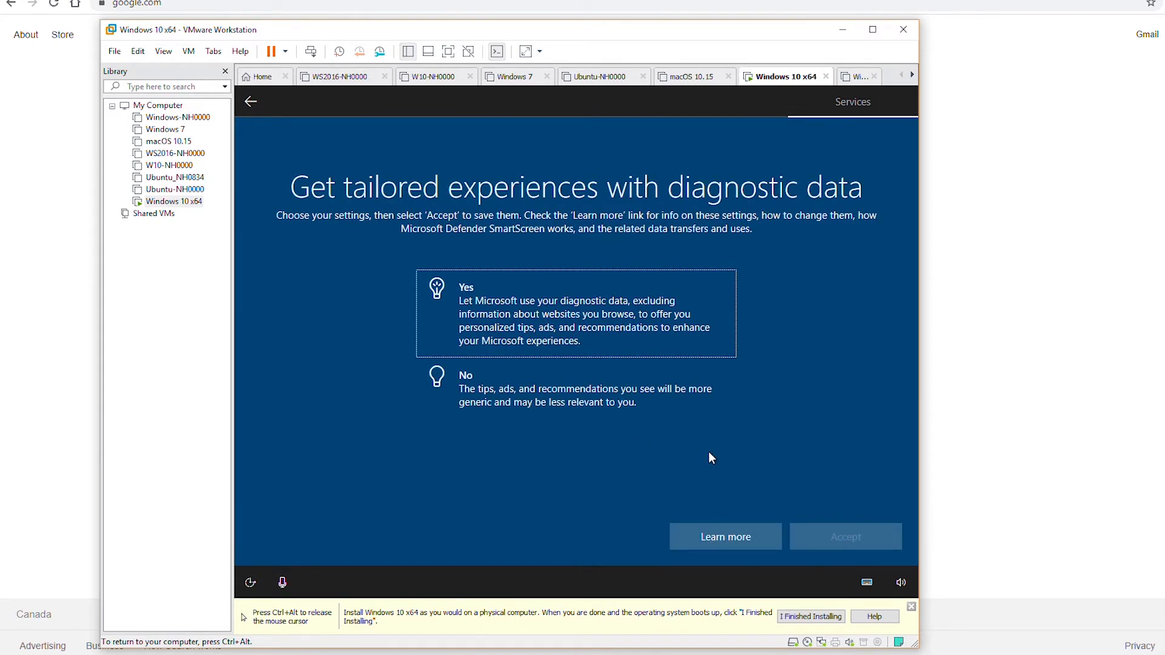
Step: Decline tailored experiences, advertising ID and activity history, and skip Cortana
{"action": "left_click", "coordinate": [559, 396]}
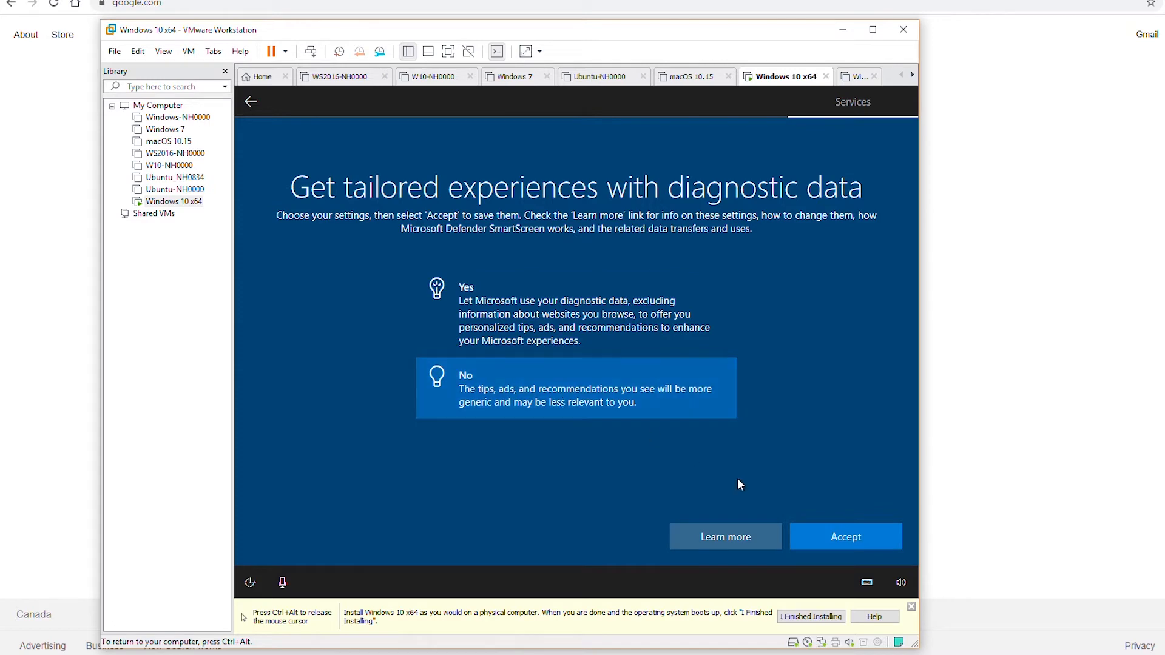
{"action": "left_click", "coordinate": [843, 540]}
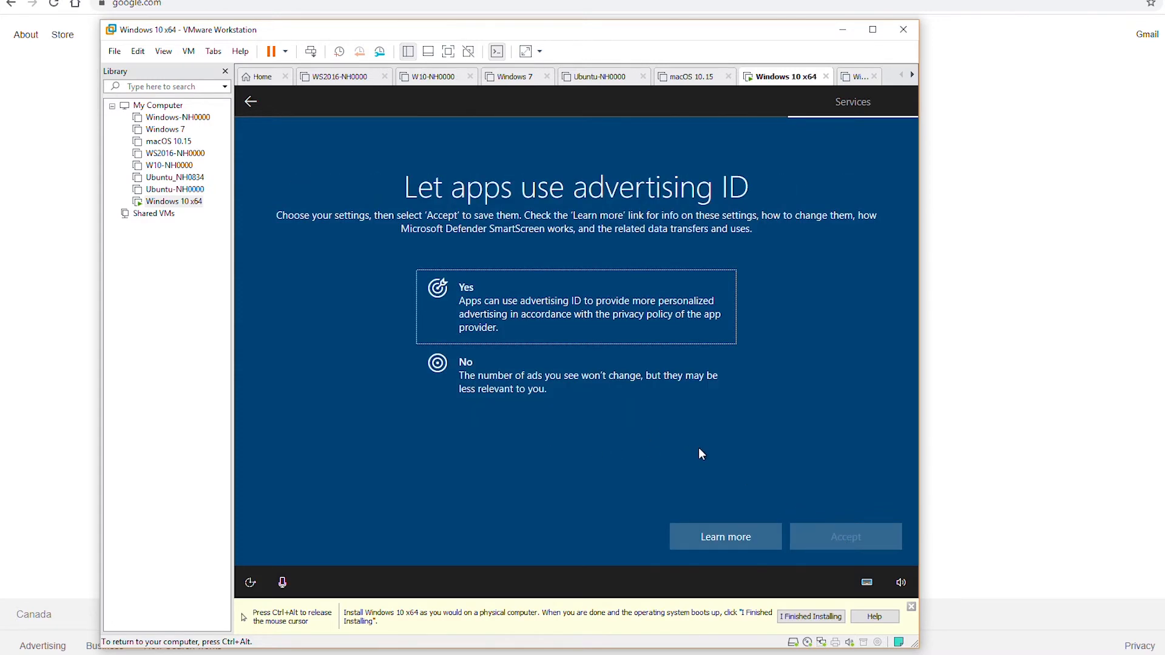
{"action": "left_click", "coordinate": [552, 372]}
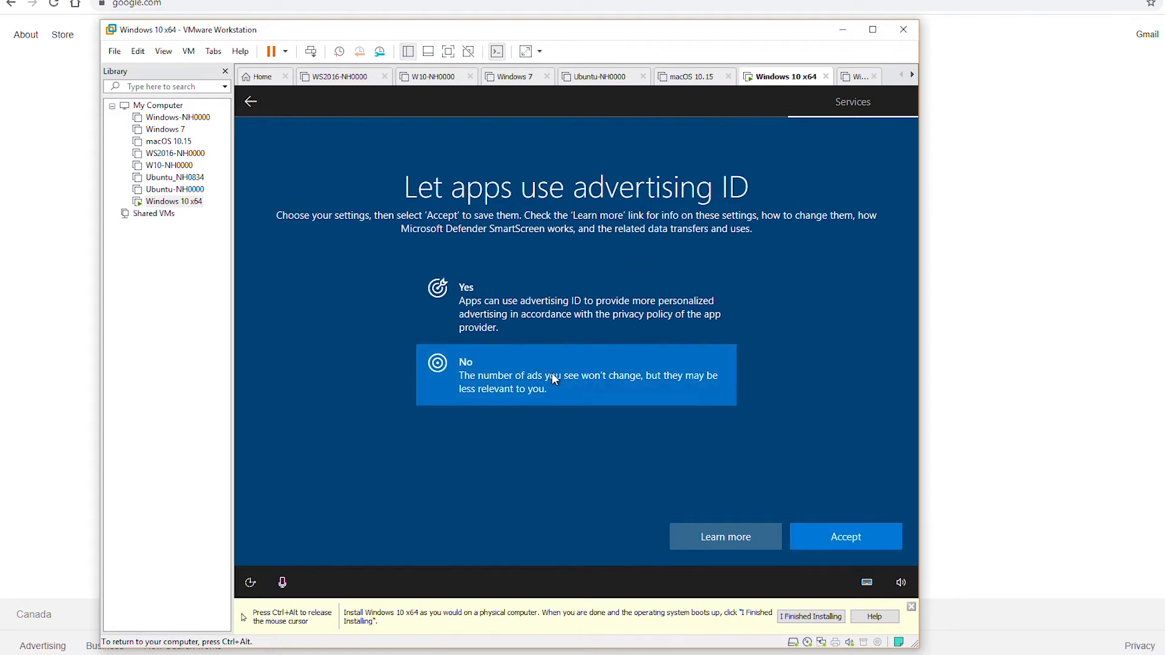
{"action": "left_click", "coordinate": [853, 537]}
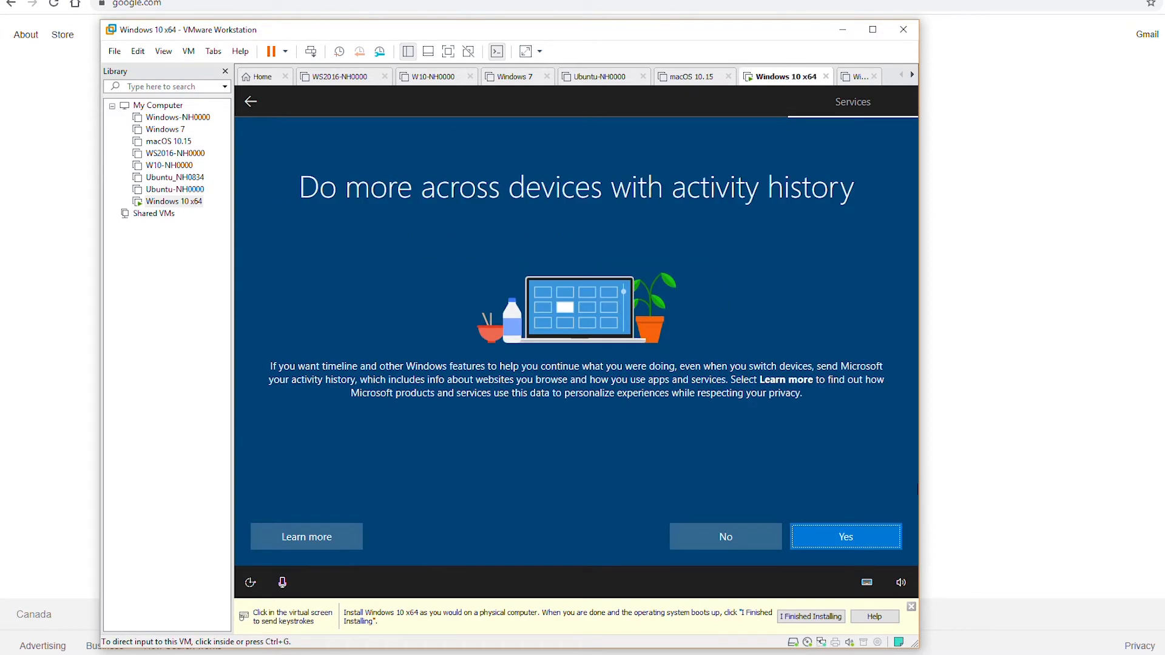
{"action": "left_click", "coordinate": [789, 512]}
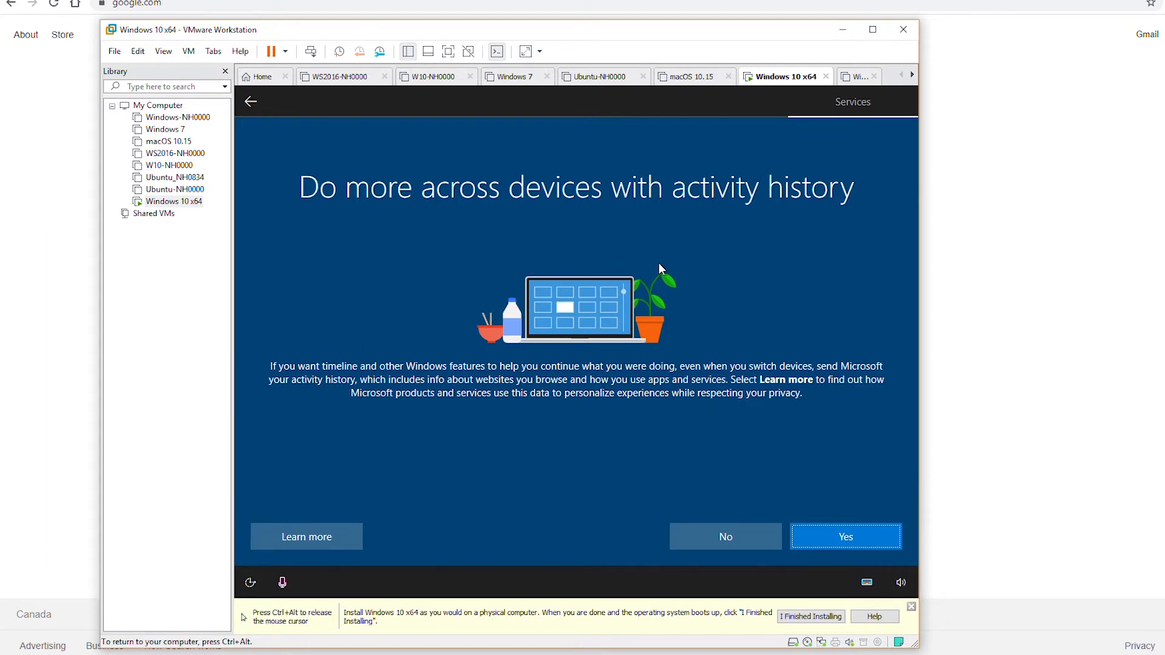
{"action": "left_click", "coordinate": [738, 534]}
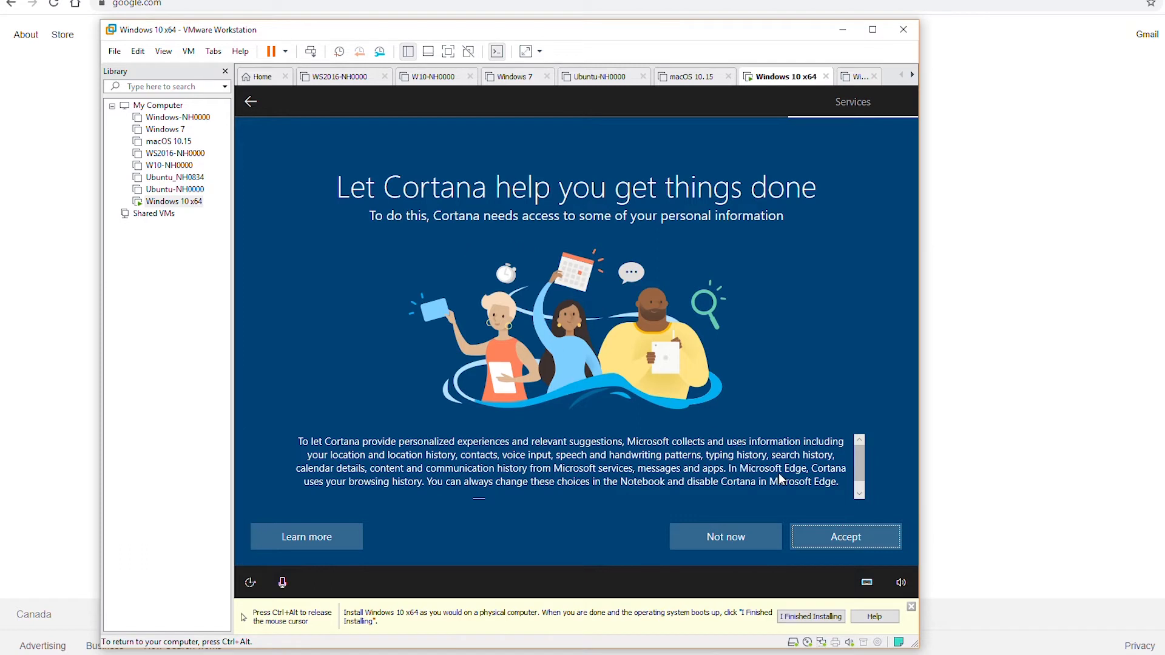
{"action": "left_click", "coordinate": [735, 539]}
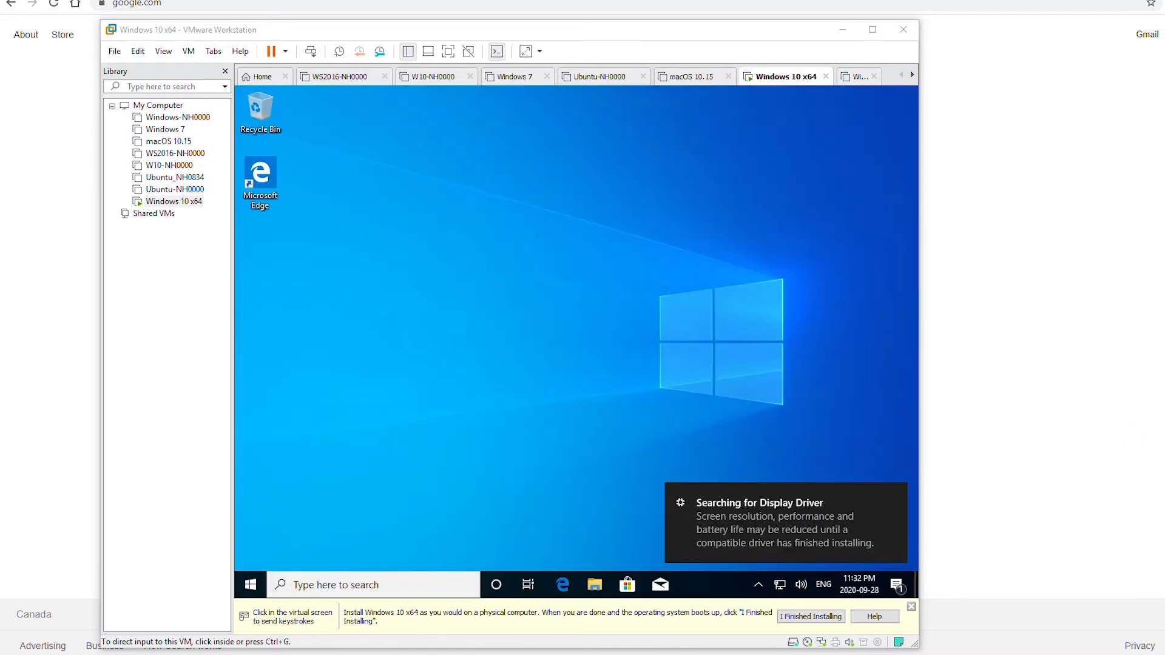
Step: Dismiss the Searching for Display Driver notification on the new guest desktop
{"action": "left_click", "coordinate": [879, 513]}
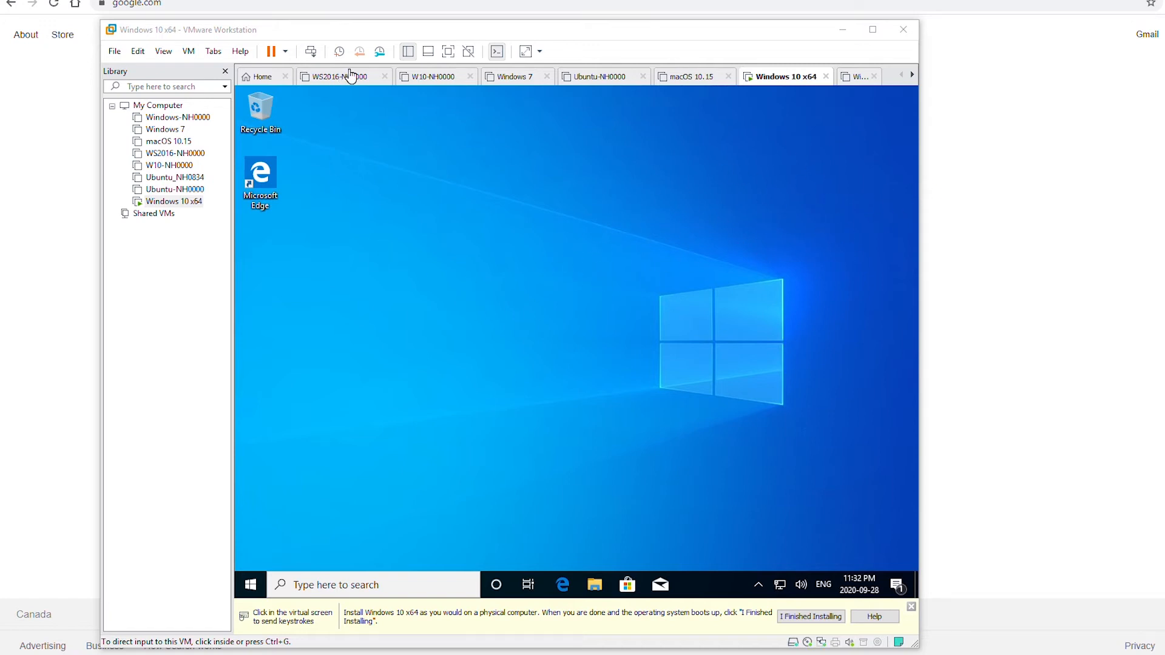
Step: Run VM > Install VMware Tools and respond to the DVD Drive (D:) notification
{"action": "left_click", "coordinate": [188, 51]}
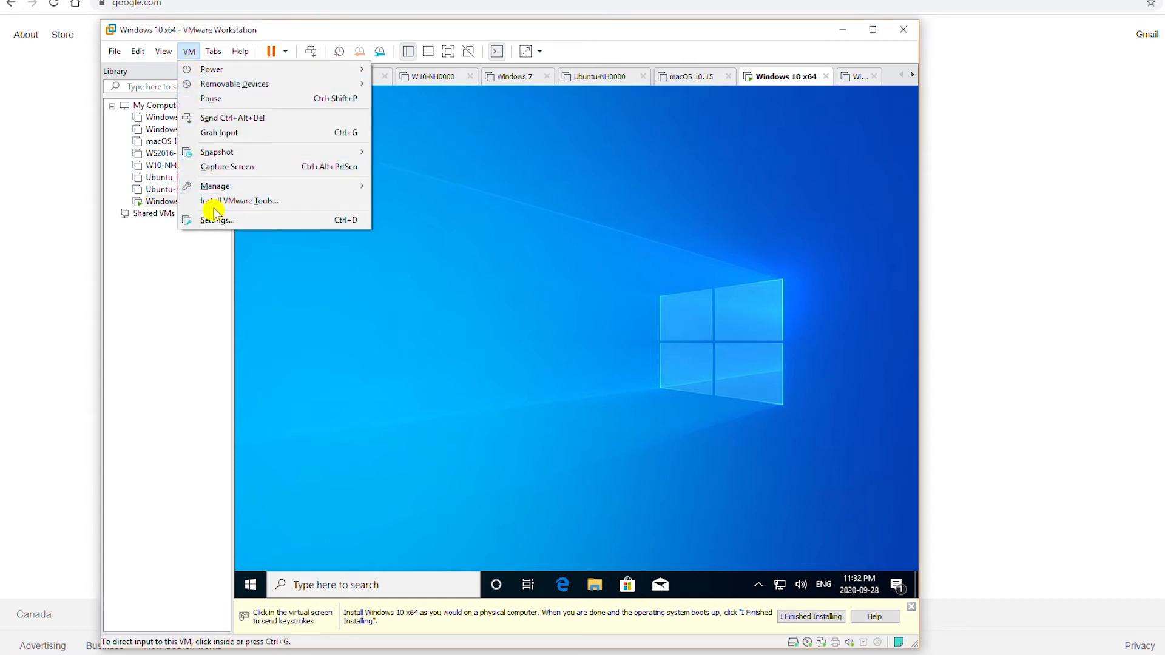
{"action": "left_click", "coordinate": [308, 206]}
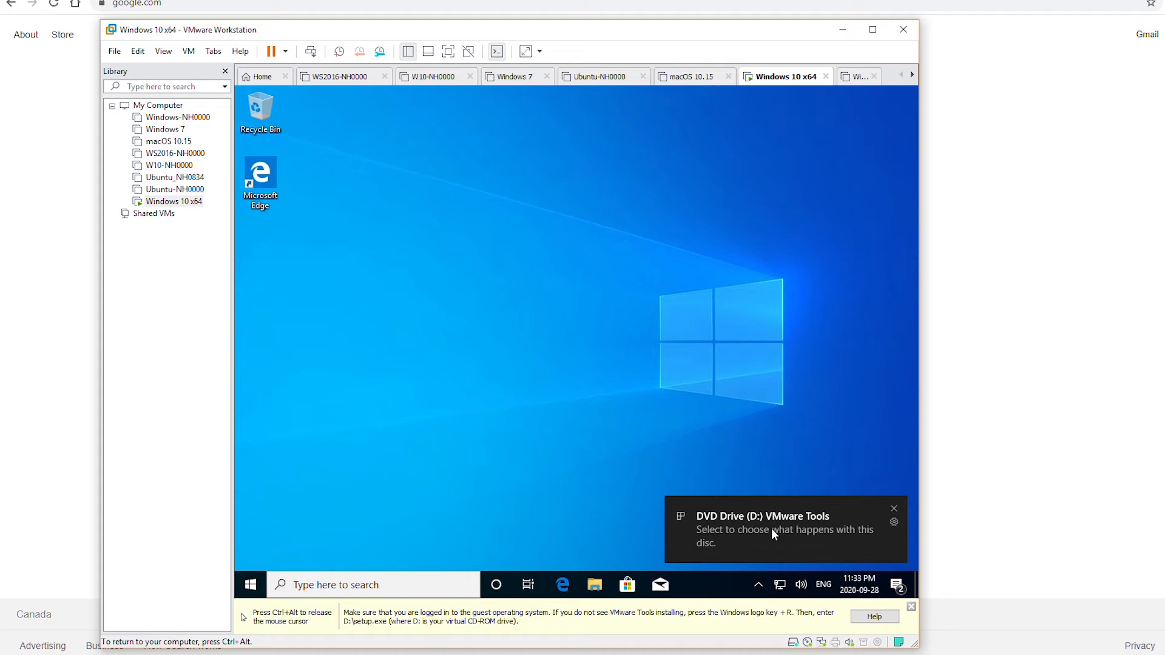
{"action": "left_click", "coordinate": [722, 540]}
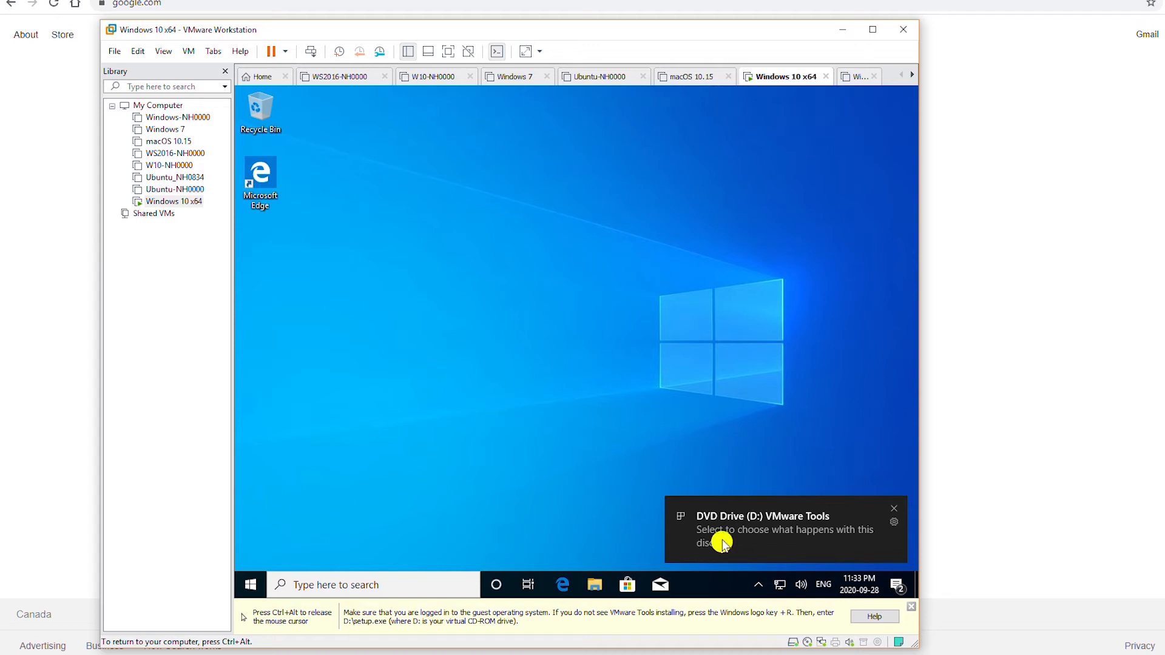
Step: Run setup64 from the DVD Drive (D:) VMware Tools disc via File Explorer
{"action": "left_click", "coordinate": [600, 592]}
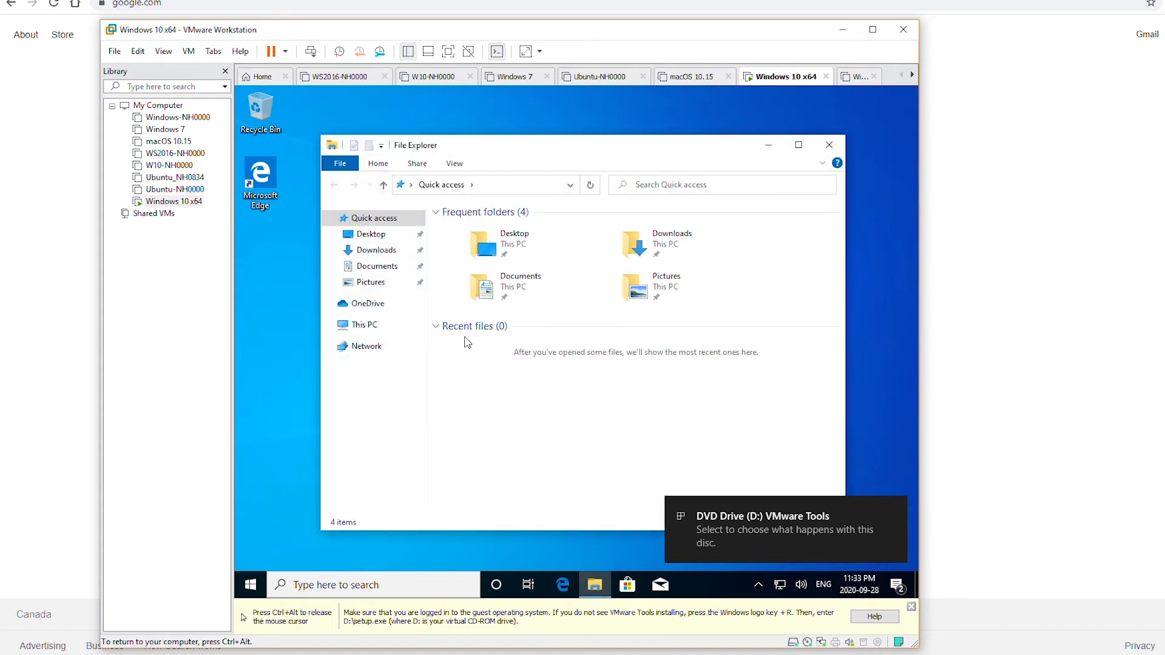
{"action": "left_click", "coordinate": [329, 326]}
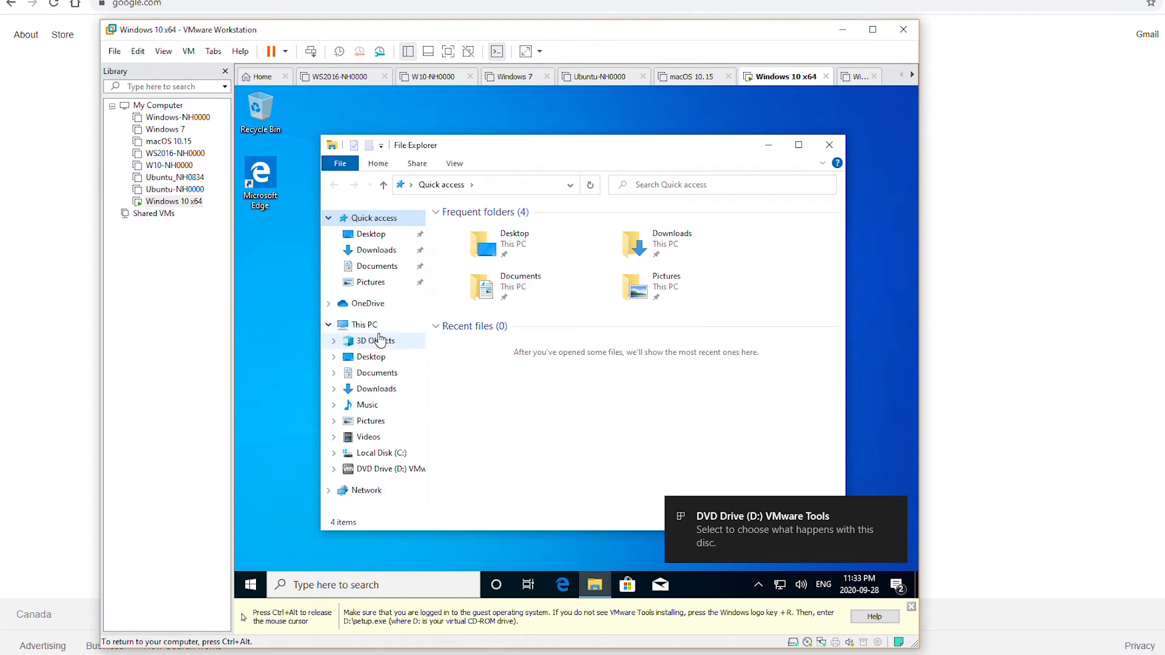
{"action": "left_click", "coordinate": [390, 471]}
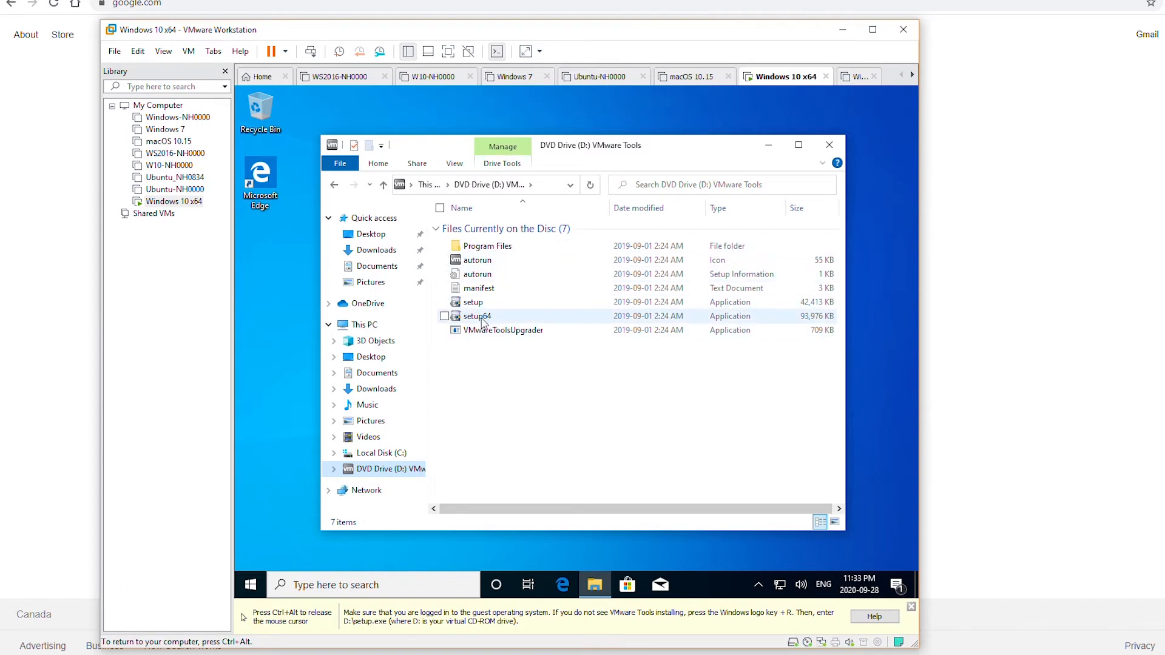
{"action": "double_click", "coordinate": [514, 317]}
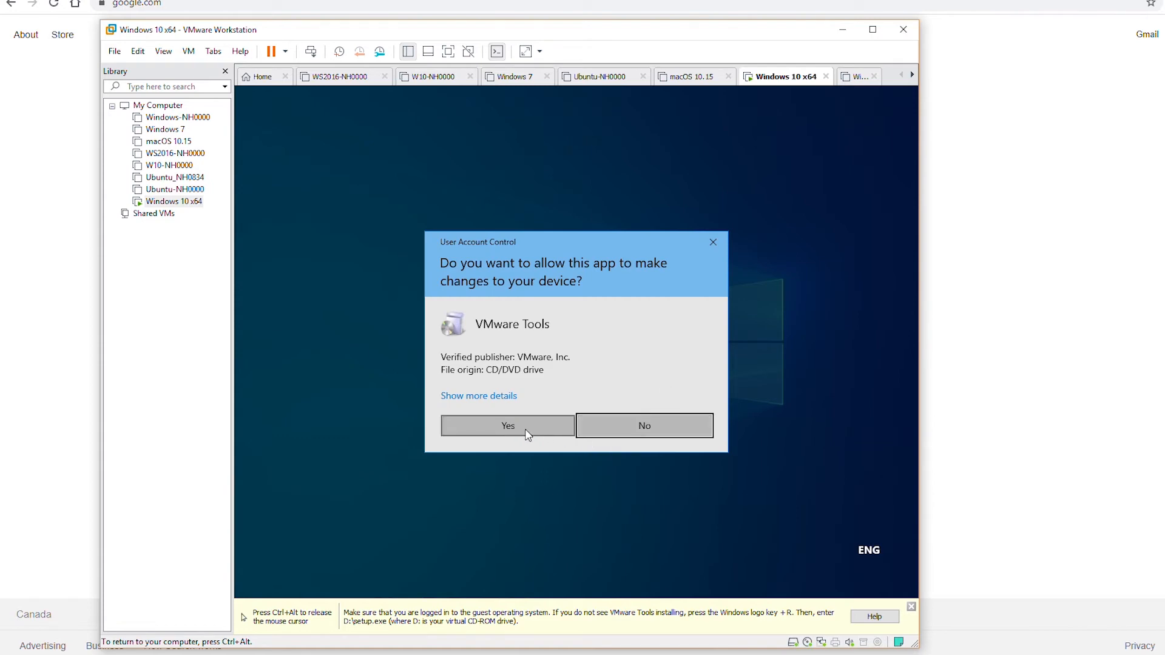
Step: Allow the UAC prompt and install VMware Tools with the Typical setup type
{"action": "left_click", "coordinate": [513, 418]}
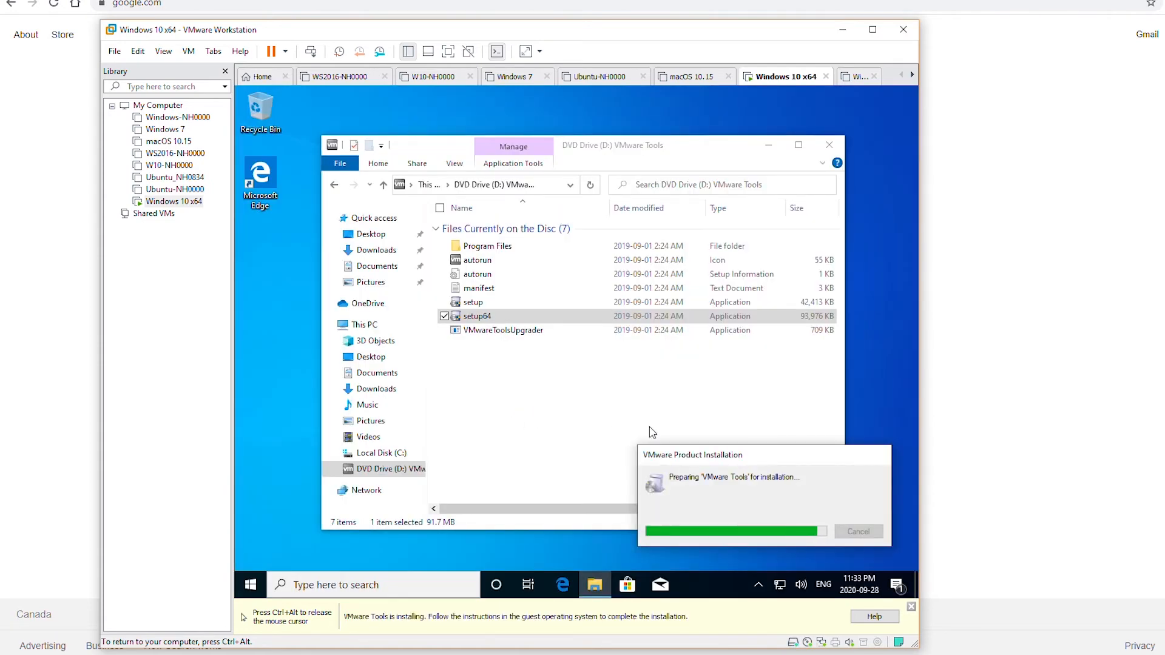
{"action": "key", "text": "ctrl+alt"}
{"action": "left_click", "coordinate": [1040, 405]}
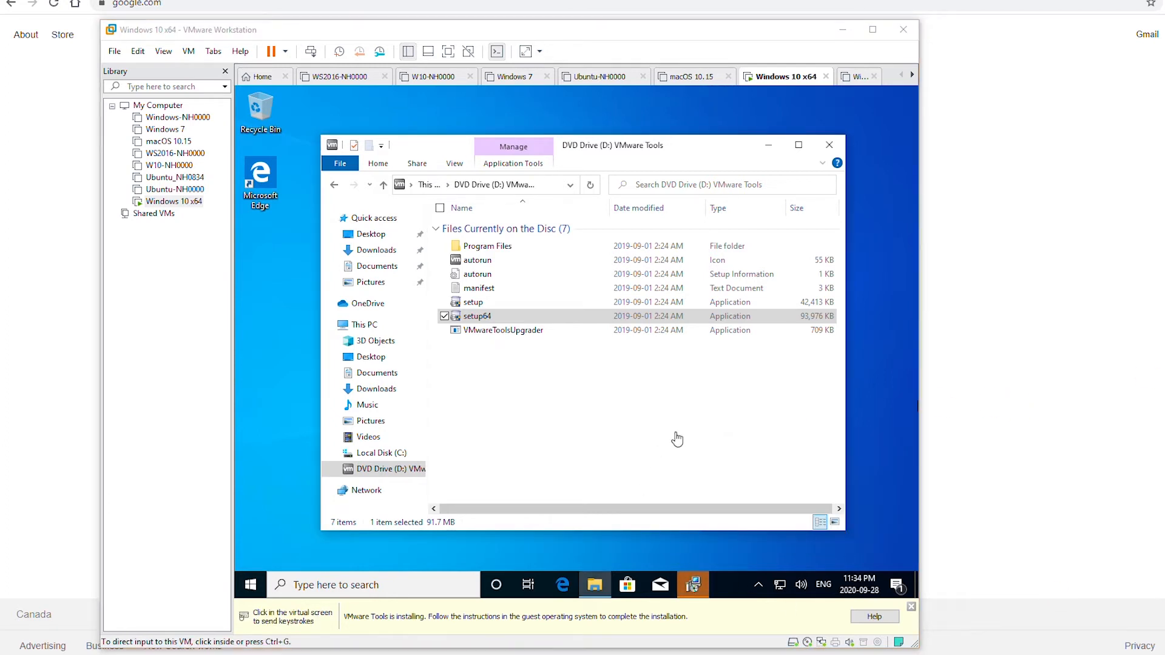
{"action": "left_click", "coordinate": [692, 583]}
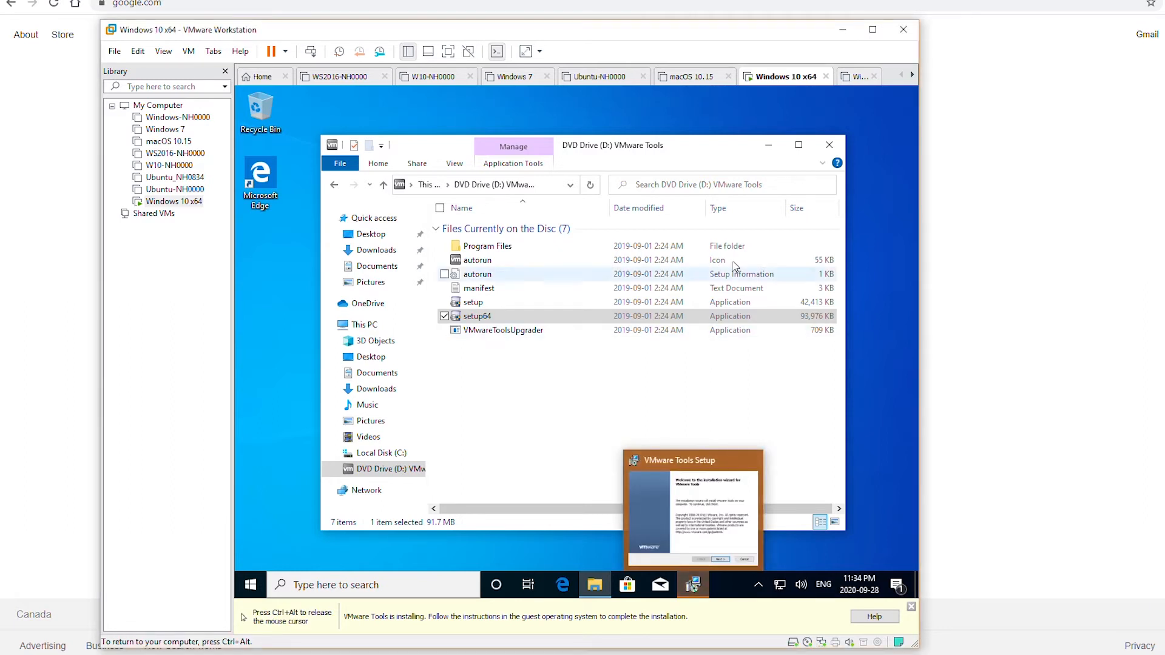
{"action": "left_click", "coordinate": [691, 582]}
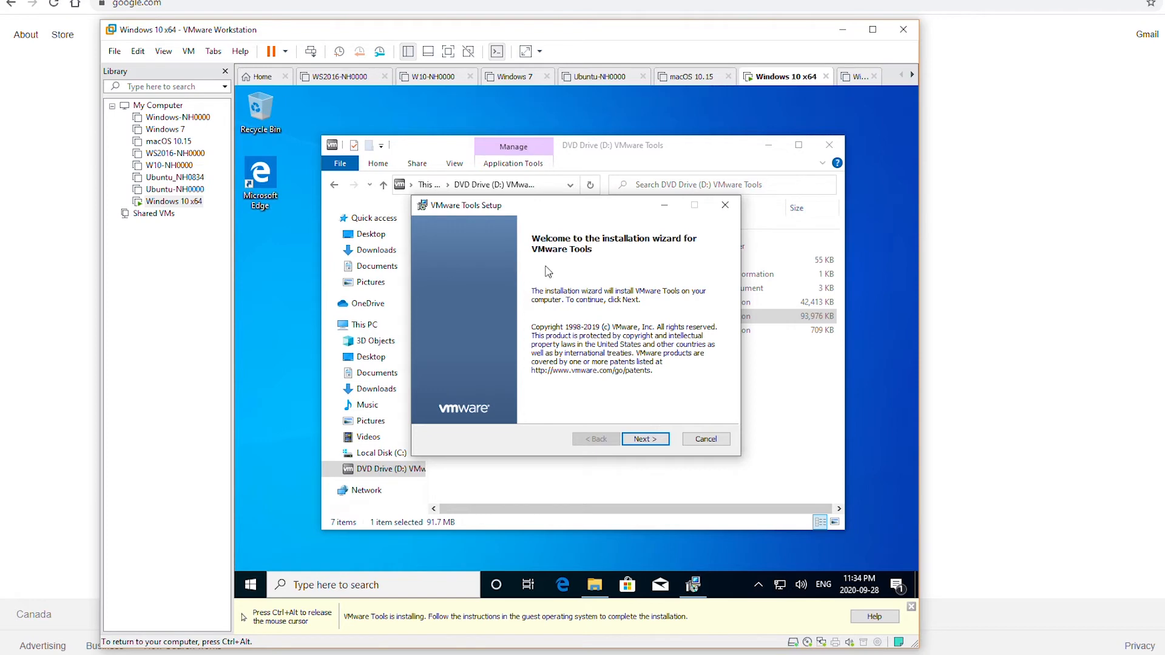
{"action": "left_click", "coordinate": [644, 439]}
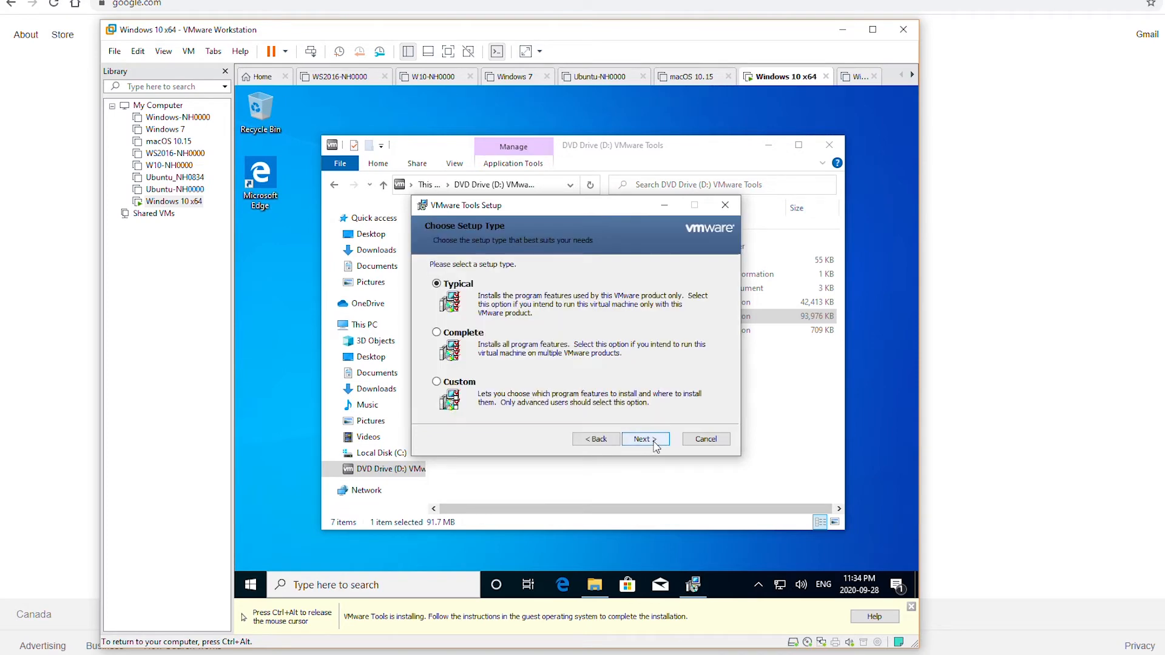
{"action": "left_click", "coordinate": [655, 440]}
{"action": "left_click", "coordinate": [654, 445]}
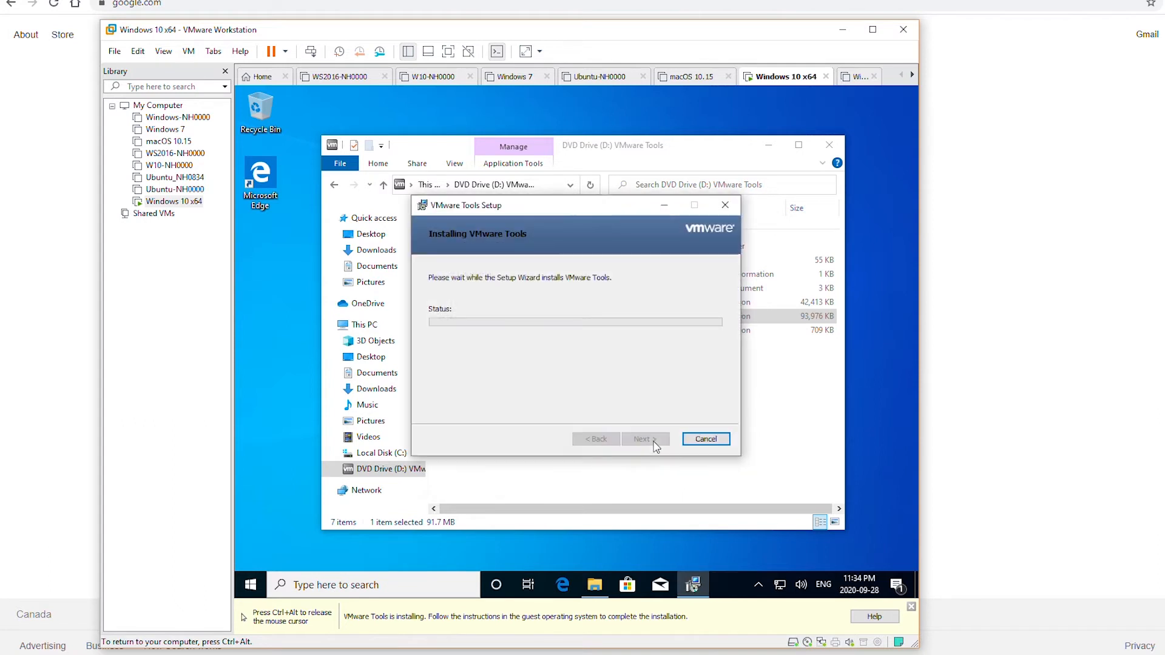
{"action": "key", "text": "ctrl+alt"}
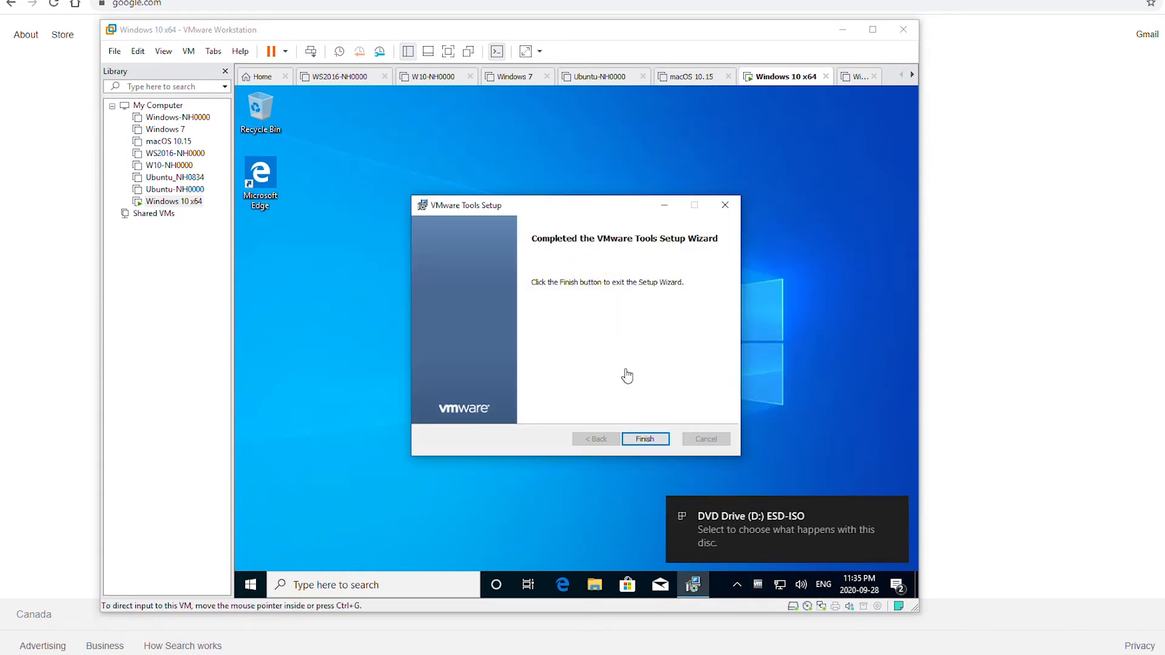
Step: Finish the VMware Tools wizard and confirm restarting the guest now
{"action": "left_click", "coordinate": [651, 445]}
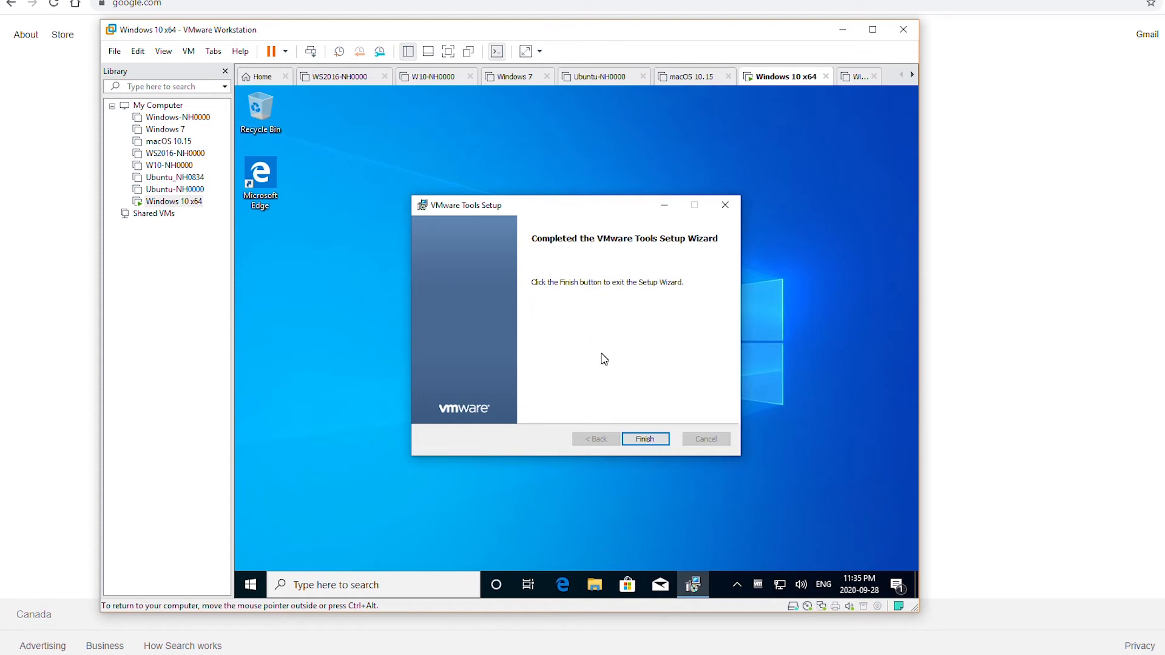
{"action": "left_click", "coordinate": [650, 442]}
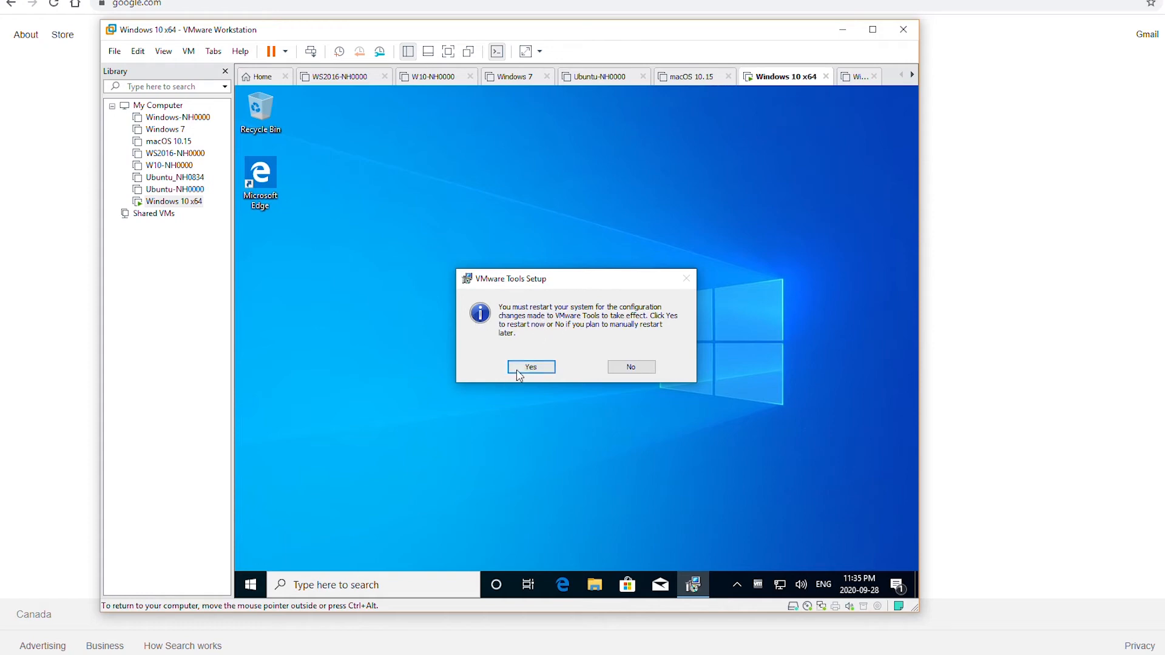
{"action": "left_click", "coordinate": [531, 367]}
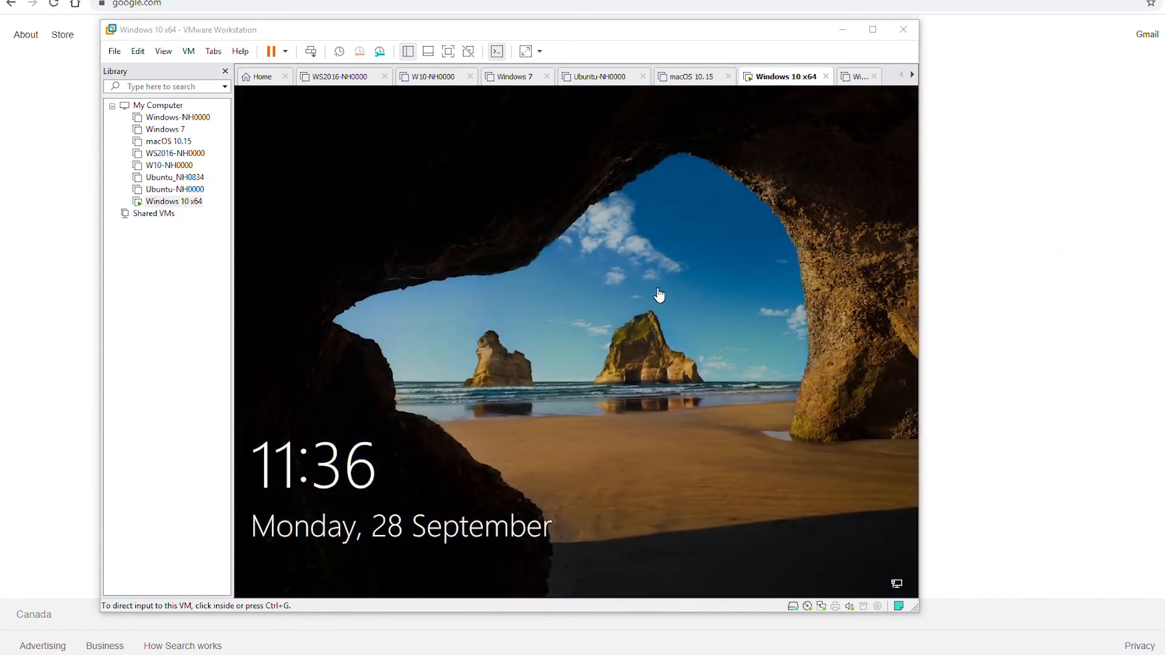
Step: Maximize the VMware window and sign in to the local account with its password
{"action": "left_click", "coordinate": [575, 221]}
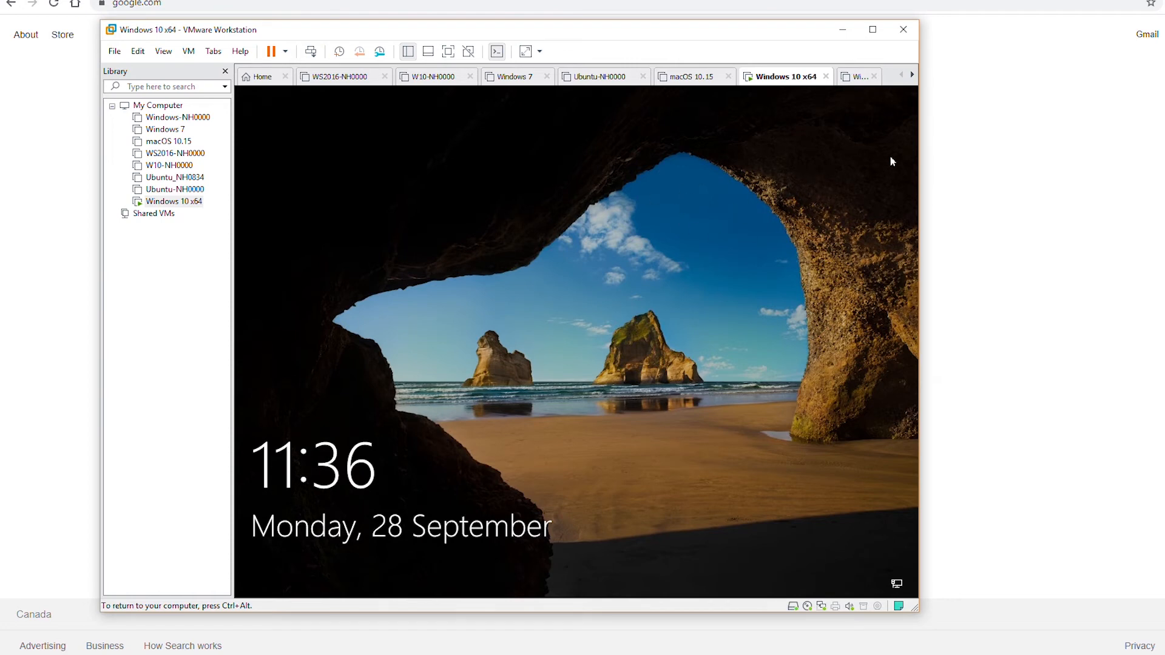
{"action": "left_click", "coordinate": [873, 29]}
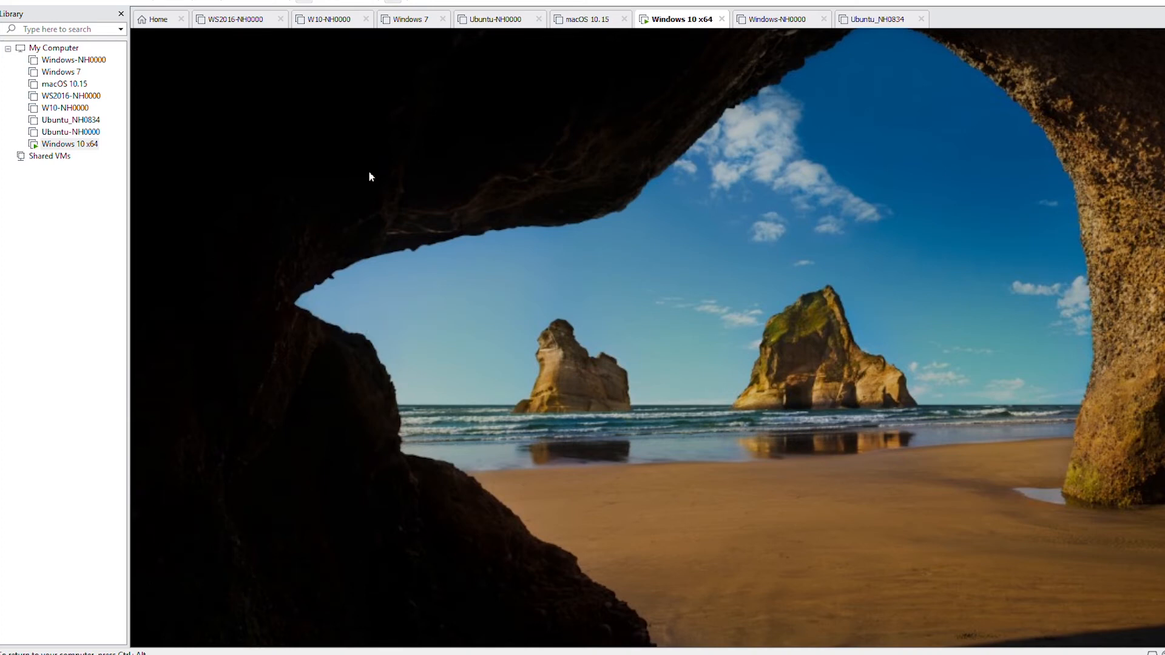
{"action": "left_click", "coordinate": [282, 108]}
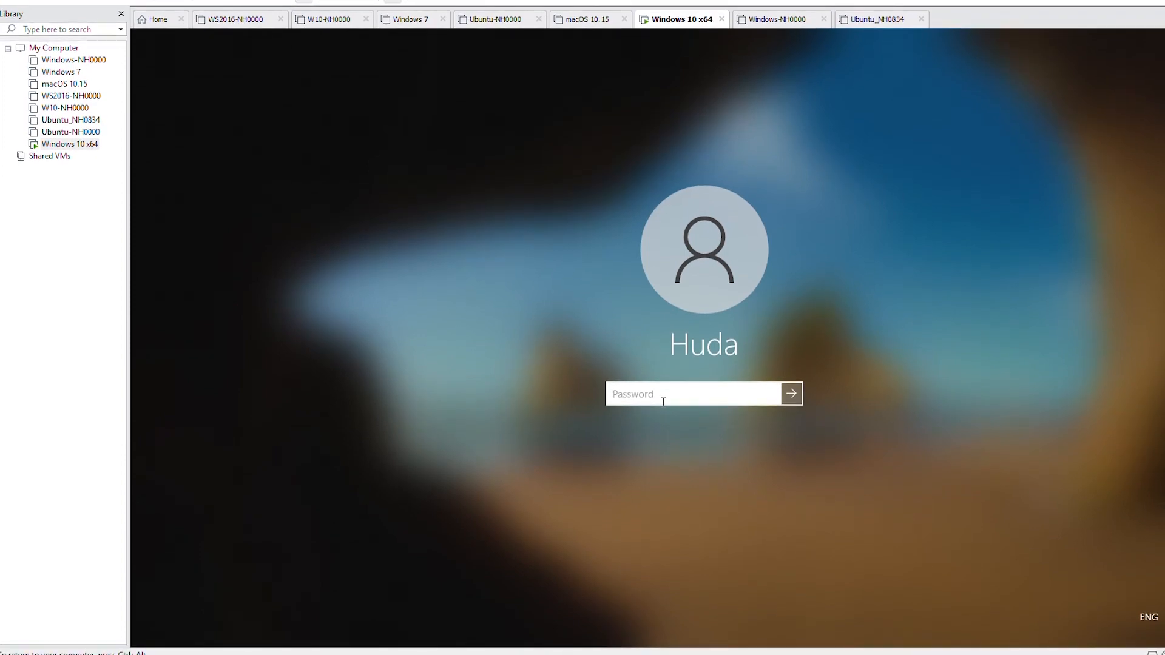
{"action": "type", "text": "••••"}
{"action": "key", "text": "Return"}
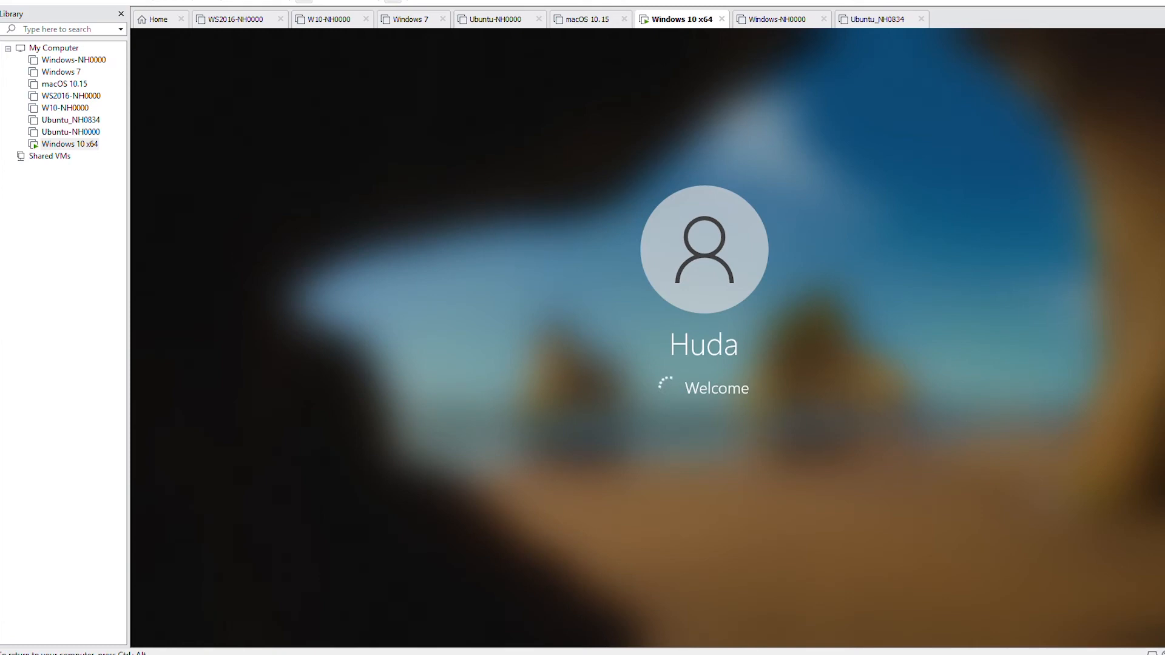
{"action": "key", "text": "ctrl+alt"}
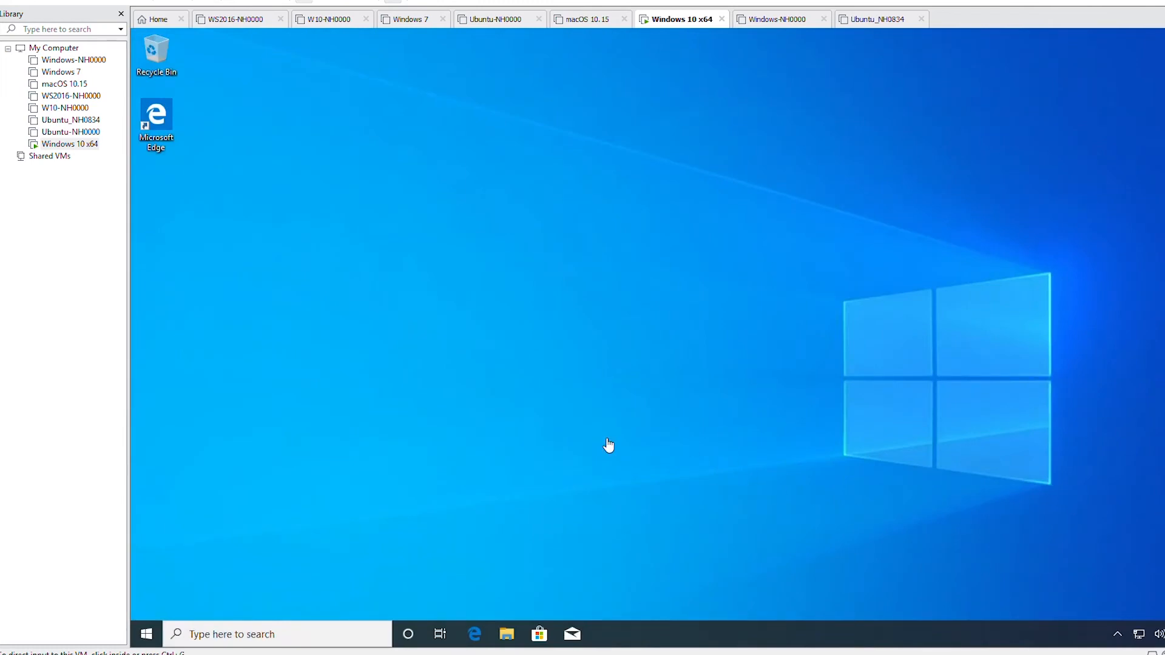
Step: Launch Internet Explorer in the Windows 10 guest by searching 'inter' from Start
{"action": "left_click", "coordinate": [399, 402]}
{"action": "left_click", "coordinate": [148, 633]}
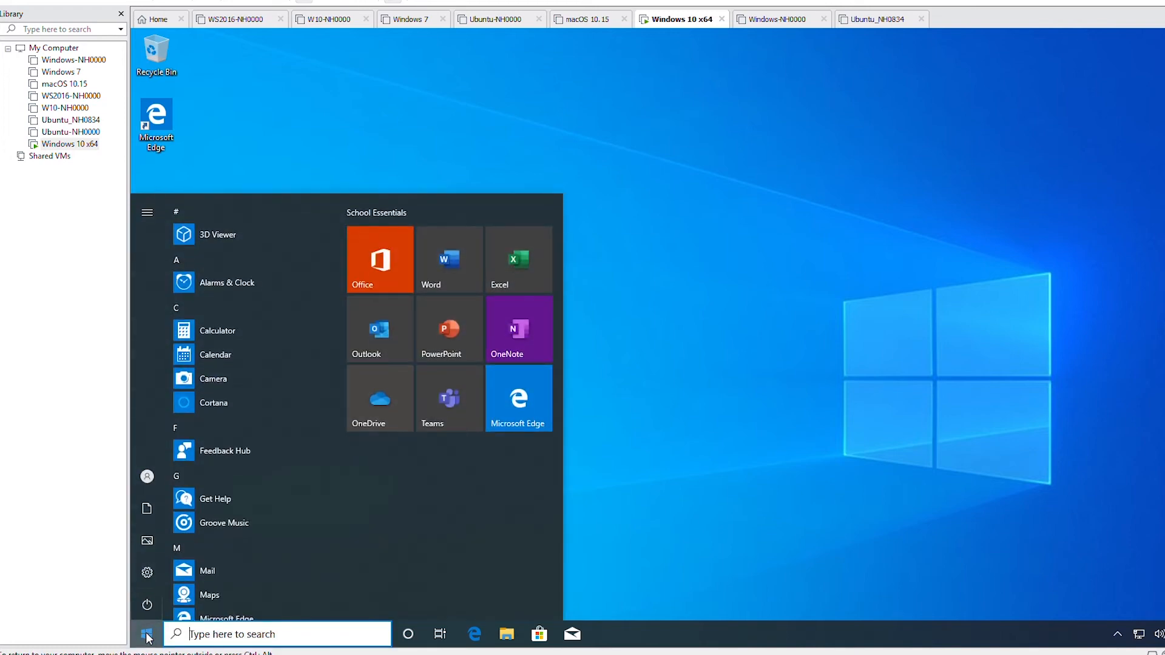
{"action": "type", "text": "inter"}
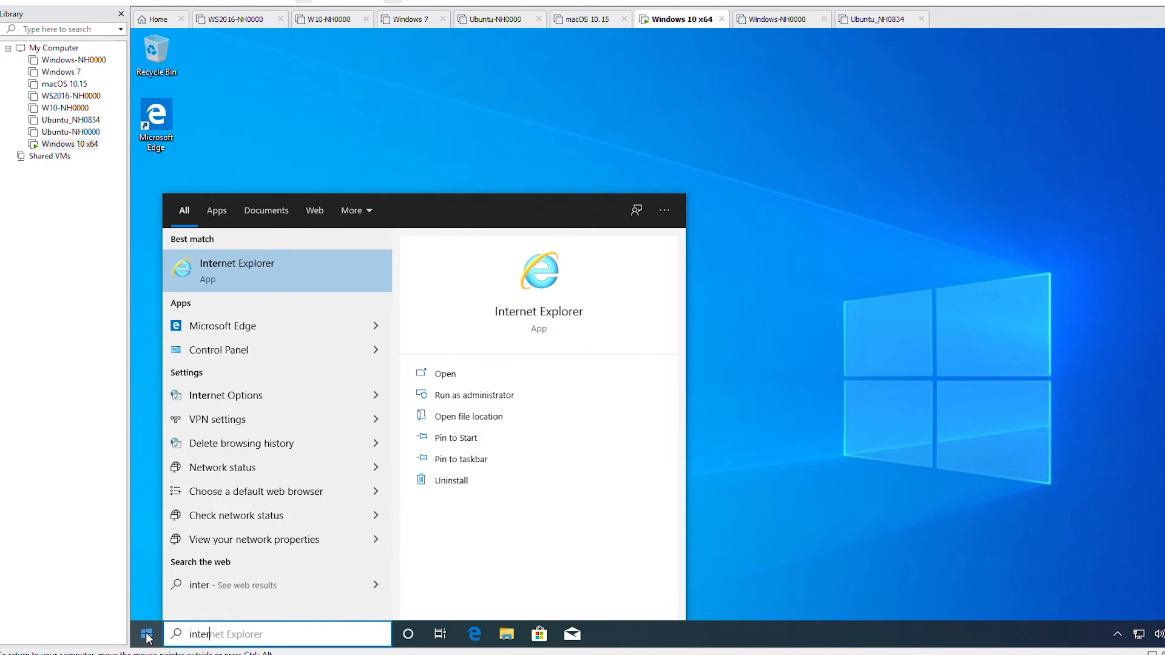
{"action": "left_click", "coordinate": [302, 266]}
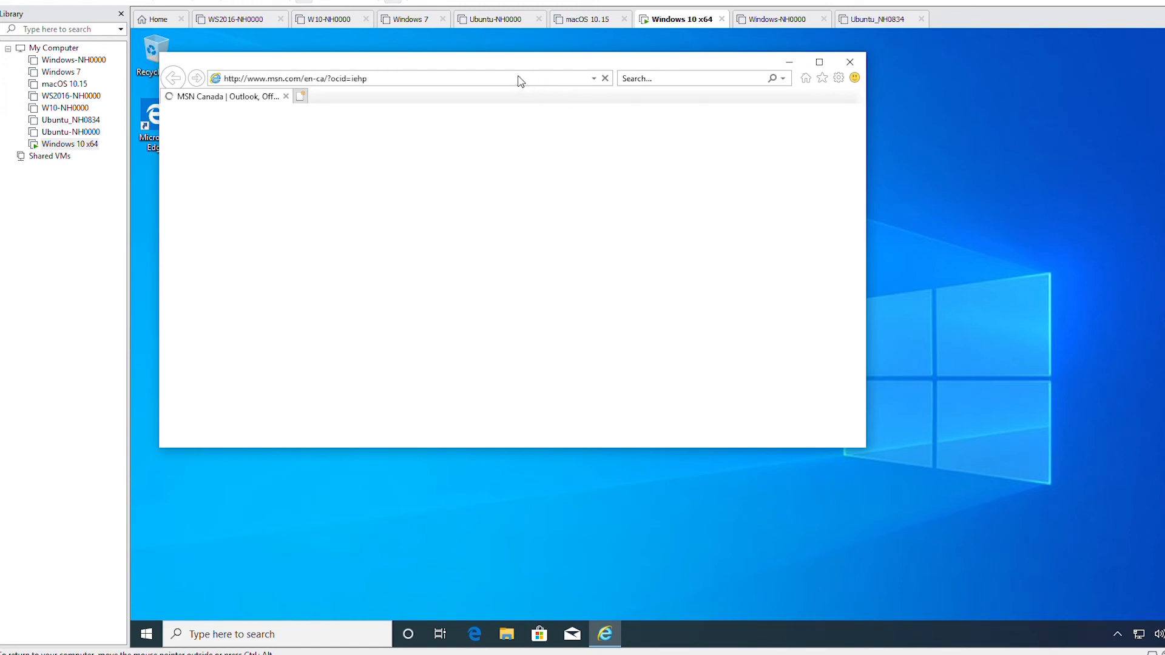
Step: Load google.com in Internet Explorer and decline the Chrome suggestion with 'No thanks'
{"action": "left_click", "coordinate": [519, 76]}
{"action": "type", "text": "g"}
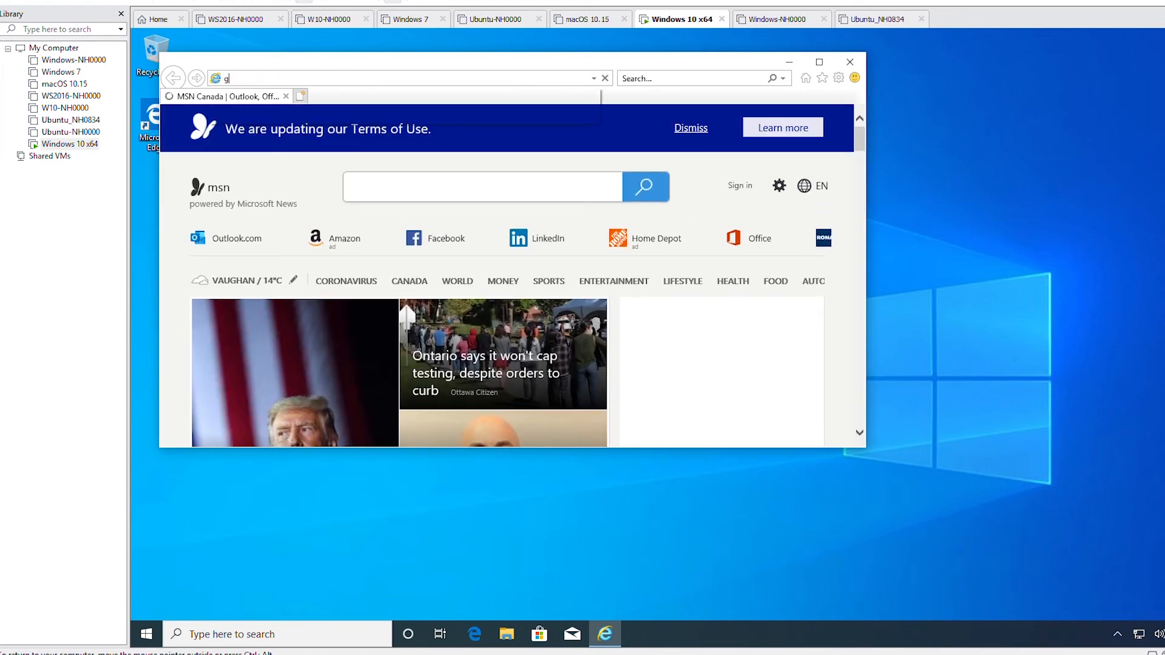
{"action": "type", "text": "oogle.com"}
{"action": "key", "text": "Return"}
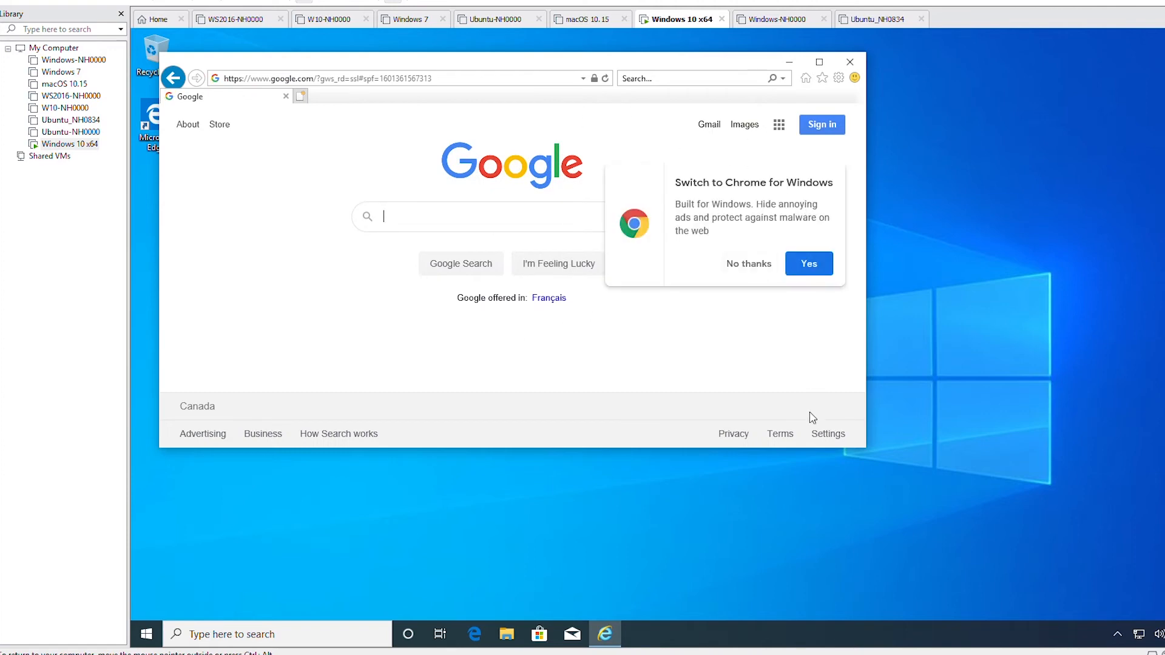
{"action": "left_click", "coordinate": [757, 273]}
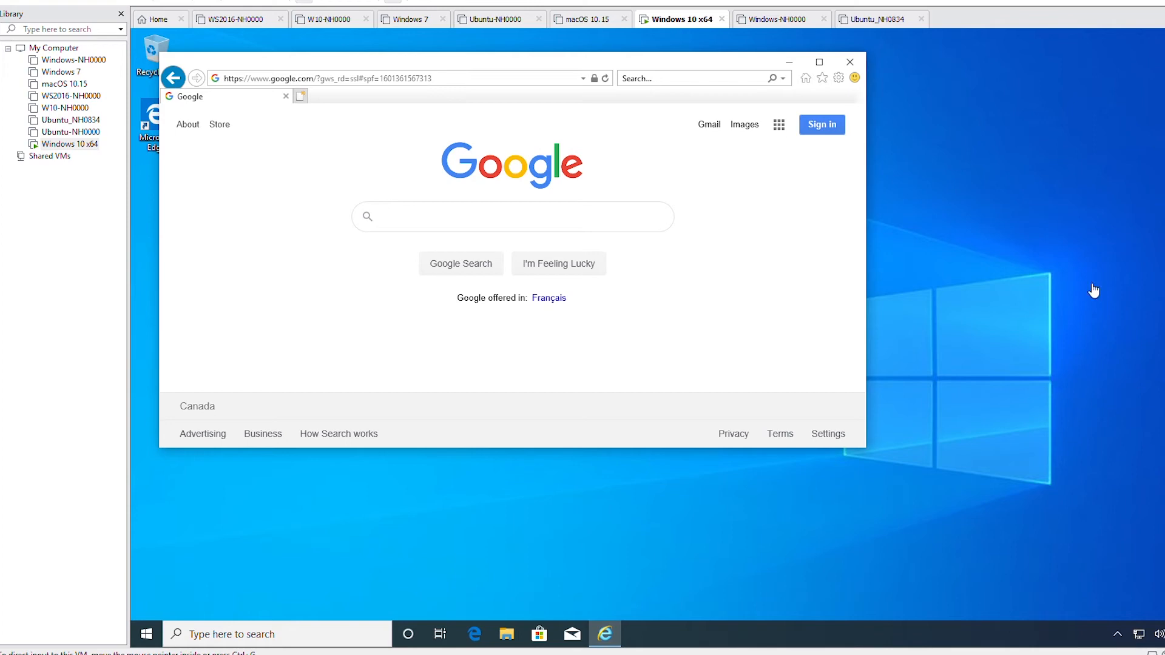
{"action": "right_click", "coordinate": [74, 147]}
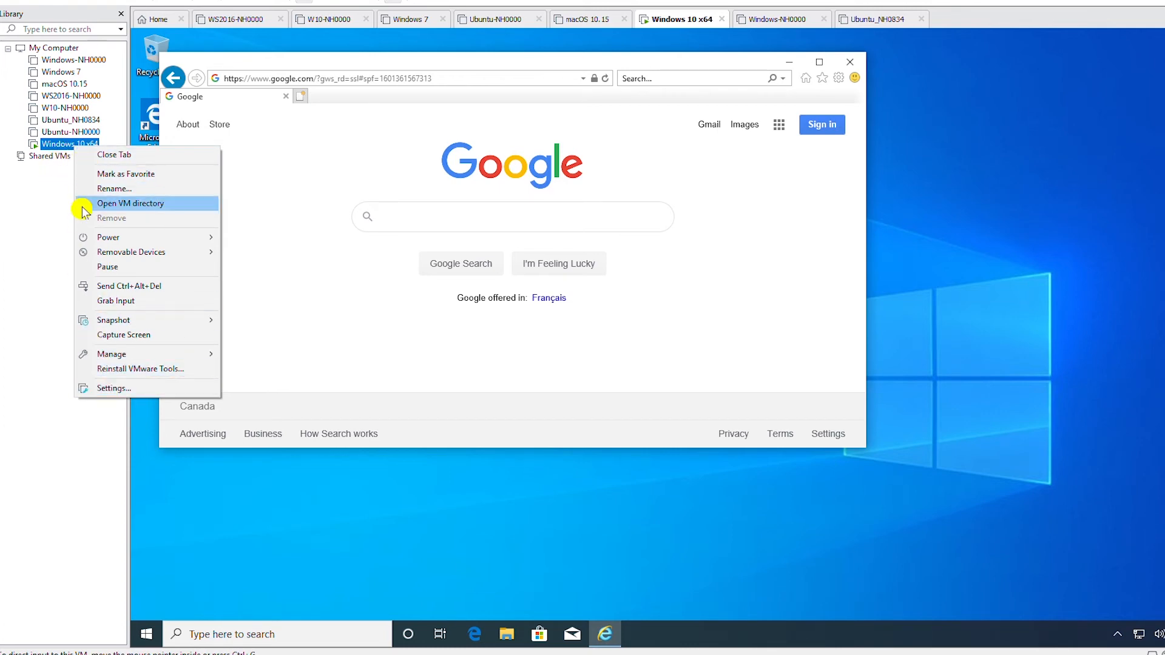
{"action": "left_click", "coordinate": [122, 389]}
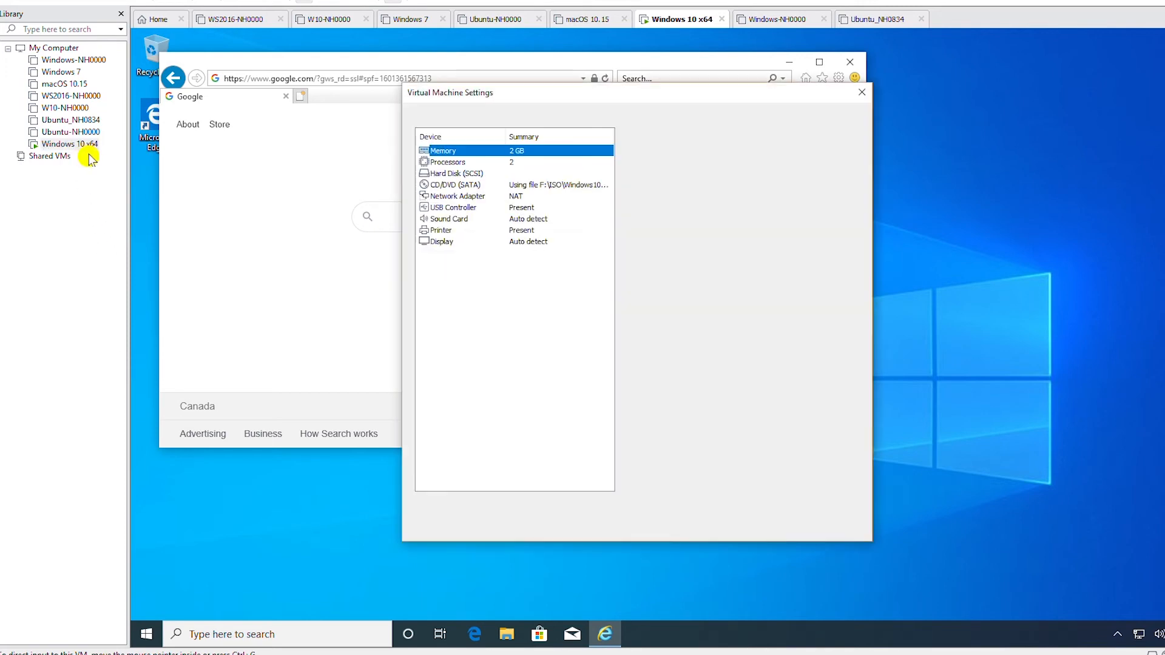
{"action": "left_click", "coordinate": [457, 197]}
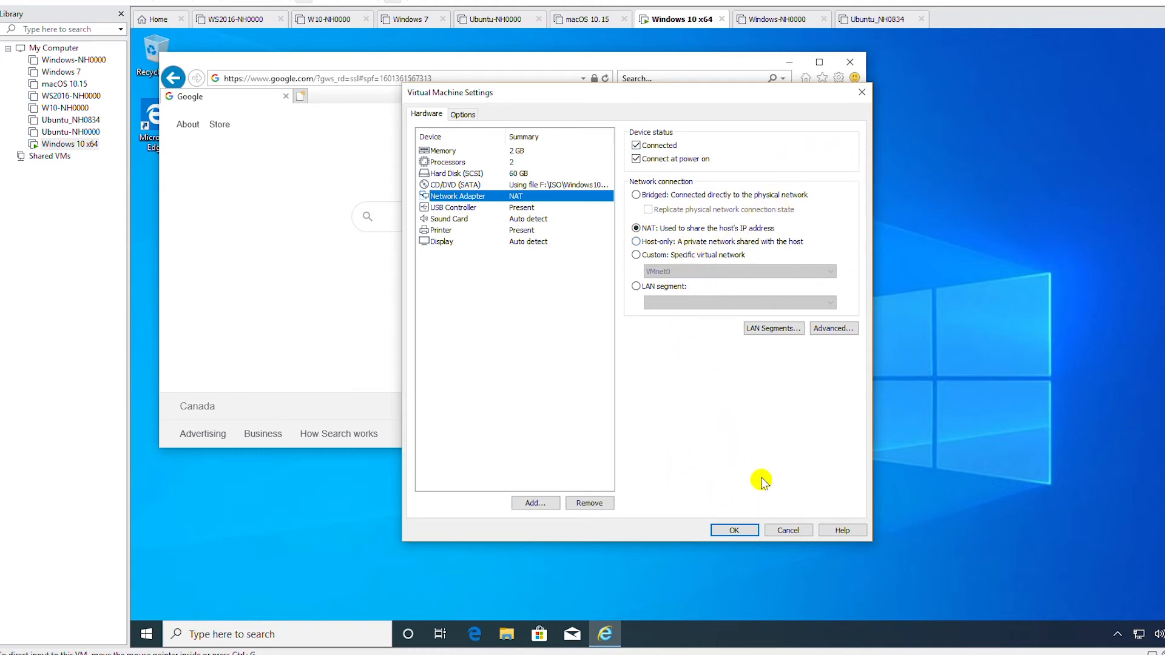
{"action": "left_click", "coordinate": [788, 531]}
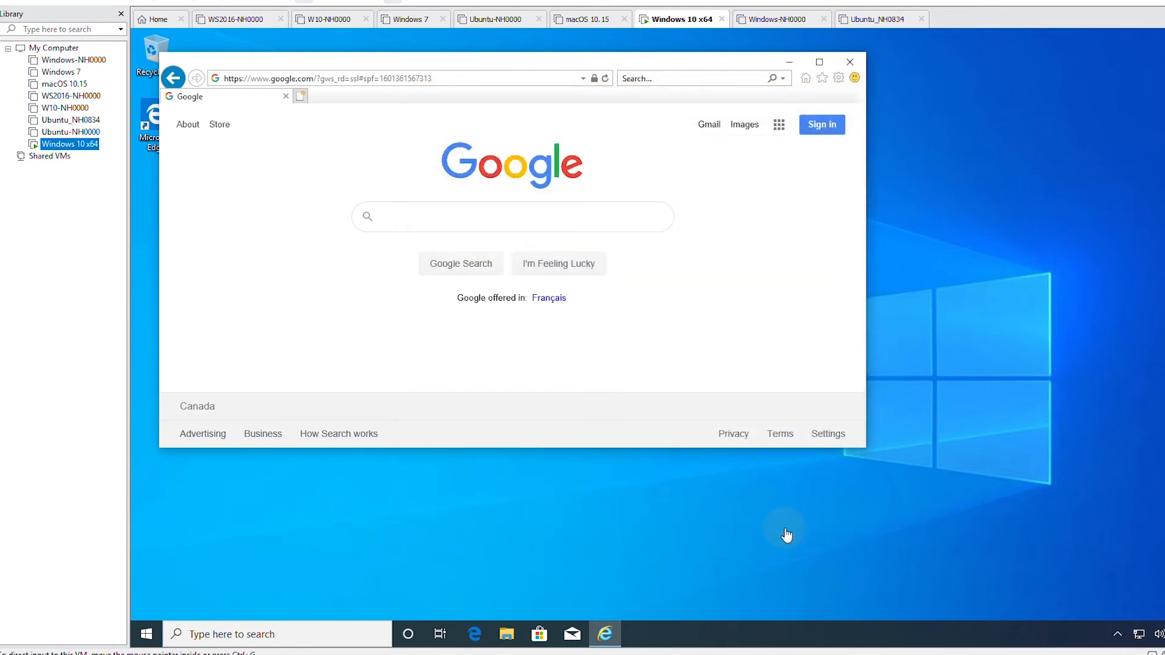
Step: Close Internet Explorer and bring up the guest's System info page with its computer name
{"action": "left_click", "coordinate": [850, 62]}
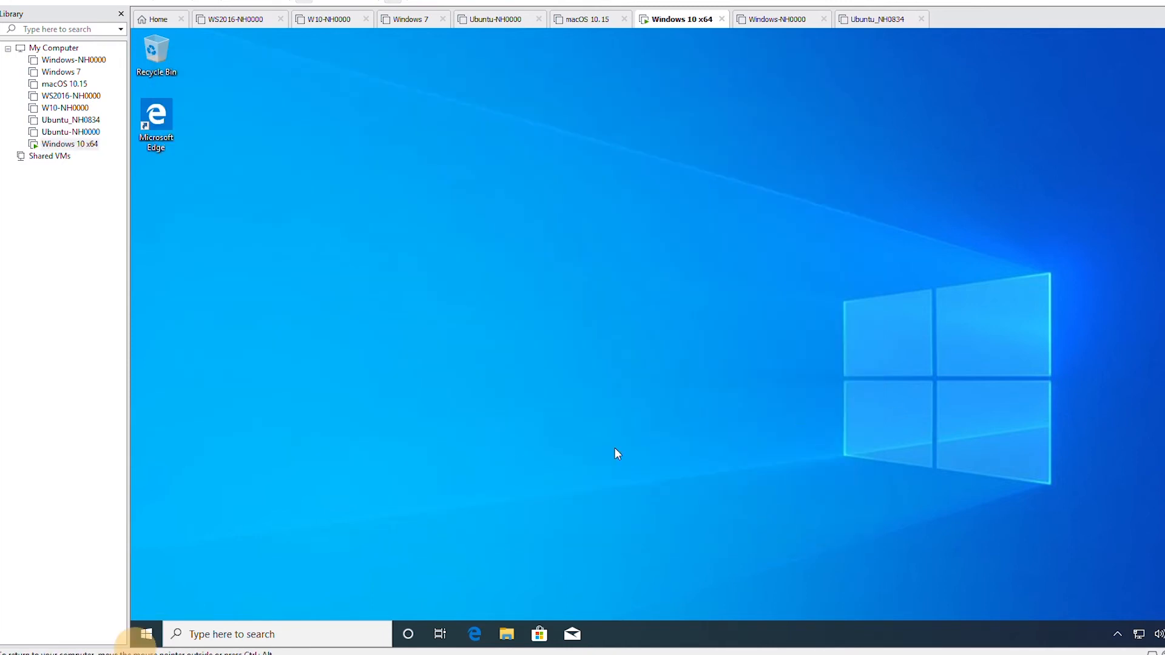
{"action": "right_click", "coordinate": [153, 637]}
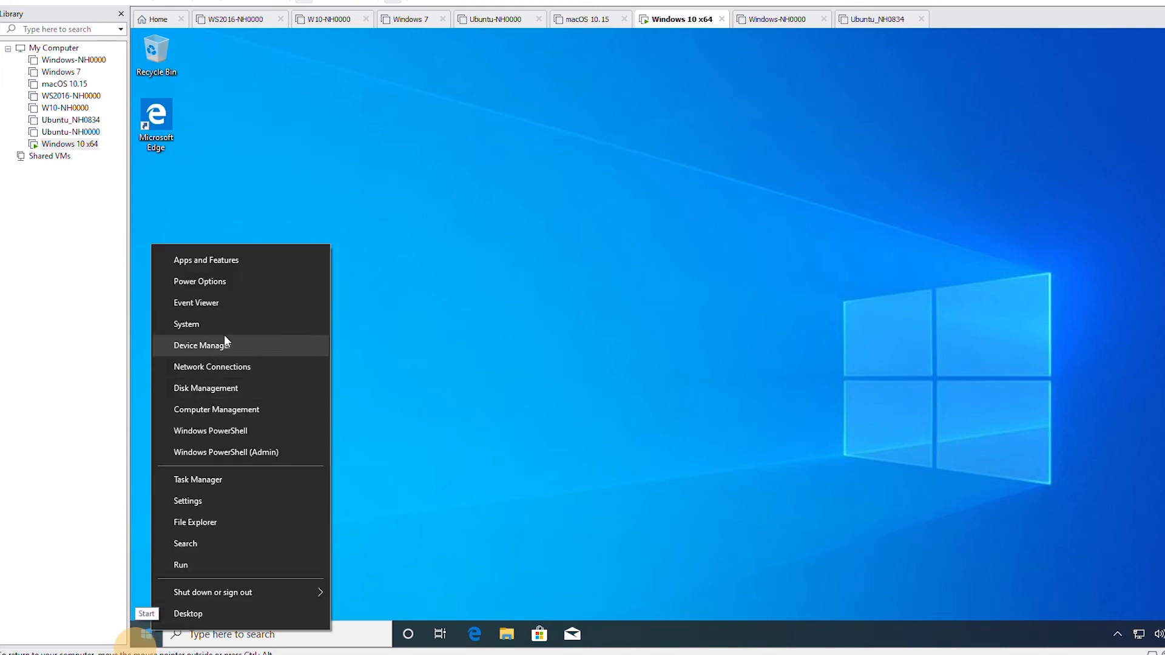
{"action": "left_click", "coordinate": [237, 326]}
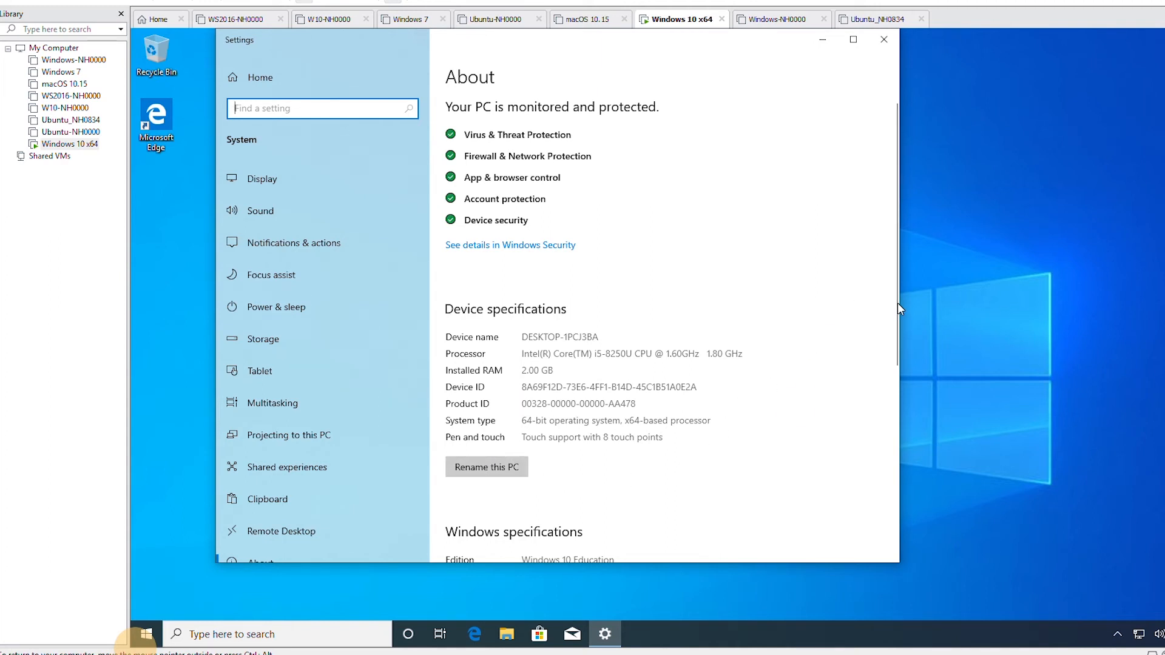
{"action": "left_click_drag", "start_coordinate": [898, 305], "coordinate": [887, 502]}
{"action": "left_click", "coordinate": [474, 402]}
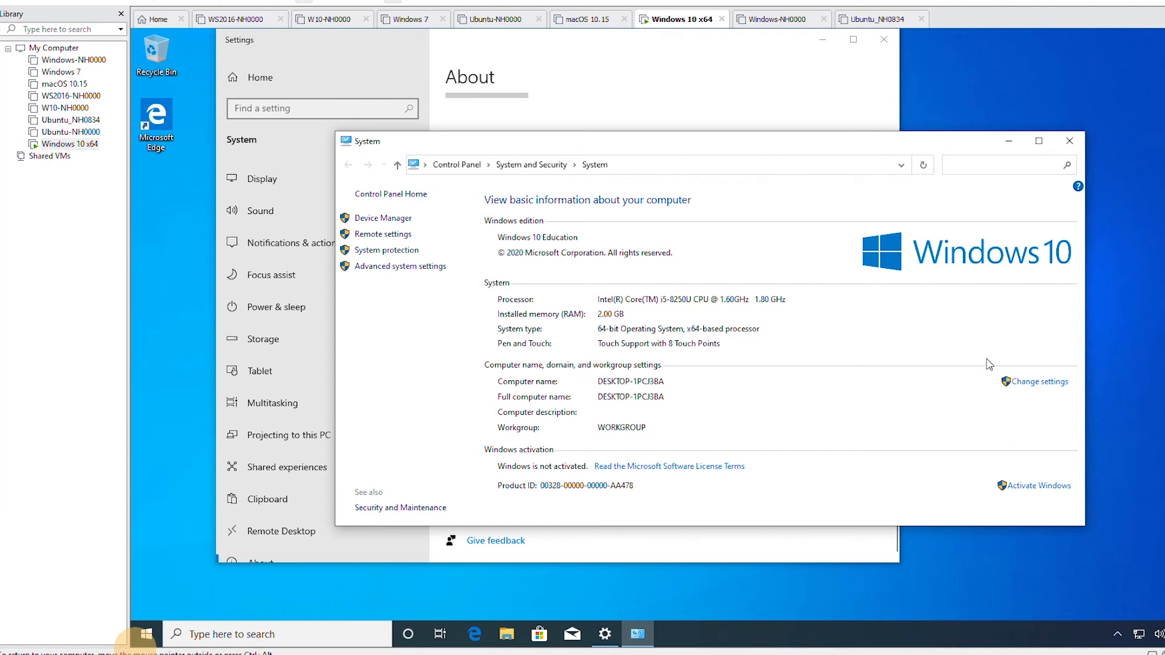
Step: Change the guest's computer name to W10-NH0000 in System Properties
{"action": "left_click", "coordinate": [1041, 383]}
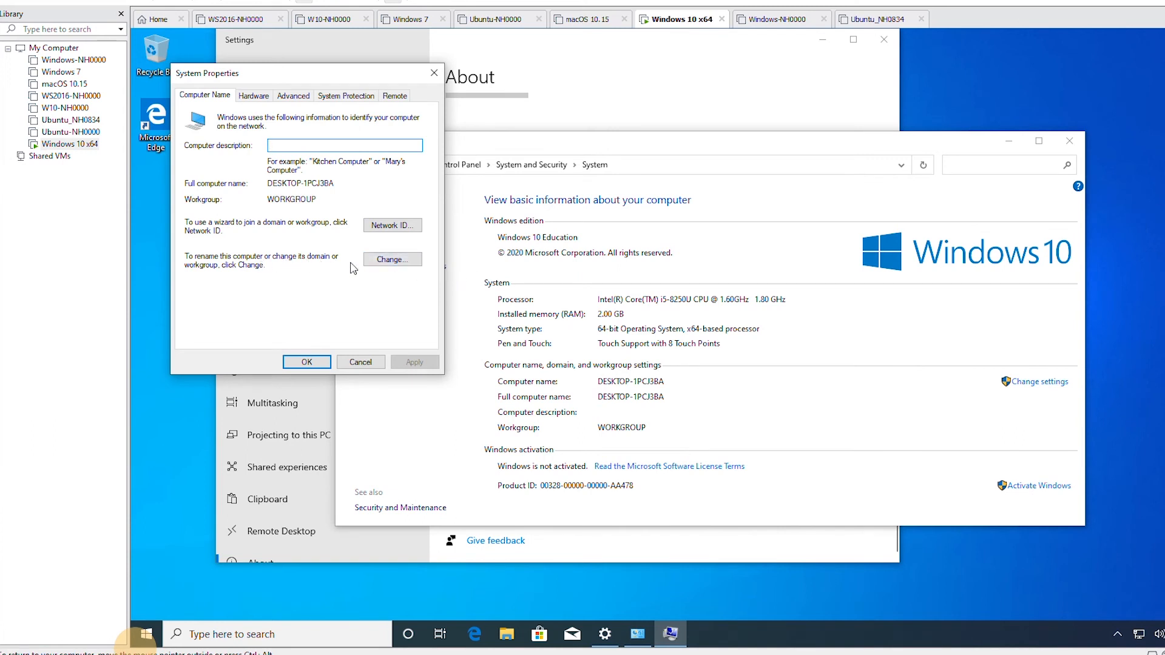
{"action": "left_click", "coordinate": [393, 261]}
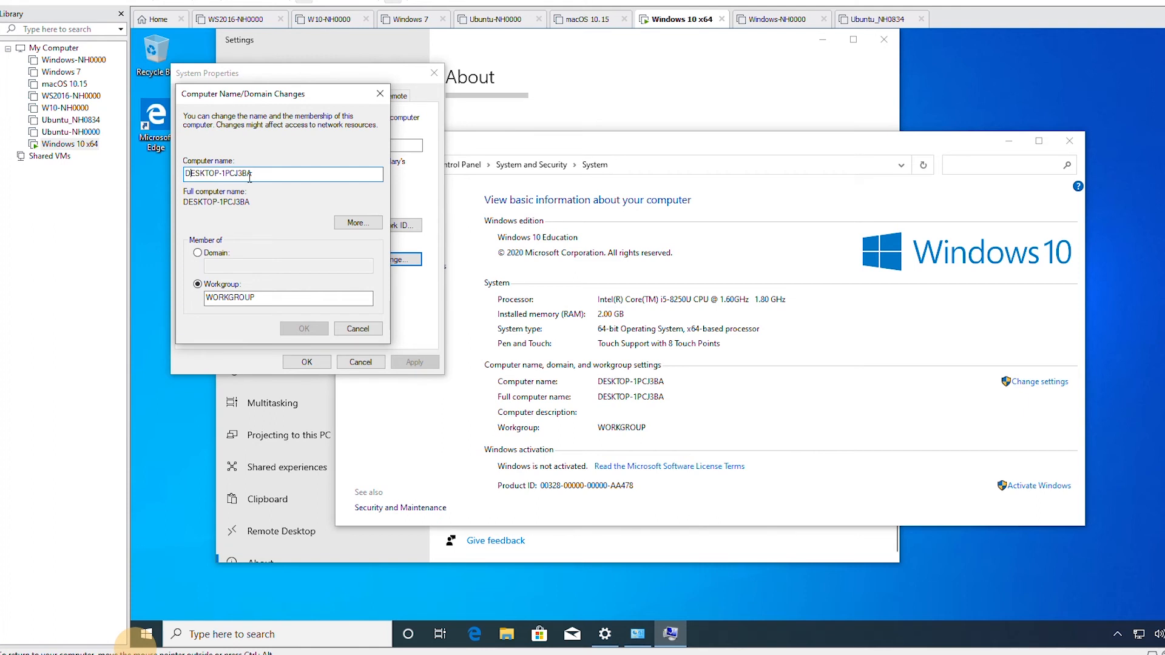
{"action": "type", "text": "w"}
{"action": "key", "text": "BackSpace"}
{"action": "type", "text": "W10-NH"}
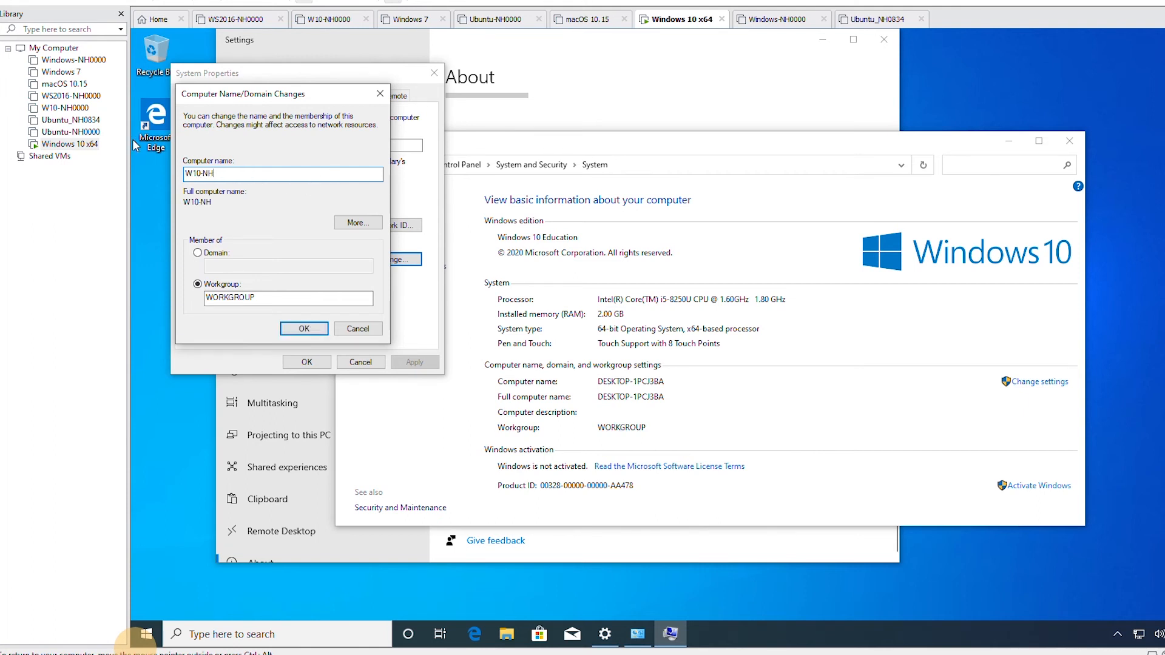
{"action": "type", "text": "0000"}
{"action": "left_click", "coordinate": [300, 332]}
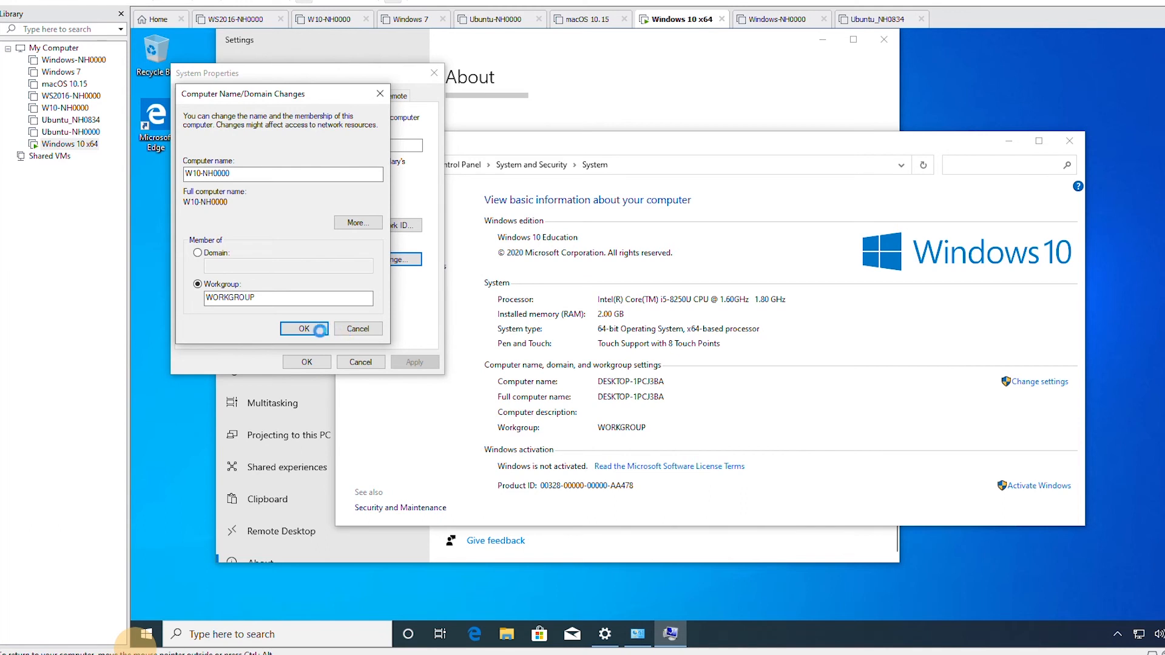
{"action": "left_click", "coordinate": [312, 330]}
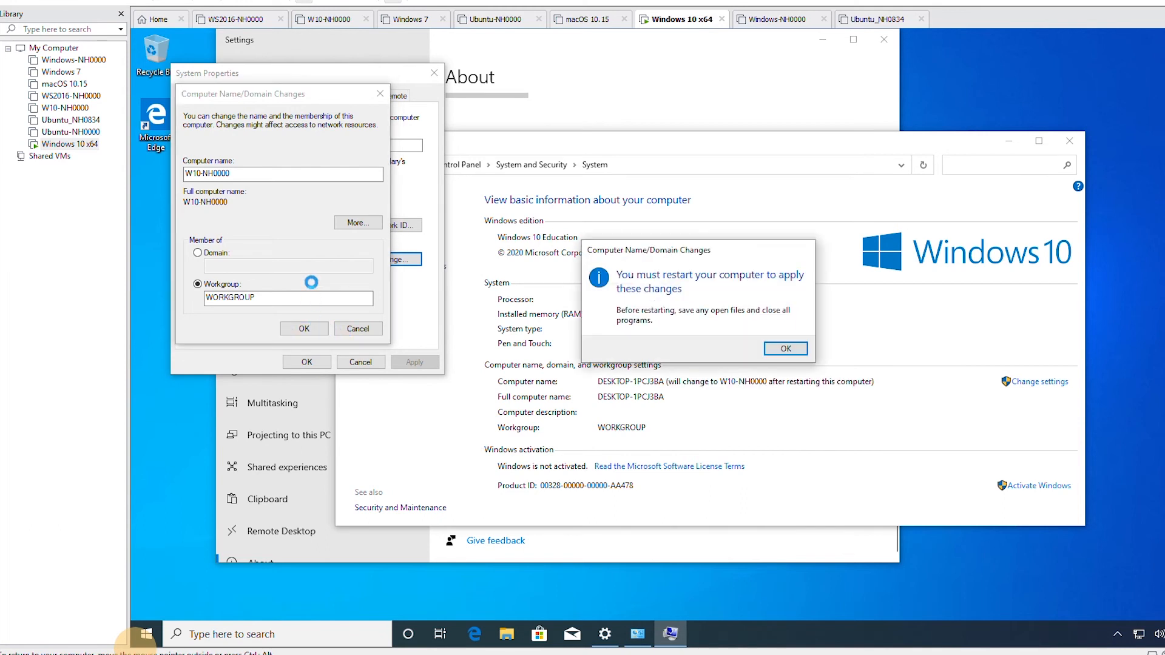
Step: Close System Properties and restart the VM now to apply the rename
{"action": "left_click", "coordinate": [786, 352]}
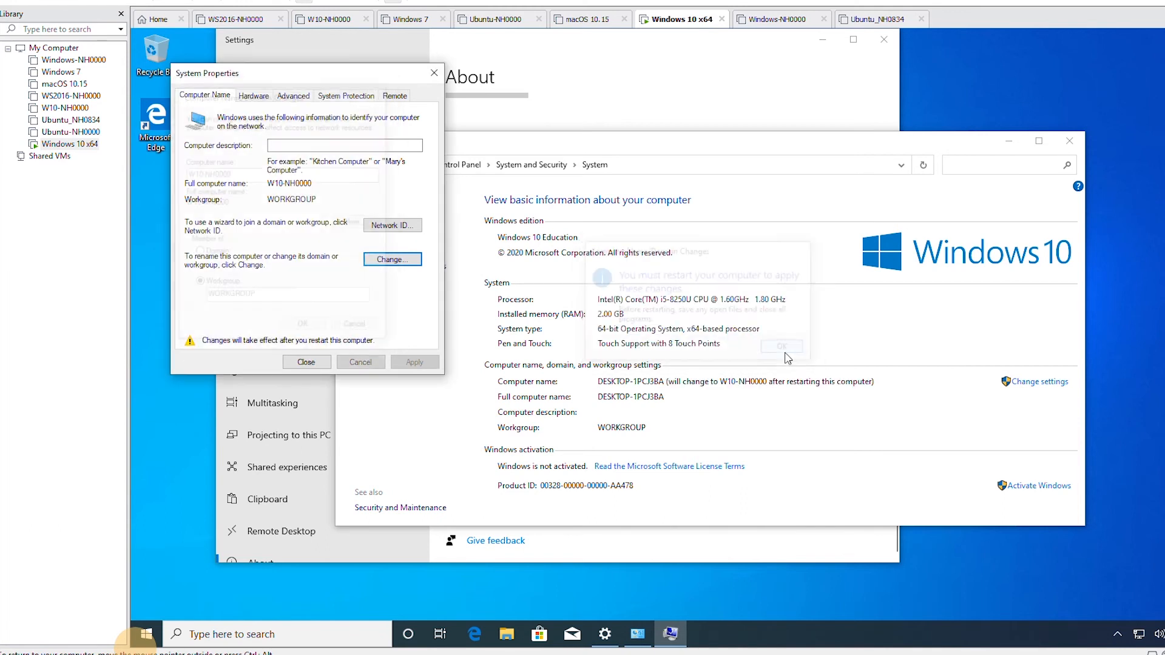
{"action": "left_click", "coordinate": [307, 362]}
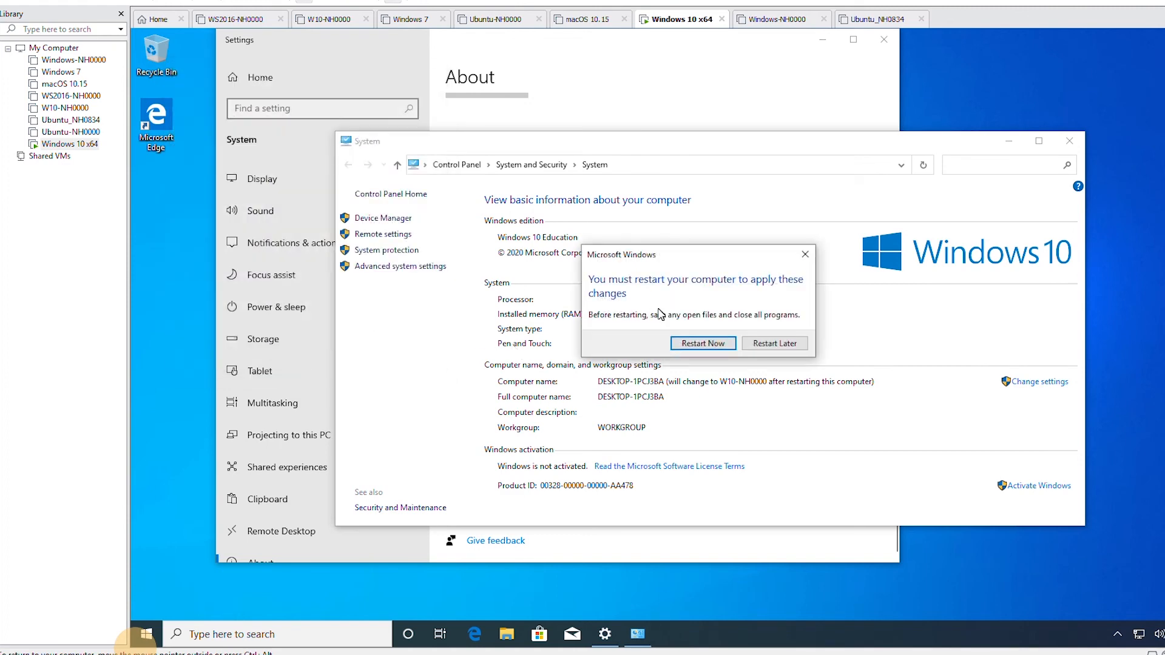
{"action": "left_click", "coordinate": [706, 343]}
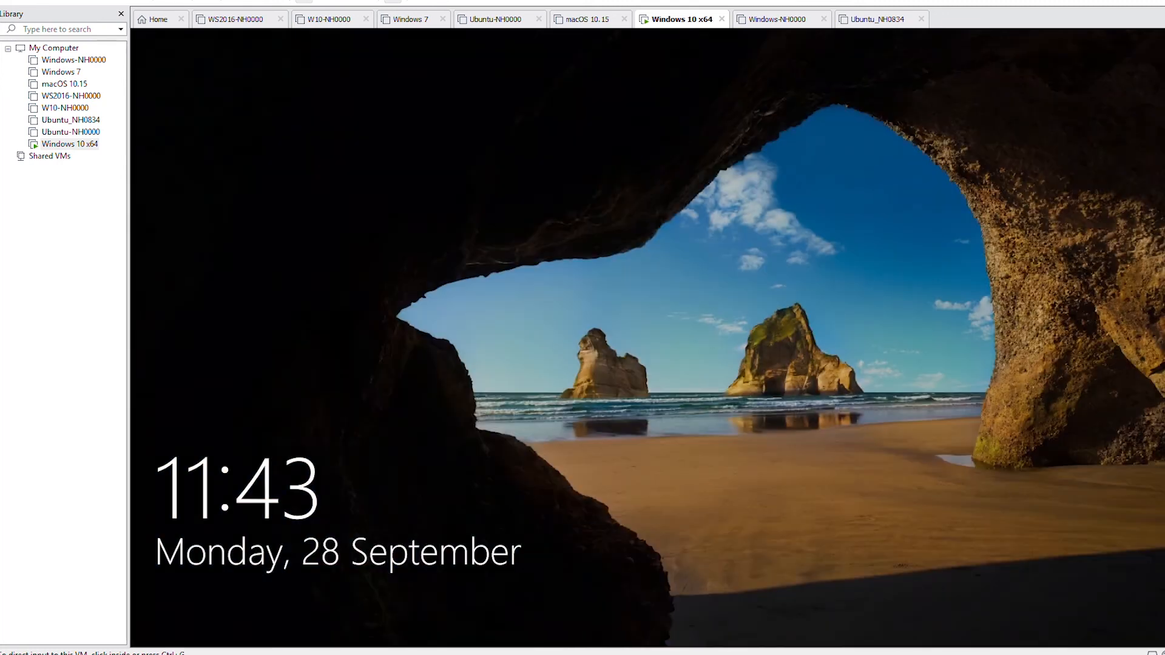
Step: Unlock the restarted VM and sign in with the account password
{"action": "left_click", "coordinate": [410, 291]}
{"action": "left_click", "coordinate": [669, 393]}
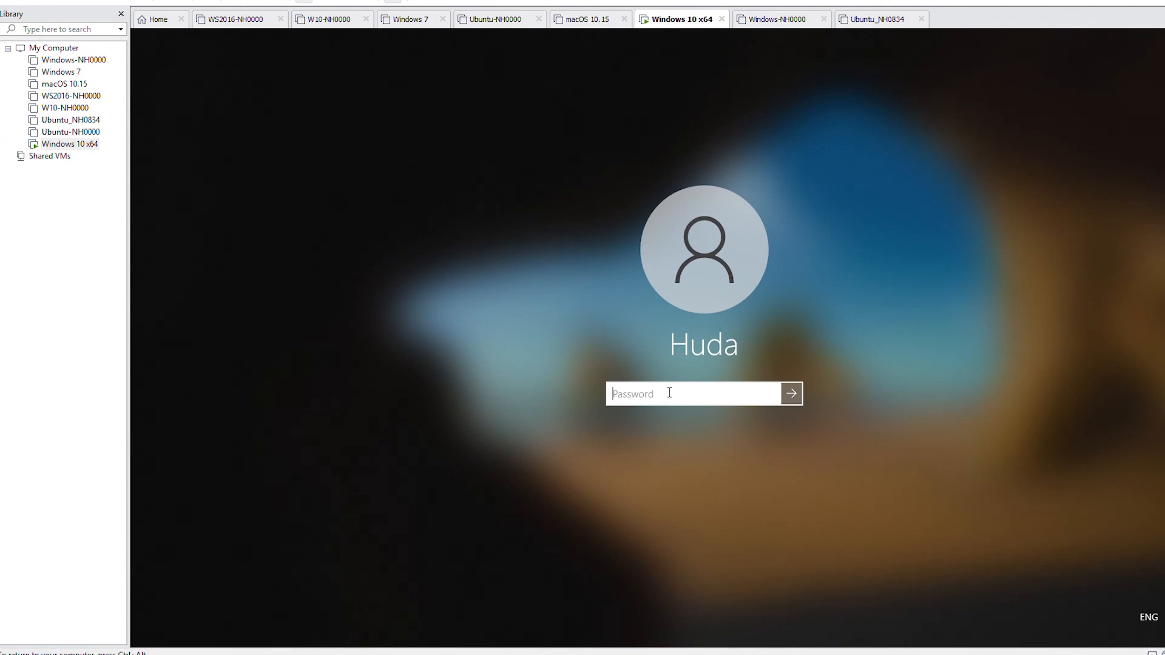
{"action": "type", "text": "••••••••"}
{"action": "key", "text": "Return"}
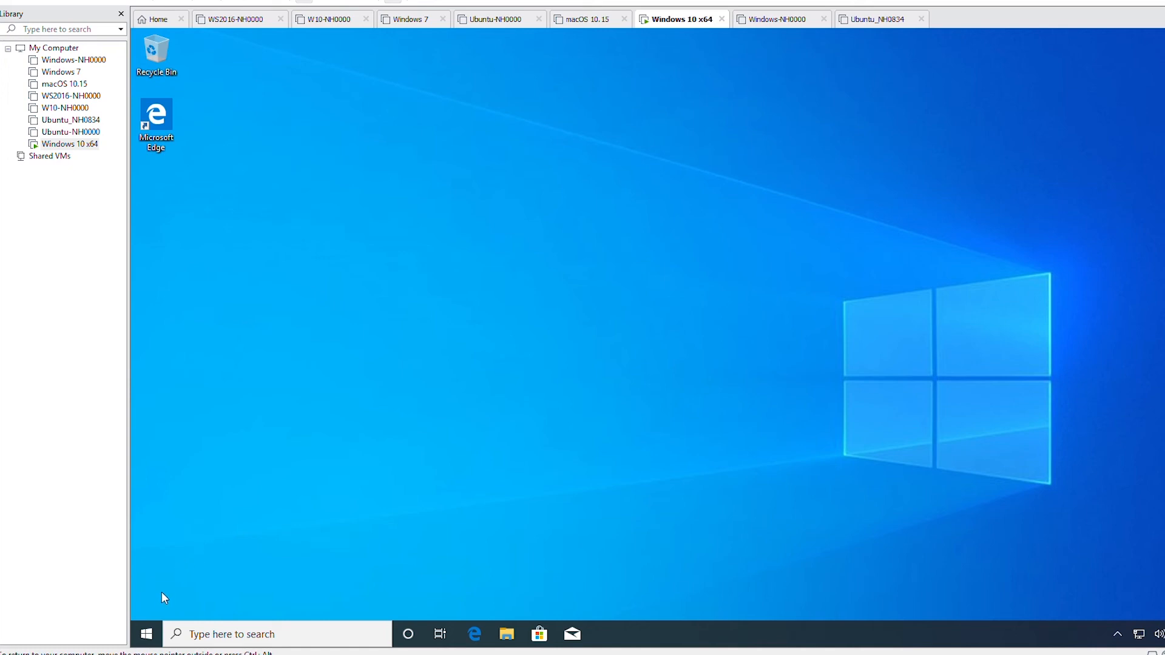
Step: Search 'control' from the guest's Start menu and open Control Panel
{"action": "left_click", "coordinate": [146, 647]}
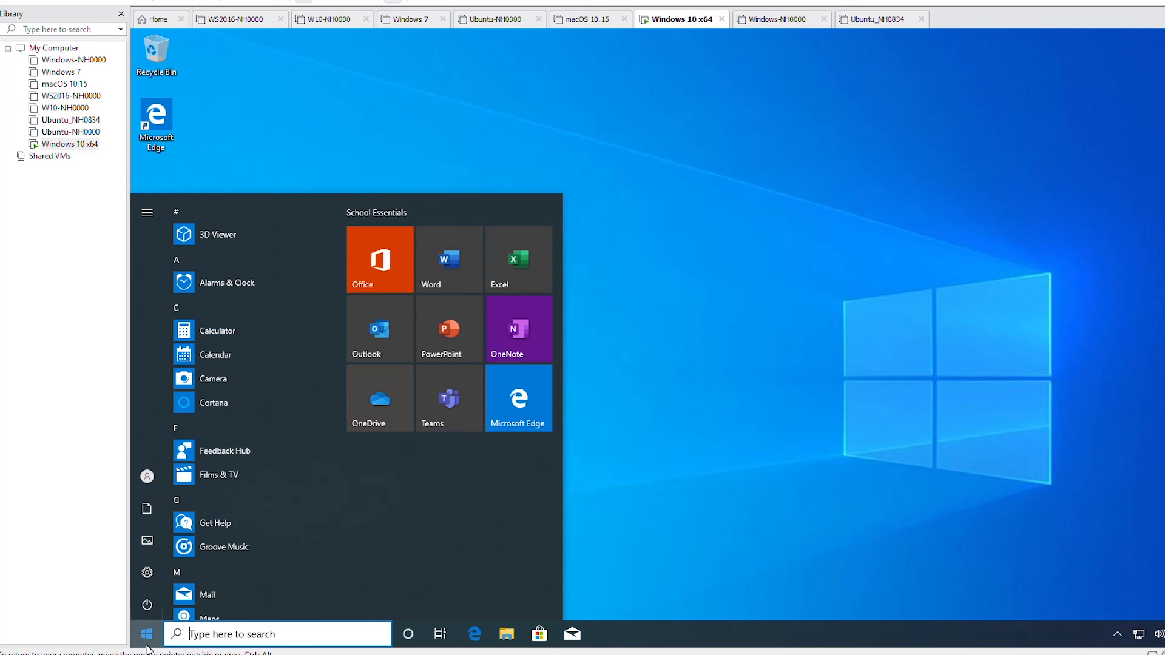
{"action": "type", "text": "control"}
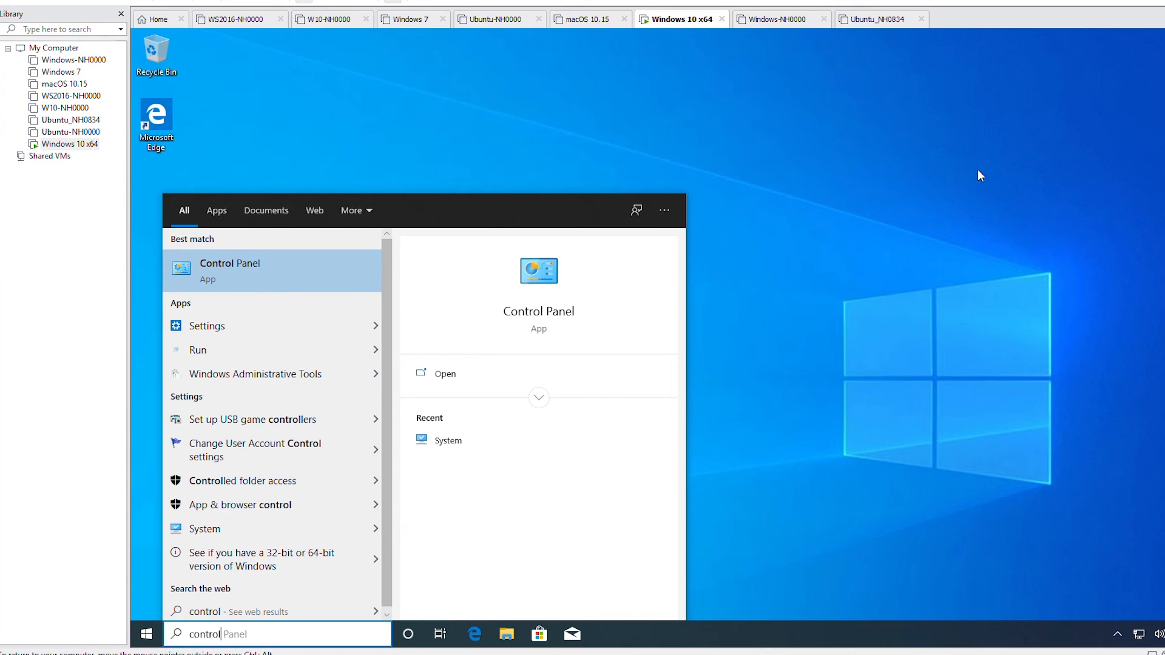
{"action": "left_click", "coordinate": [296, 269]}
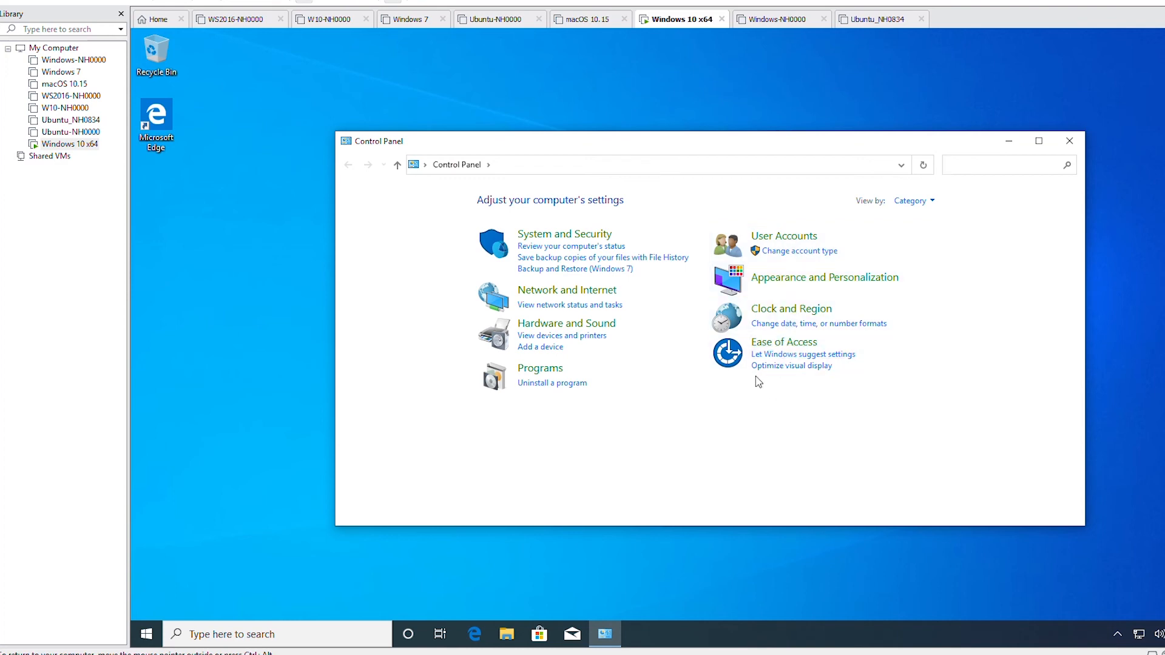
Step: Set the guest time zone to (UTC-05:00) Eastern Time (US & Canada) through Clock and Region
{"action": "left_click", "coordinate": [806, 313]}
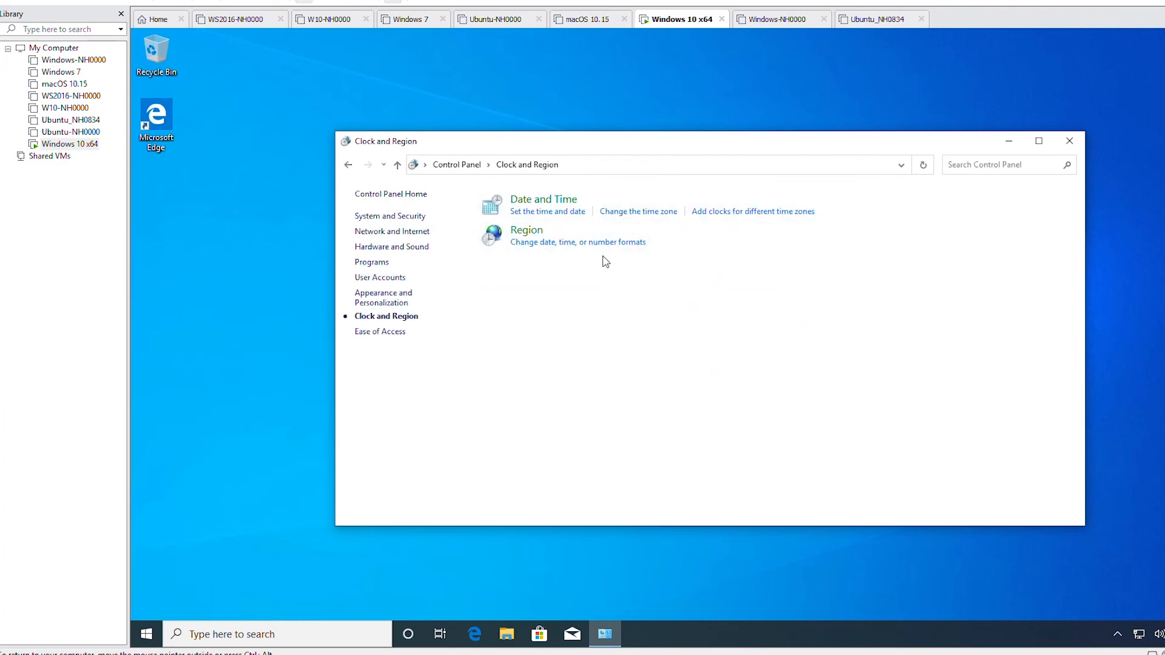
{"action": "left_click", "coordinate": [645, 220]}
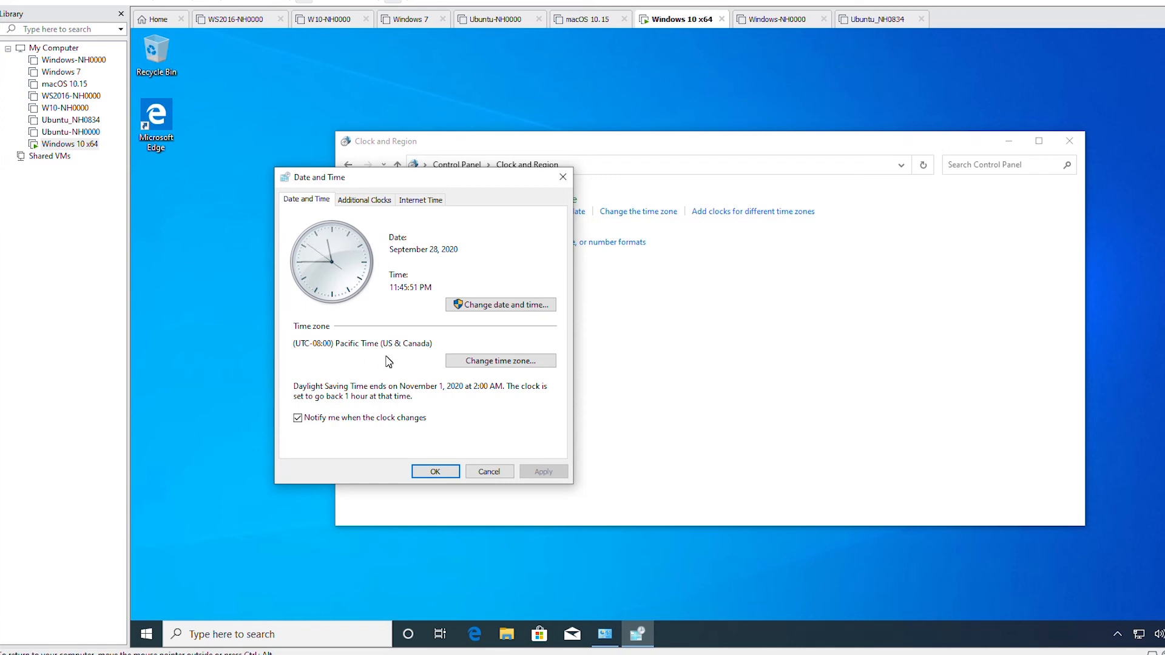
{"action": "left_click", "coordinate": [486, 362]}
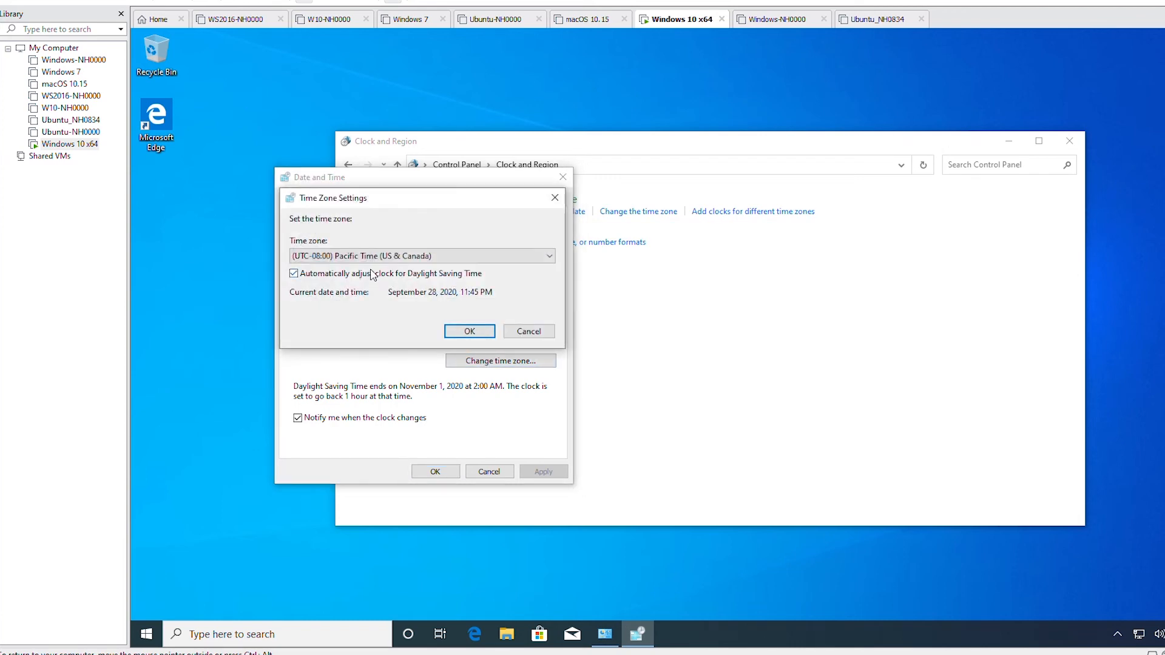
{"action": "left_click", "coordinate": [530, 256]}
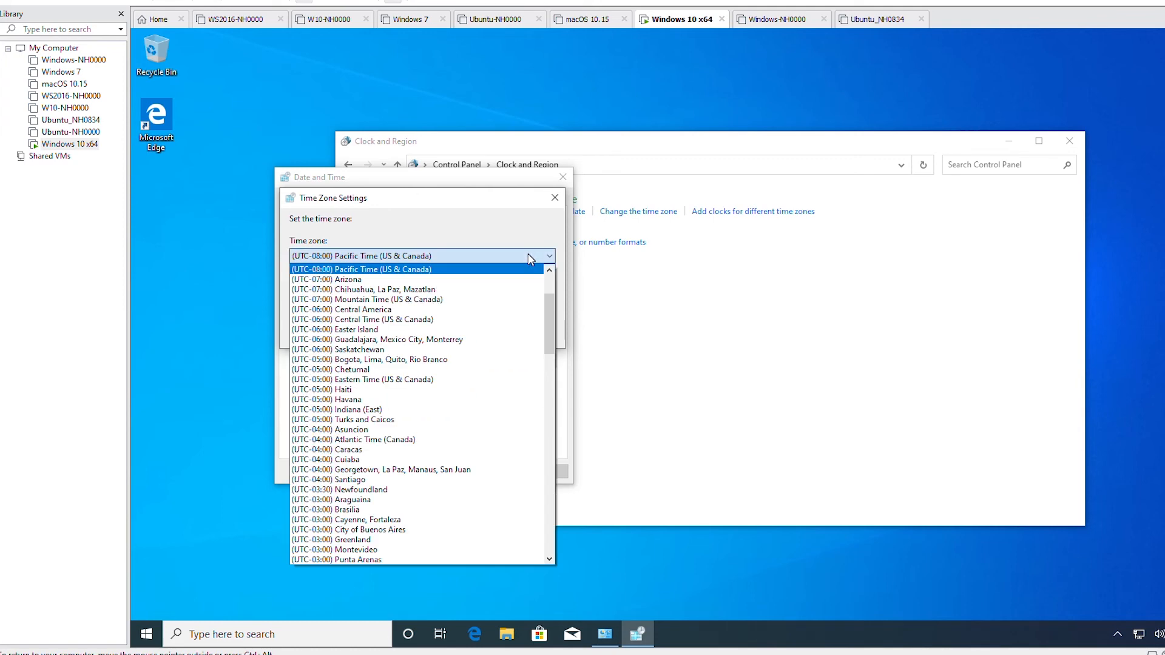
{"action": "left_click", "coordinate": [456, 380]}
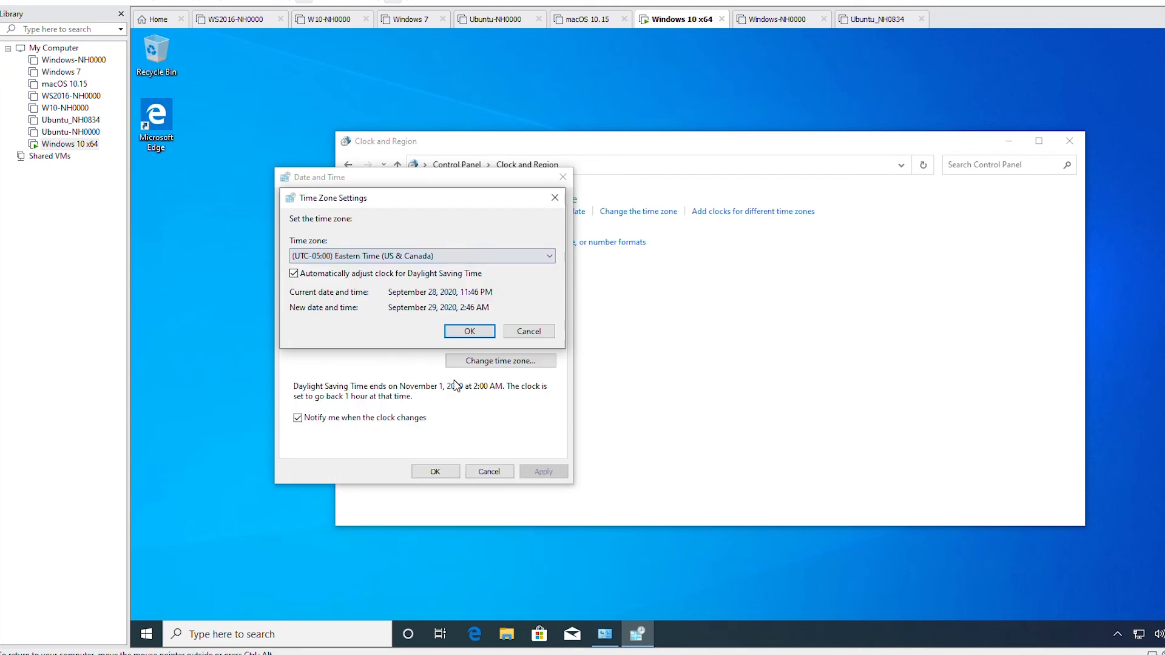
{"action": "left_click", "coordinate": [473, 341]}
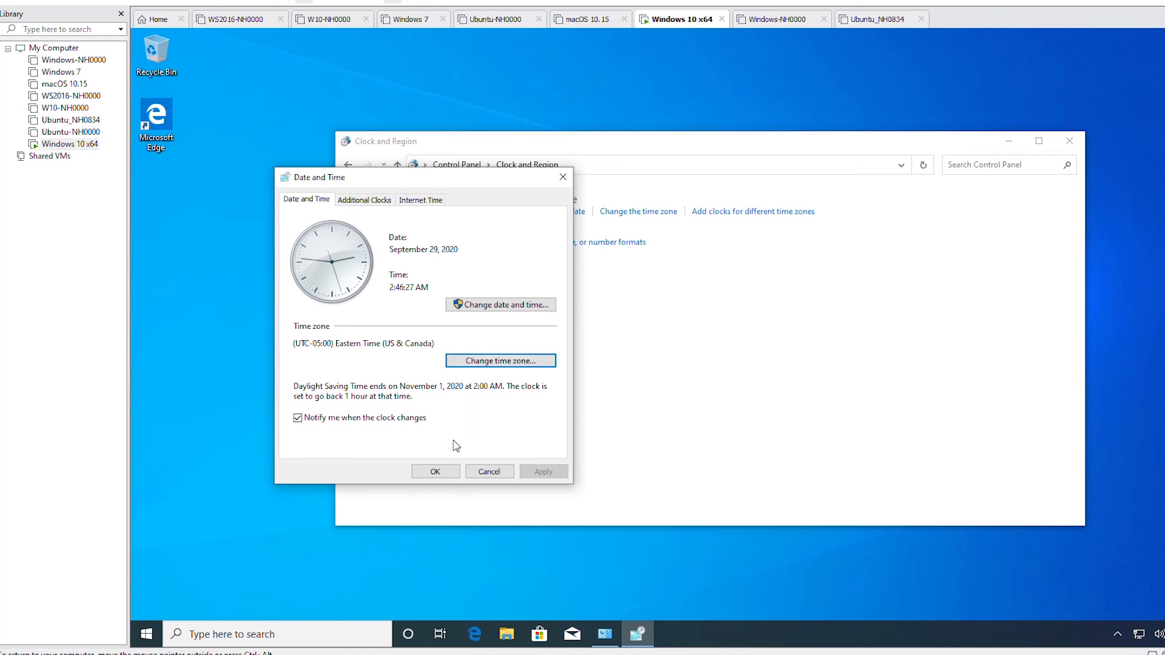
{"action": "left_click", "coordinate": [443, 472]}
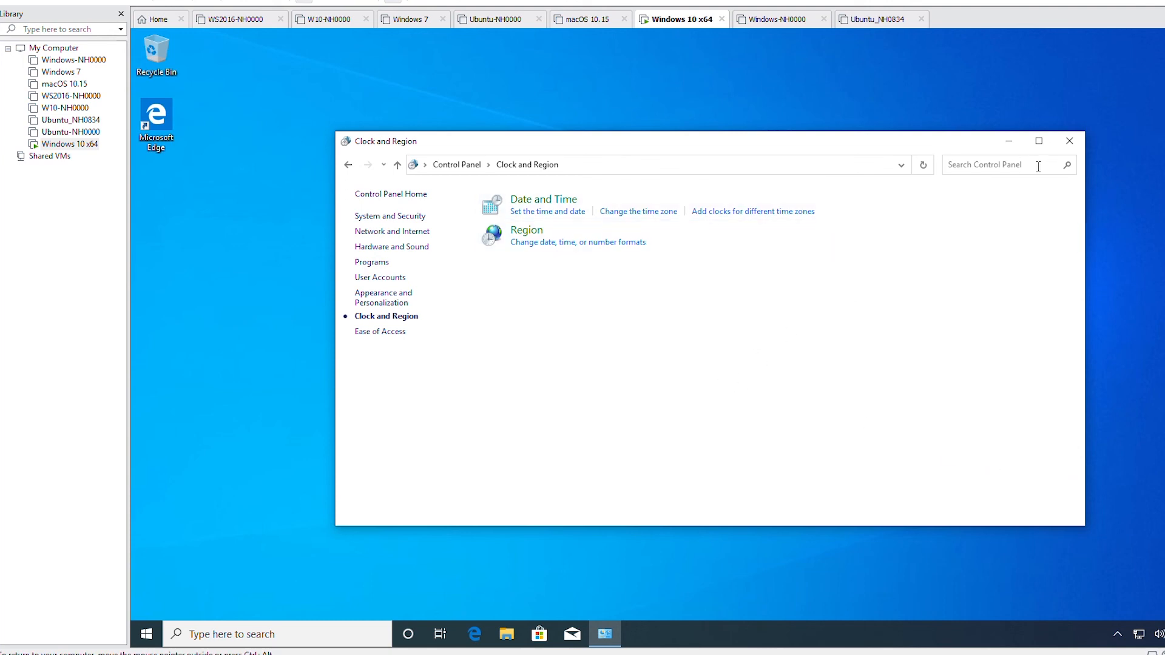
Step: Close the Clock and Region window and shut down the Windows 10 guest
{"action": "left_click", "coordinate": [1069, 141]}
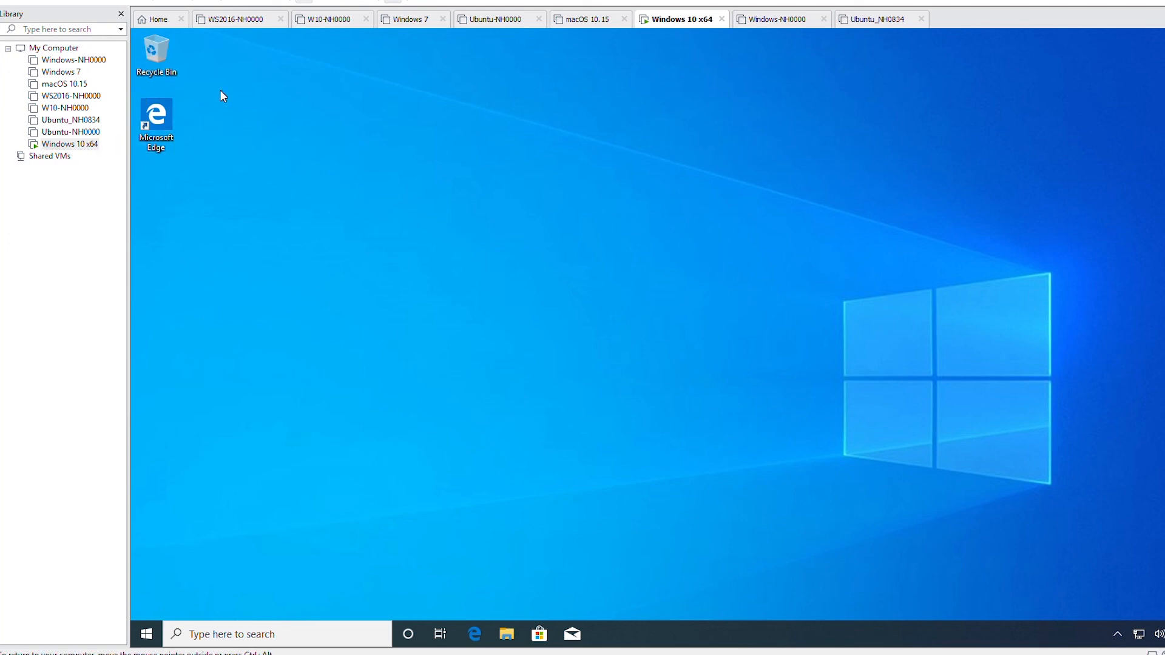
{"action": "left_click", "coordinate": [726, 506]}
{"action": "right_click", "coordinate": [153, 634]}
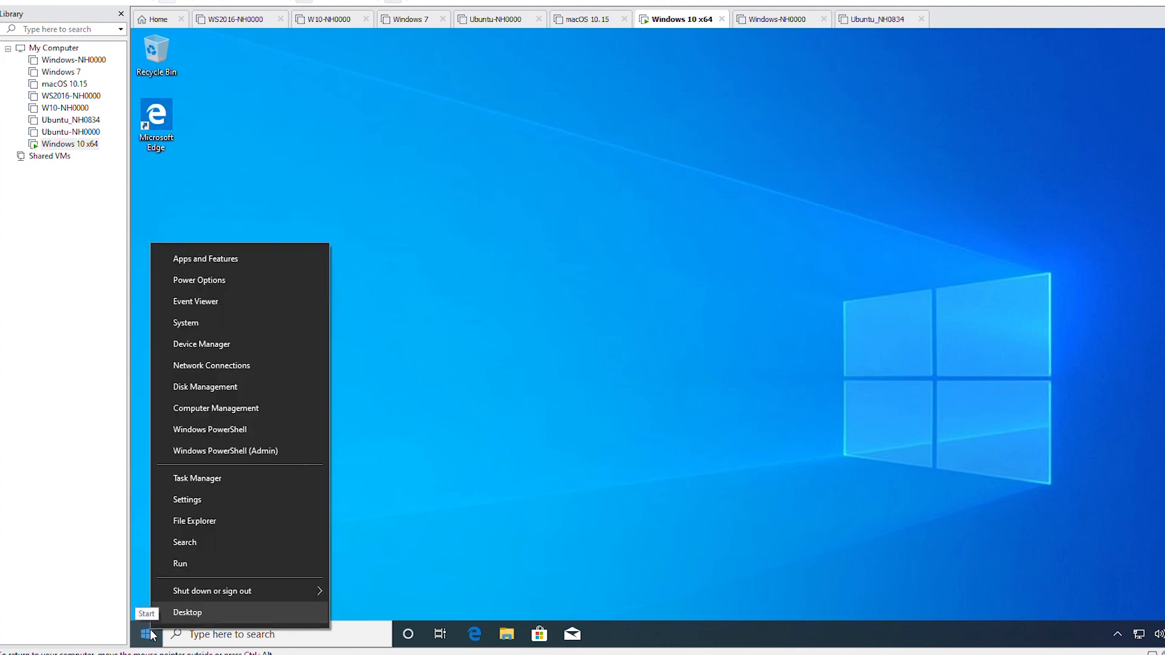
{"action": "mouse_move", "coordinate": [240, 592]}
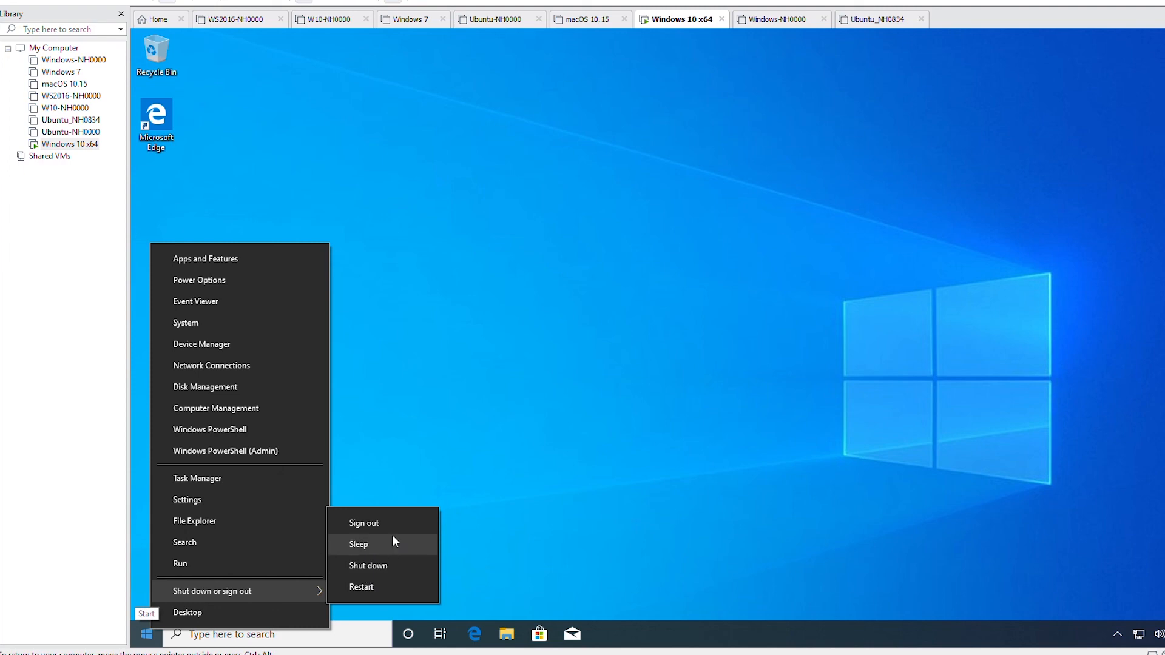
{"action": "left_click", "coordinate": [392, 559]}
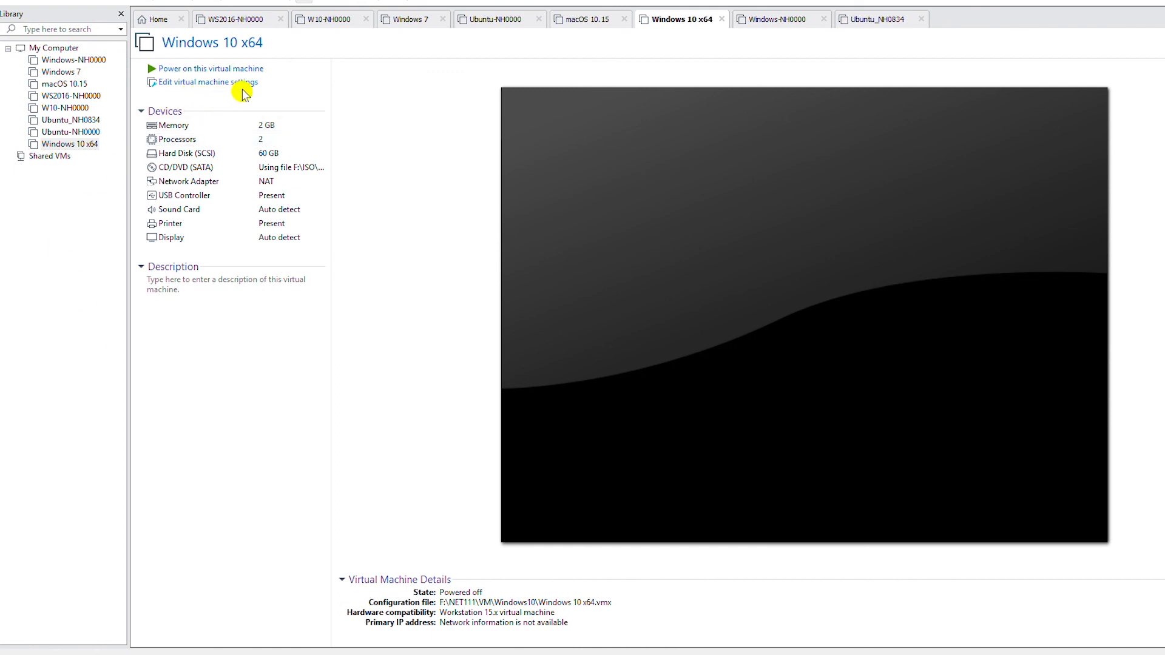
Step: Add a second network adapter set to Host-only in the Windows 10 x64 VM settings
{"action": "right_click", "coordinate": [71, 148]}
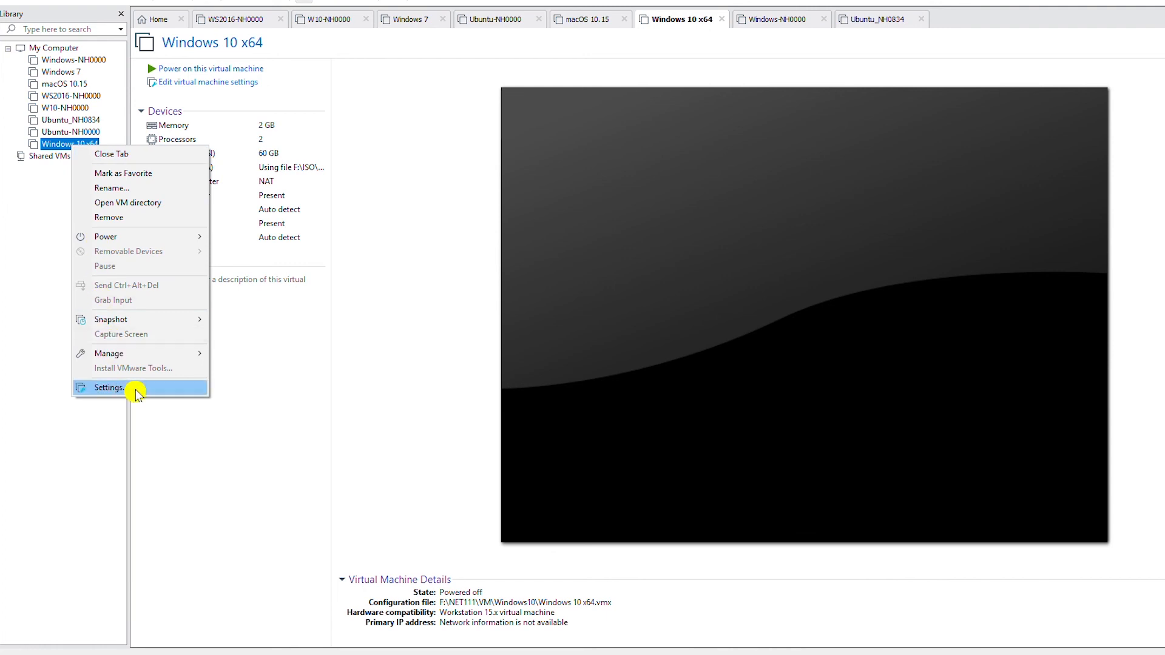
{"action": "left_click", "coordinate": [82, 3]}
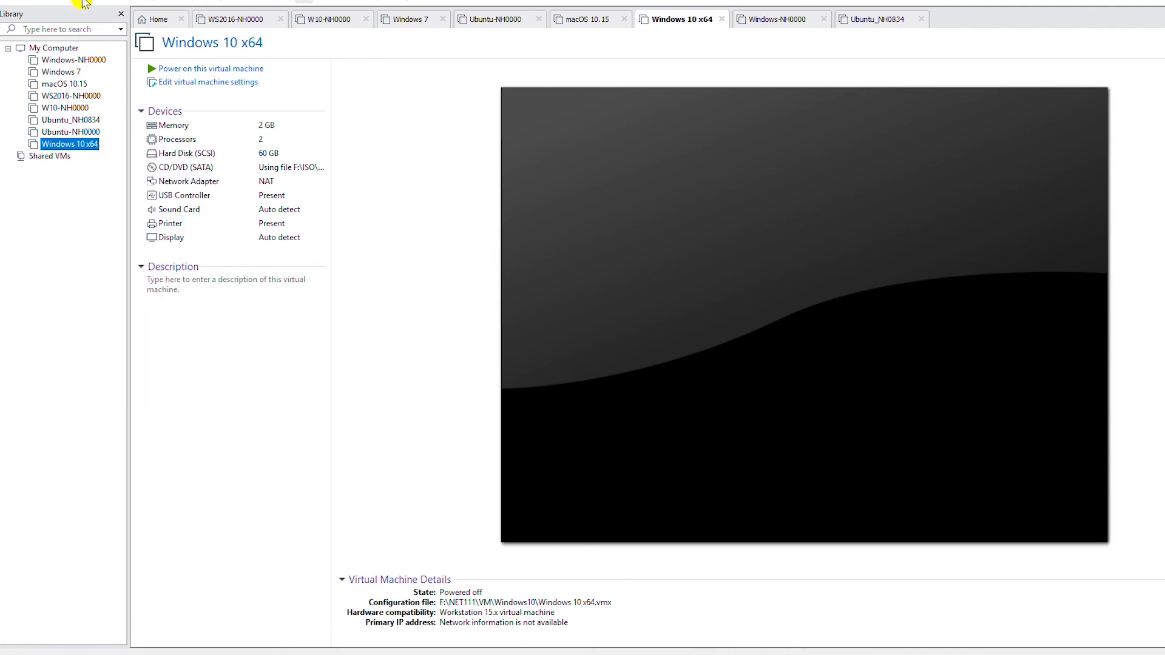
{"action": "left_click", "coordinate": [96, 278]}
{"action": "left_click", "coordinate": [200, 85]}
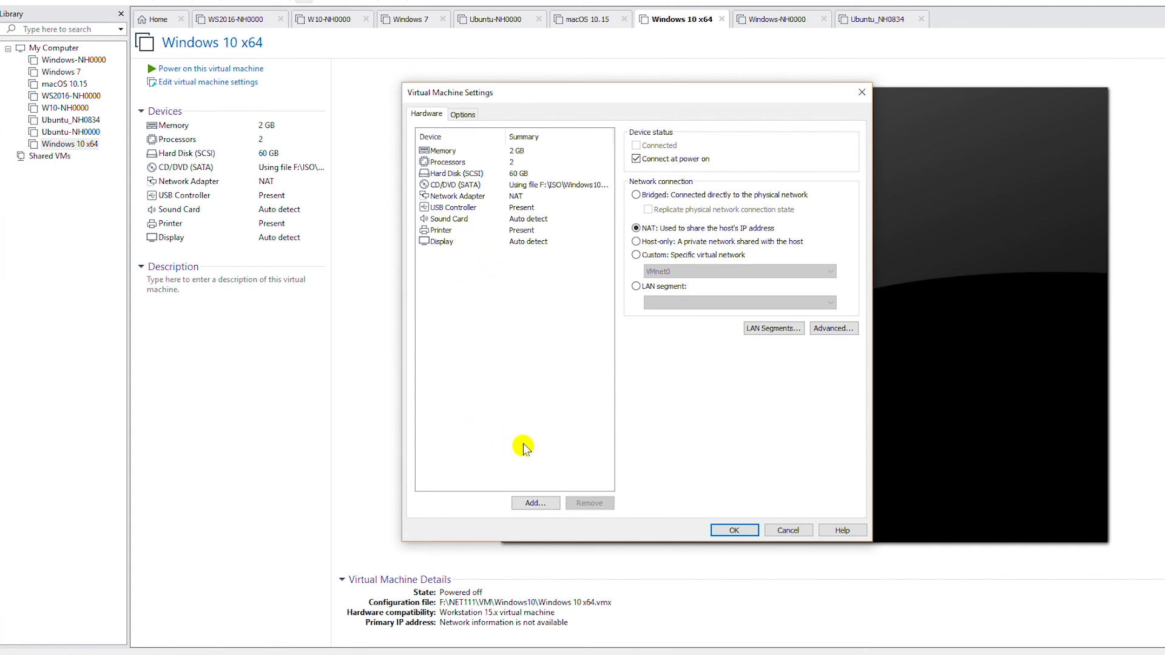
{"action": "left_click", "coordinate": [535, 503]}
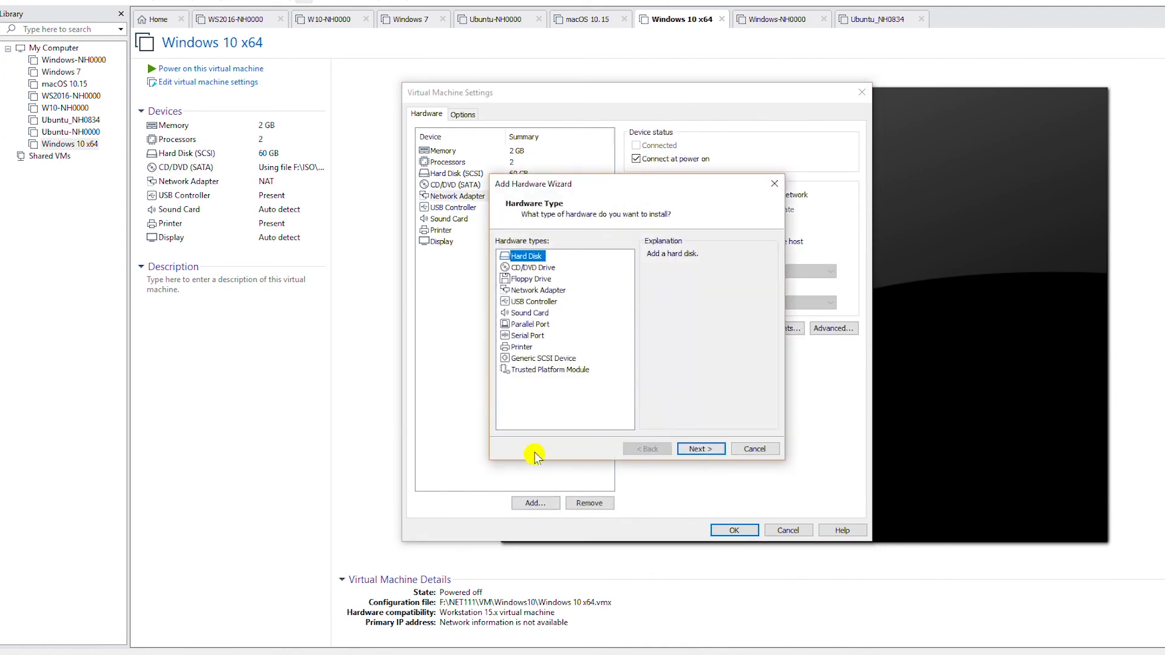
{"action": "left_click", "coordinate": [542, 291]}
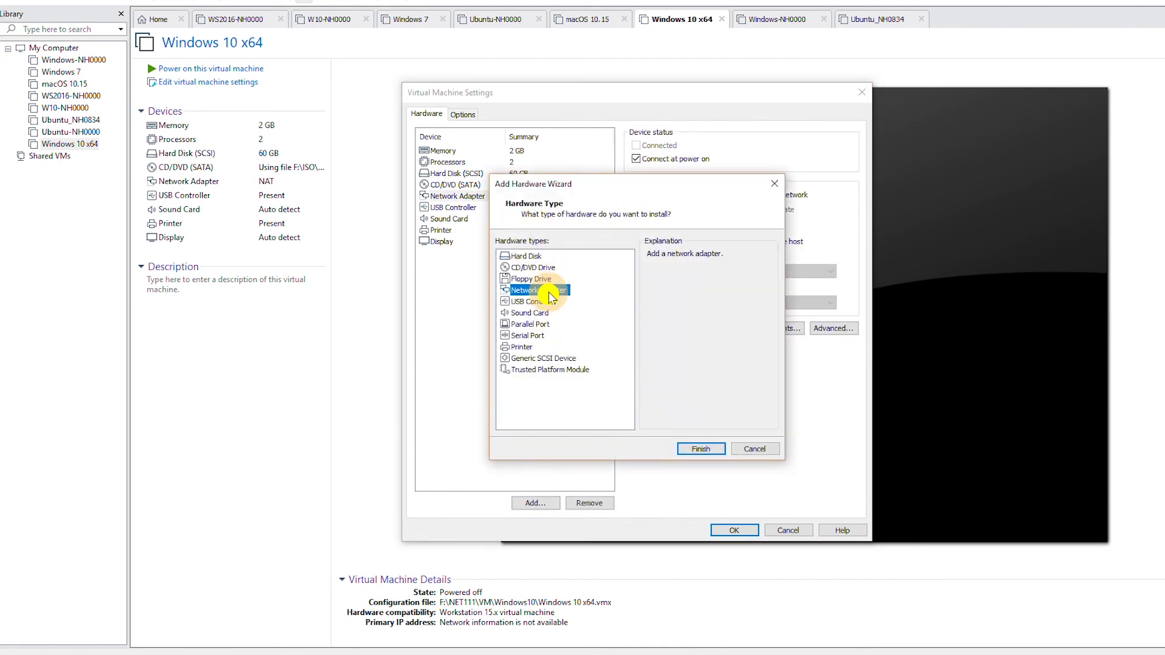
{"action": "left_click", "coordinate": [698, 449]}
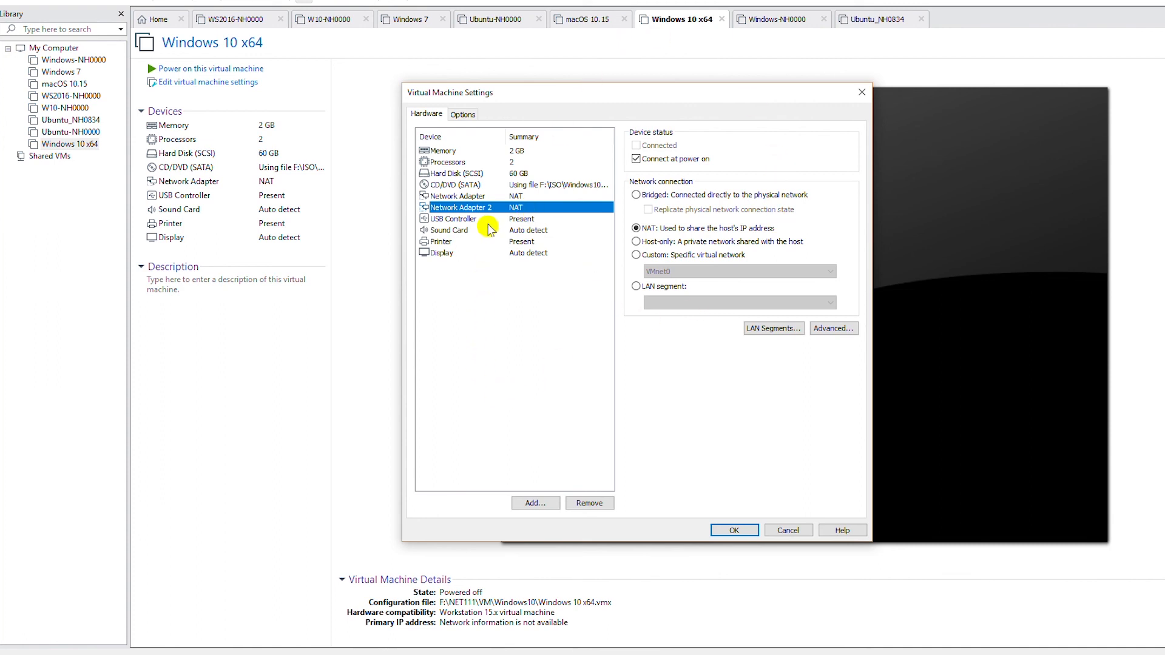
{"action": "left_click", "coordinate": [659, 242]}
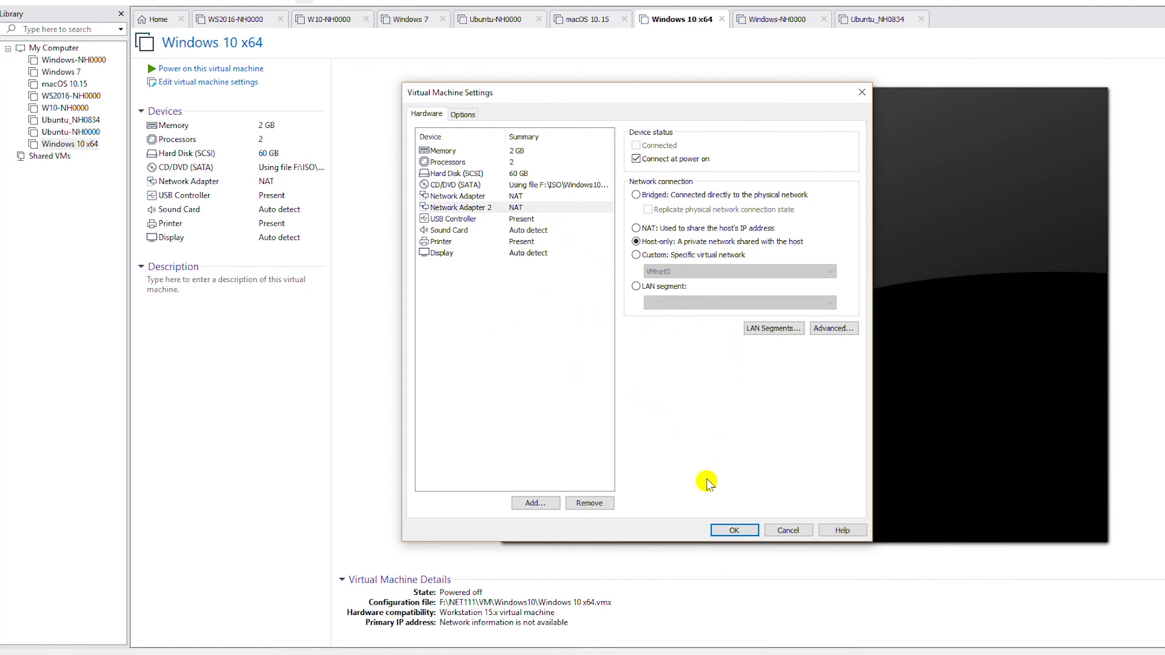
{"action": "left_click", "coordinate": [733, 532]}
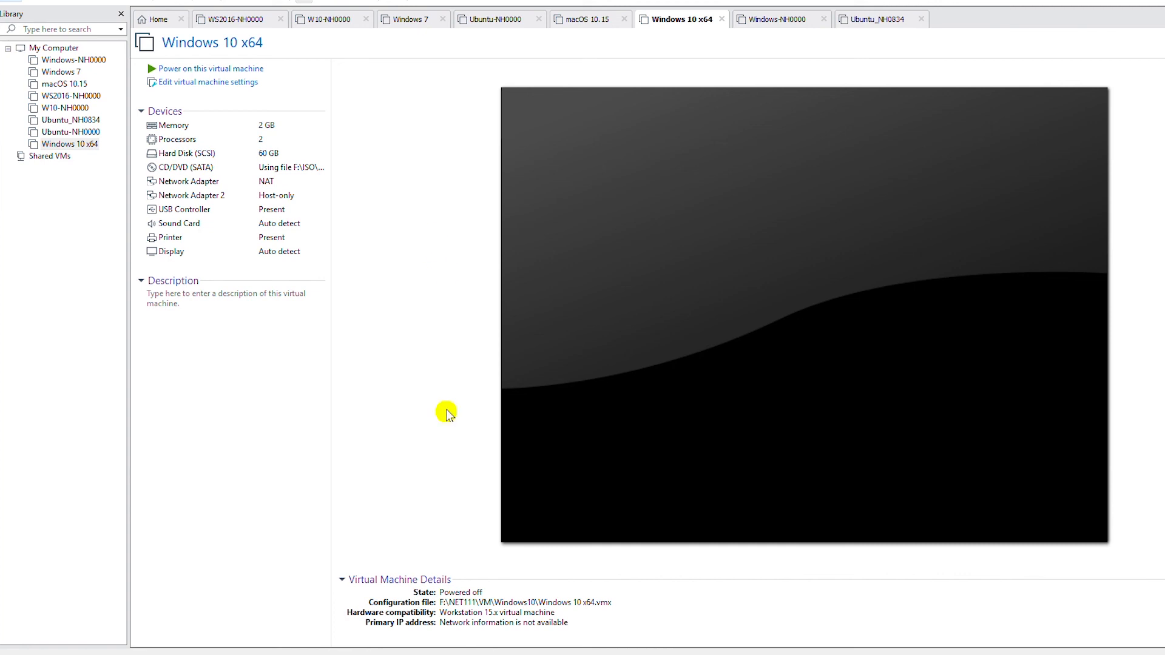
{"action": "key", "text": "Tab"}
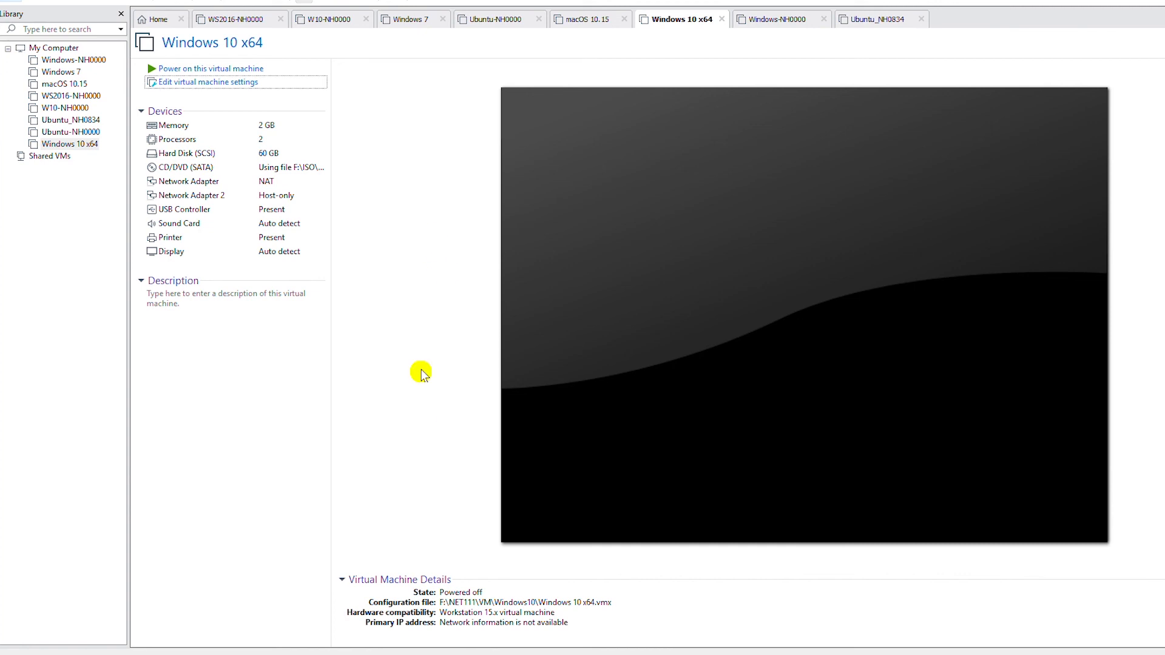